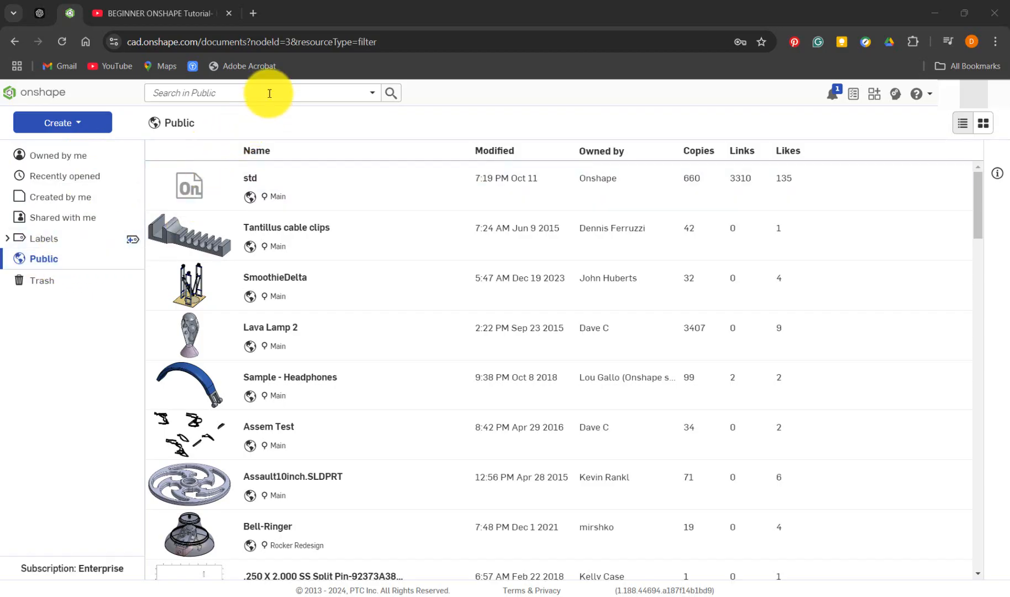
Step: Search the public documents for "tpd extrude" sorted by modification date, and open TPD EXTRUDE PART 1 2425
left_click(269, 93)
type("tpd extrude")
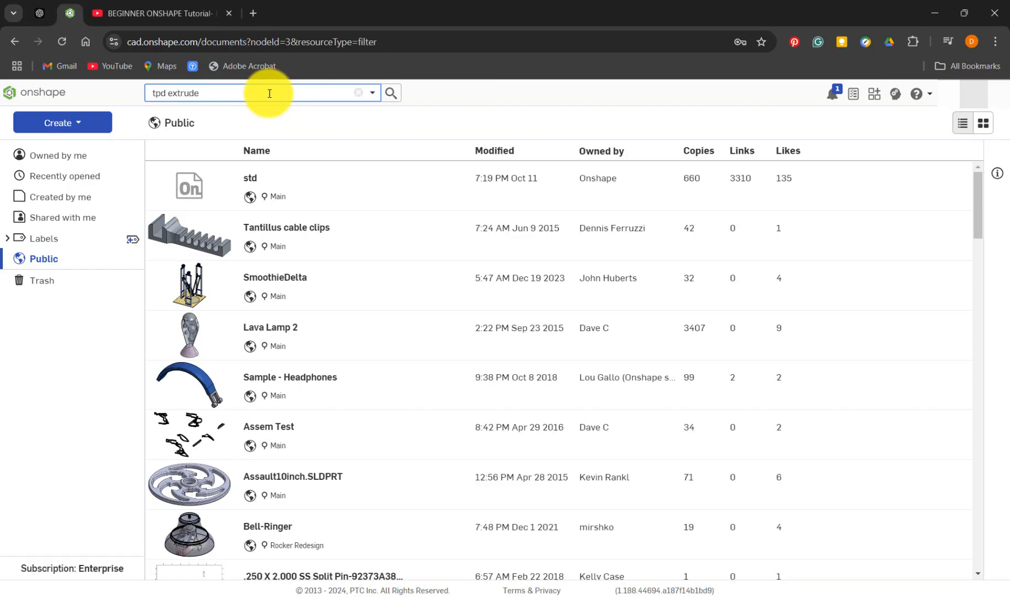
key("Return")
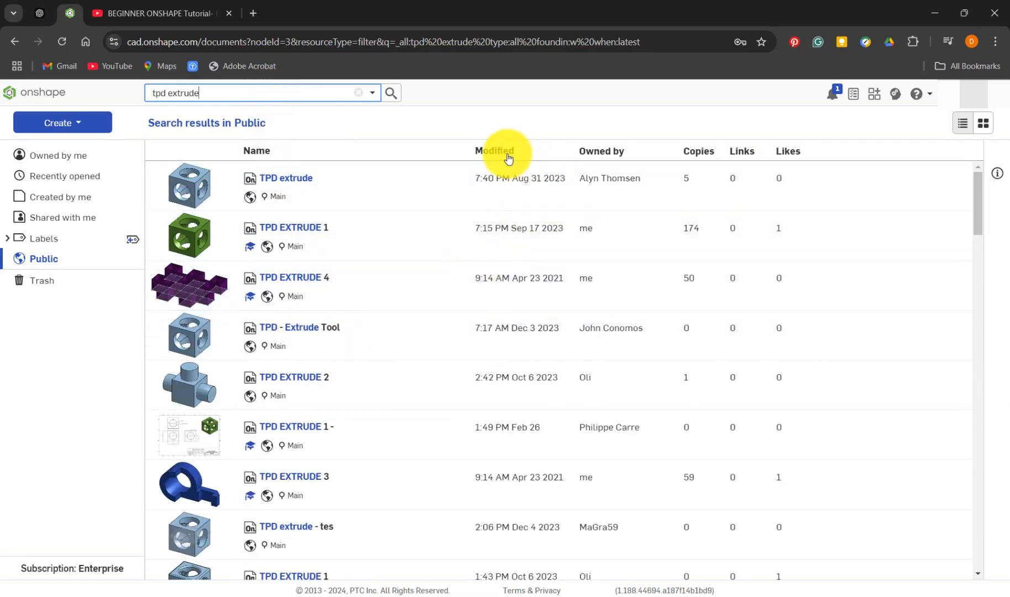
left_click(509, 157)
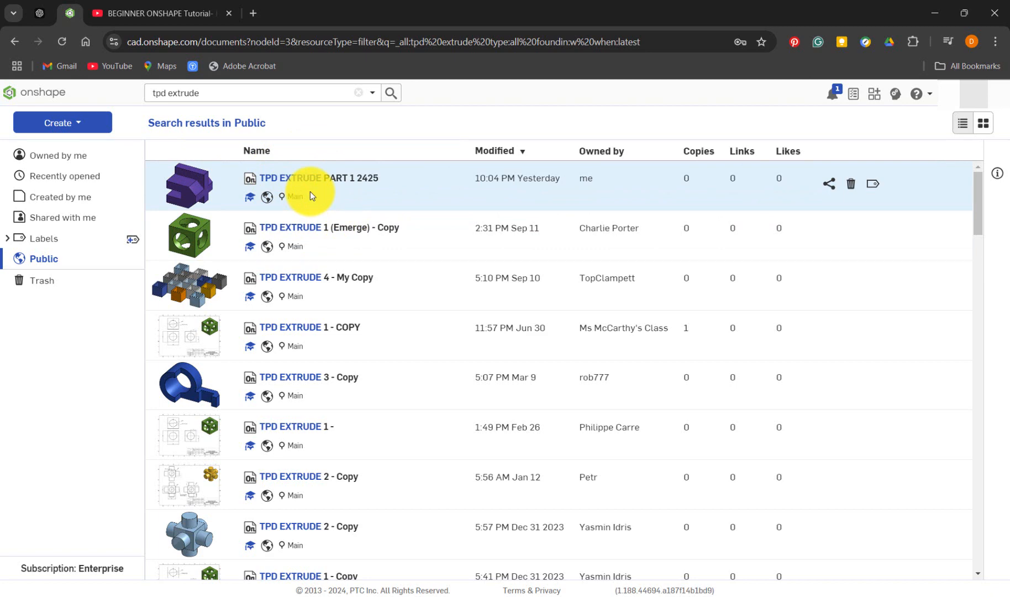
left_click(316, 178)
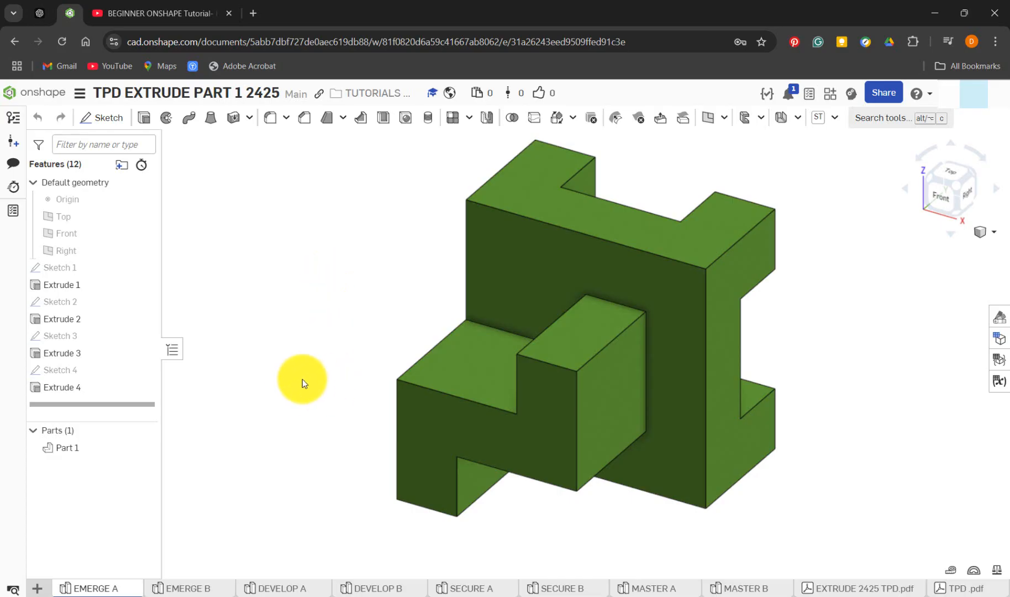
Step: Preview the document's part studios and open EXTRUDE 2425 TPD.pdf to view the overview of the models
mouse_move(111, 586)
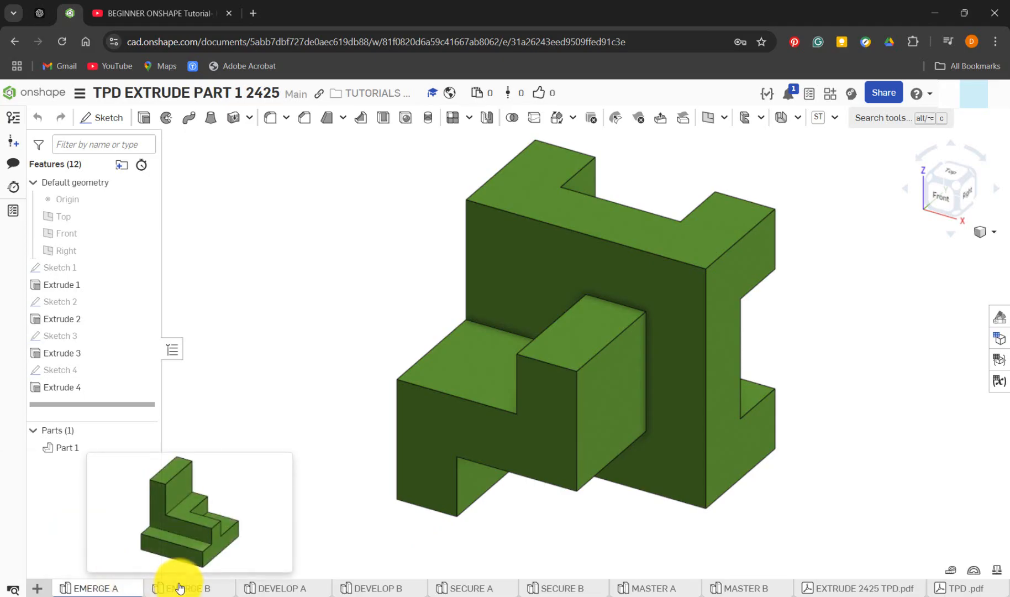
mouse_move(302, 586)
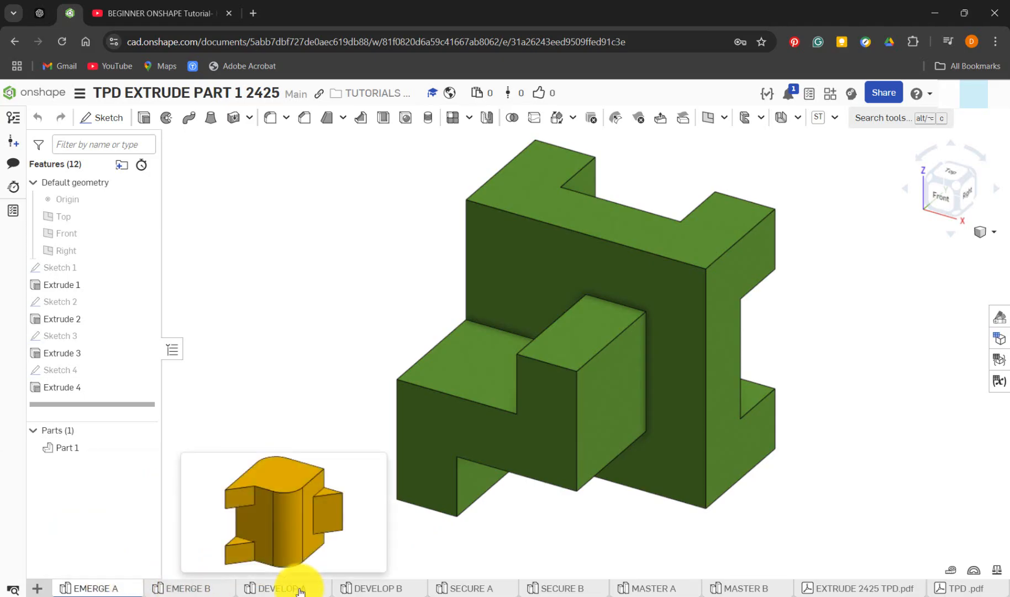
mouse_move(368, 591)
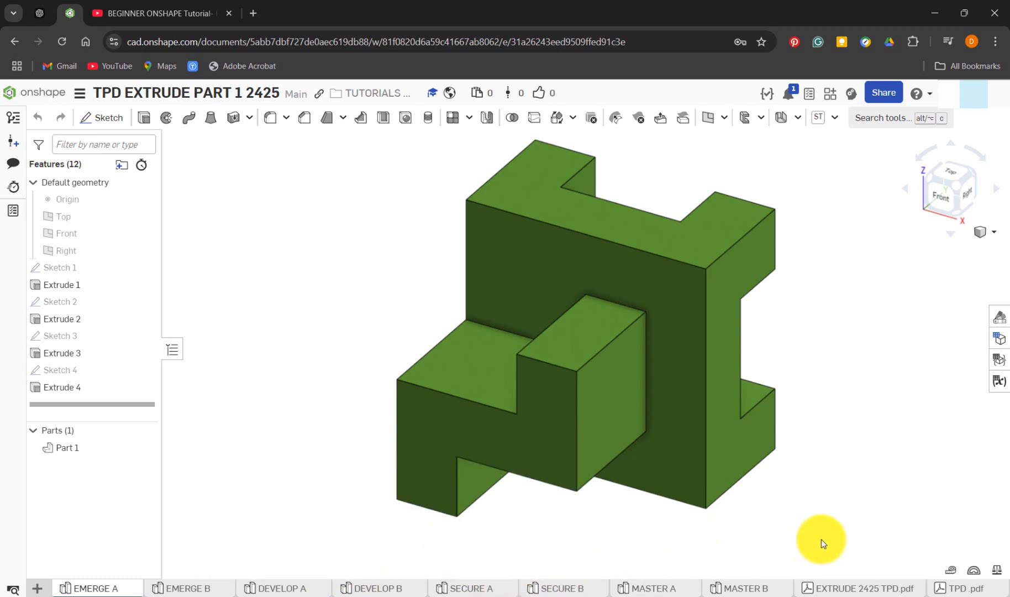
left_click(839, 590)
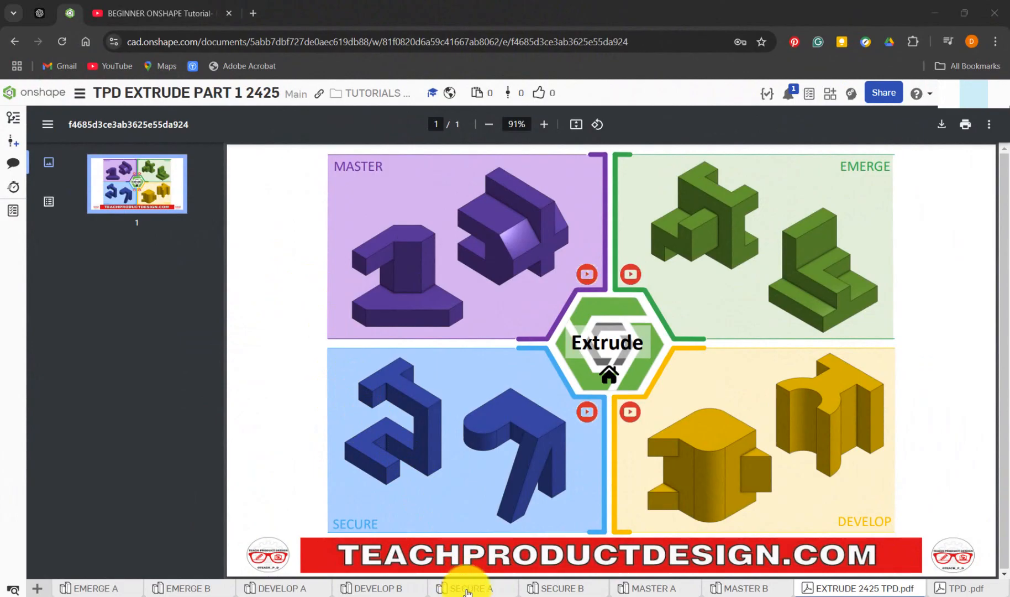
Step: Open the DEVELOP A part studio and inspect its model from a rotated and an isometric view
left_click(306, 589)
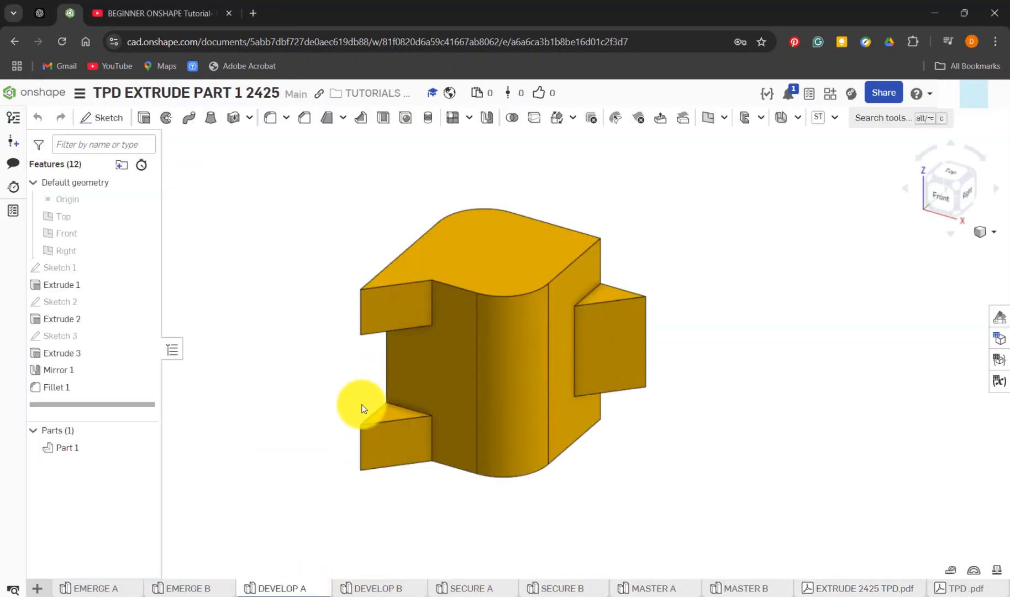
right_click_drag(700, 347, 740, 475)
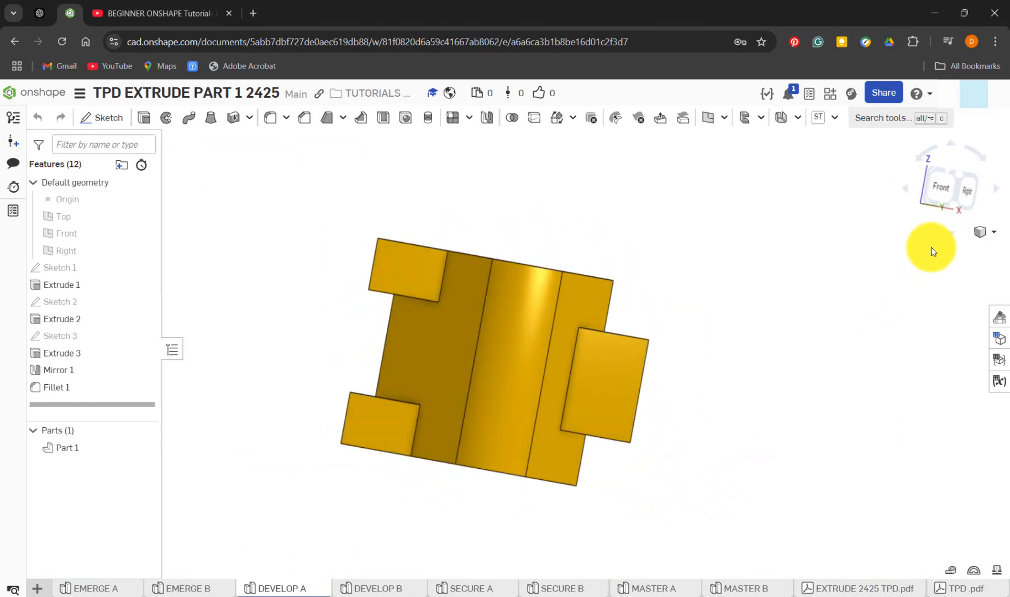
left_click(960, 178)
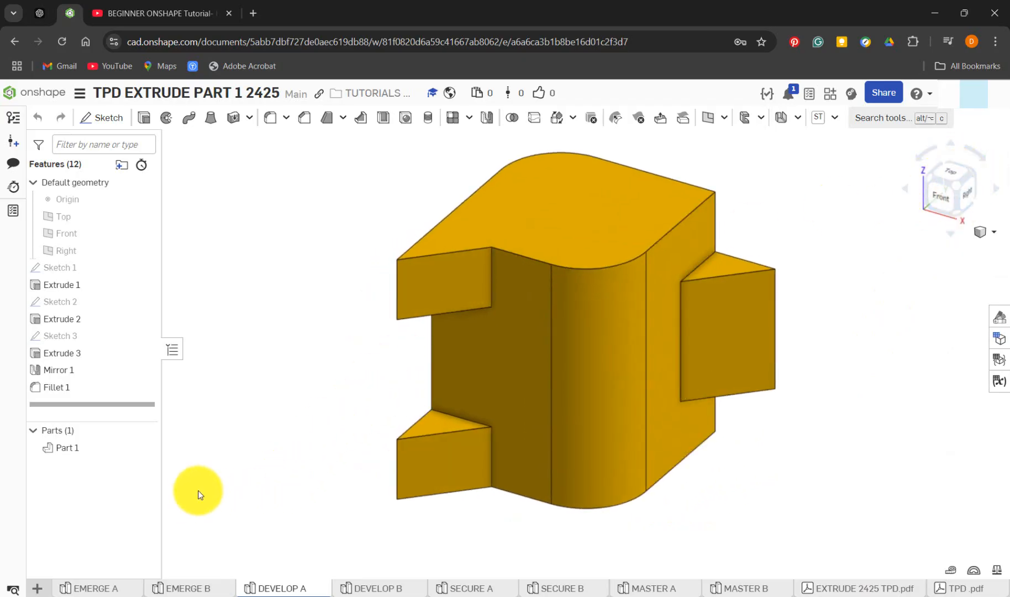
Step: Create a new Part Studio beside DEVELOP A
left_click(41, 589)
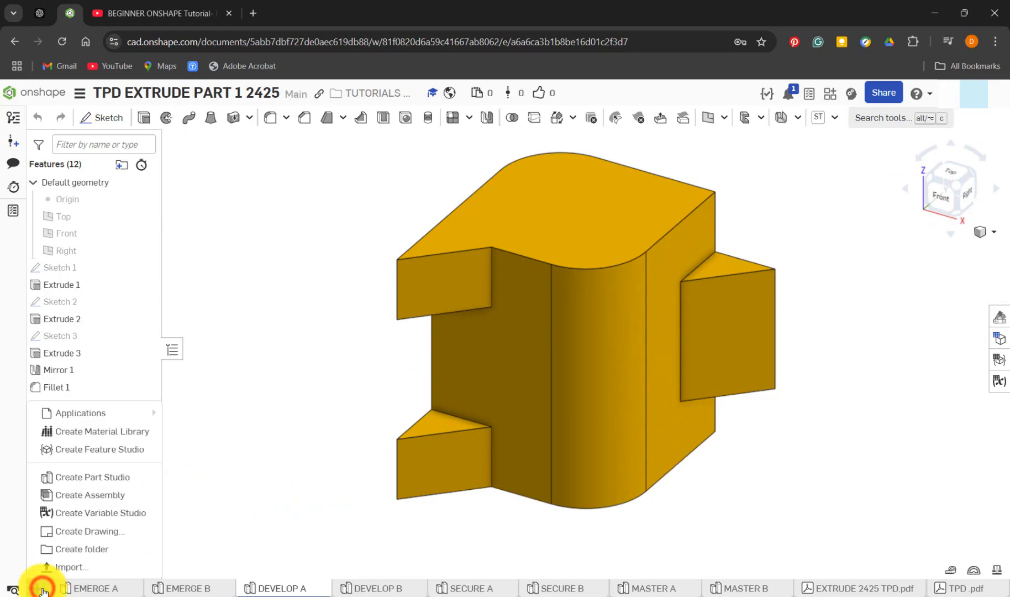
left_click(99, 480)
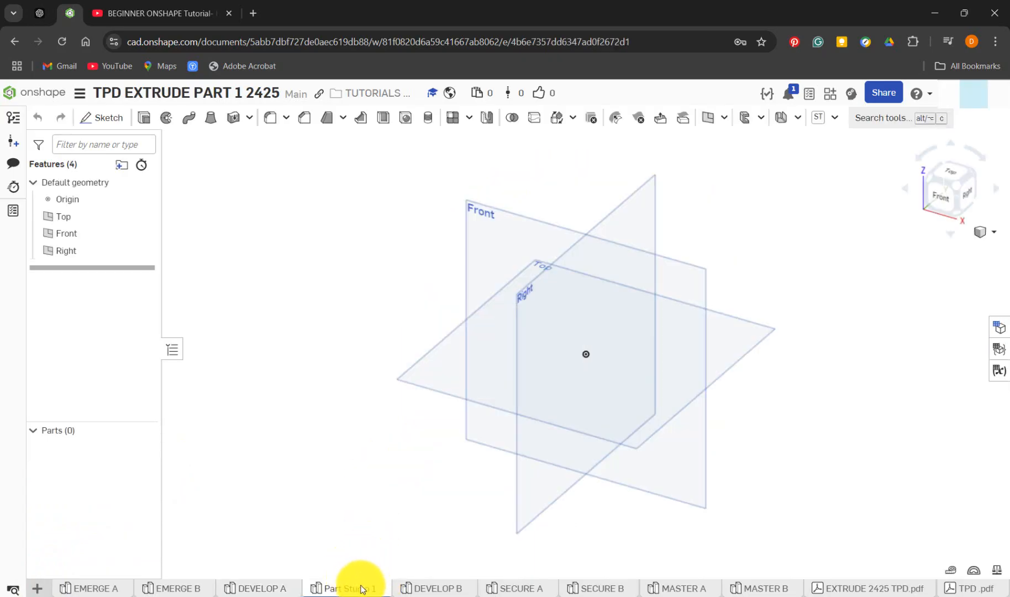
mouse_move(362, 583)
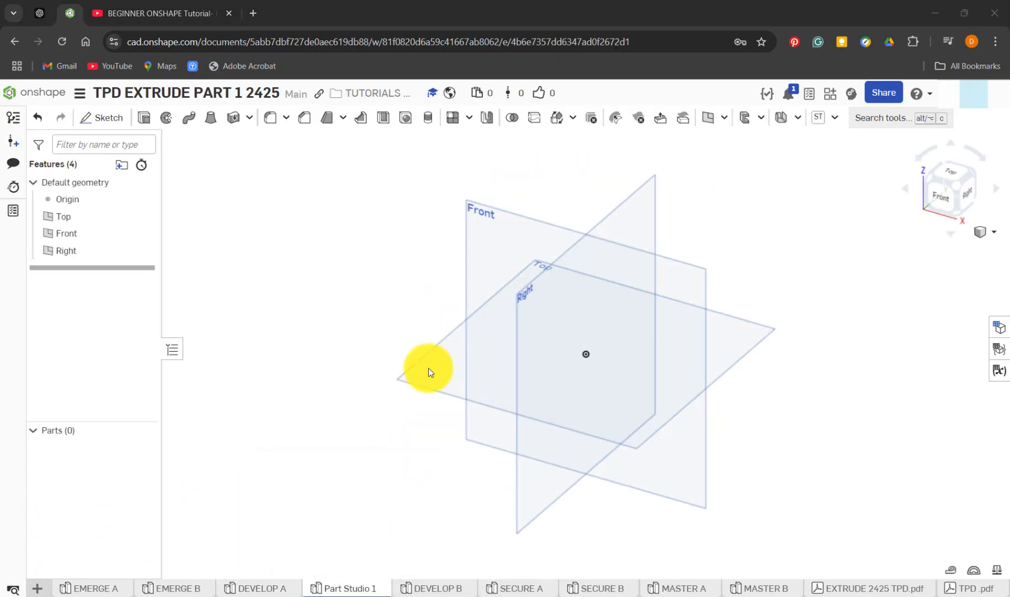
Step: Roll the DEVELOP A feature history back to just after Sketch 1
left_click(275, 590)
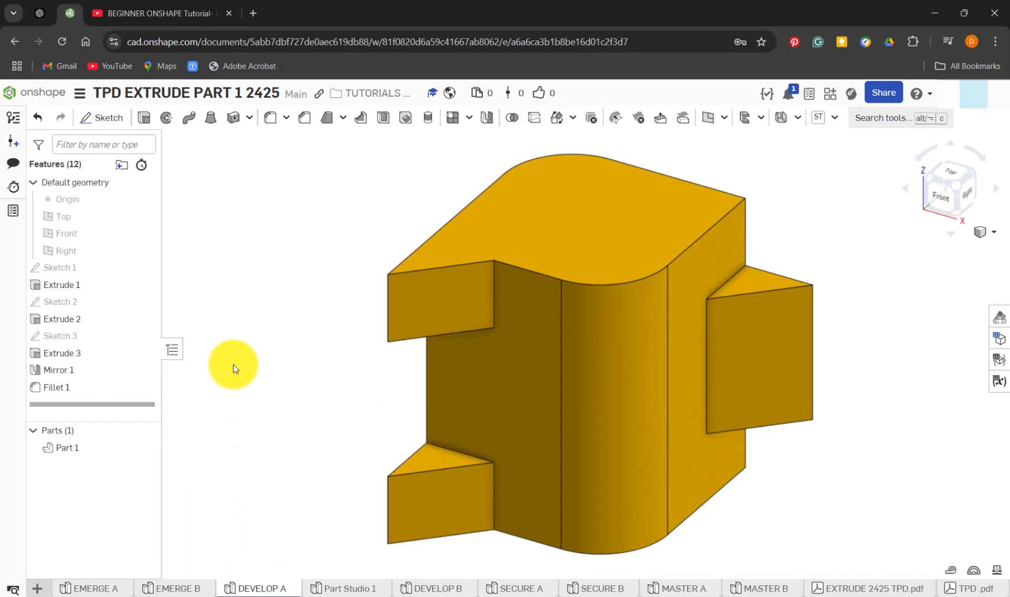
left_click(253, 266)
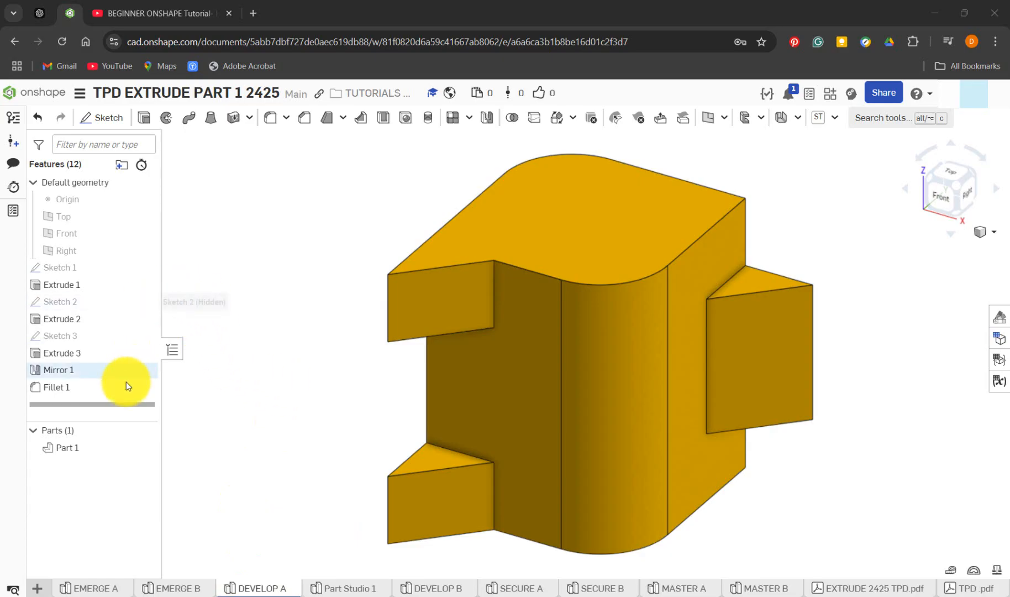
left_click(122, 404)
left_click_drag(123, 372, 123, 279)
Step: Open DEVELOP A's Sketch 1 for editing, examine its dimensions in a view normal to the sketch, and close it
right_click(69, 267)
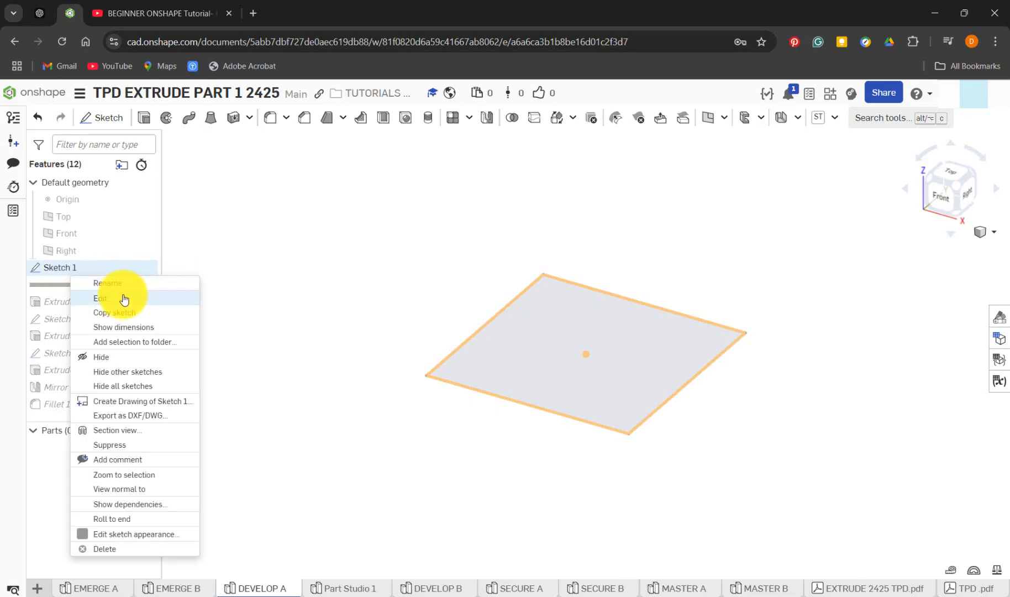
left_click(119, 293)
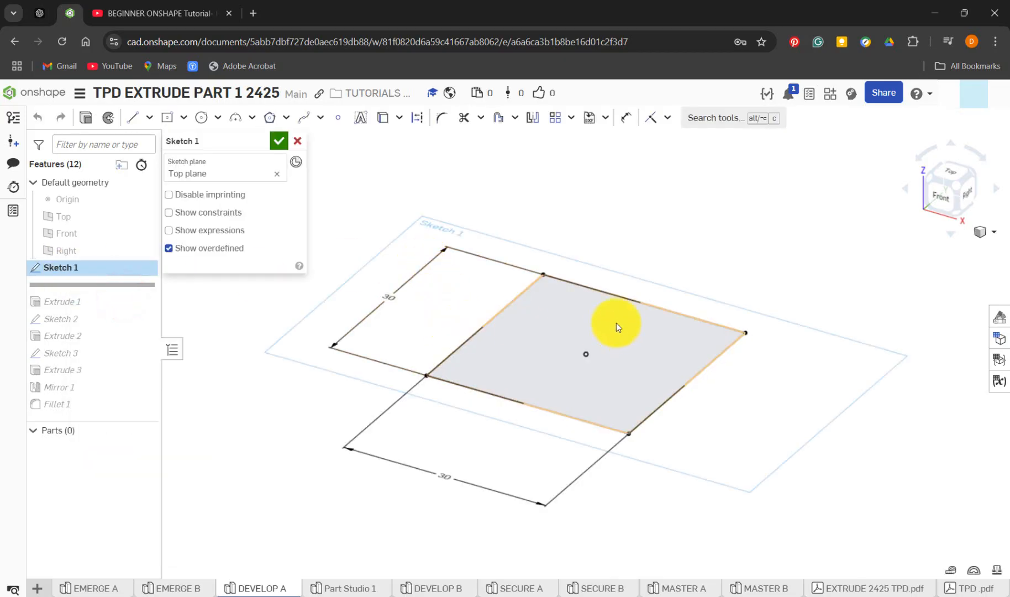
key("n")
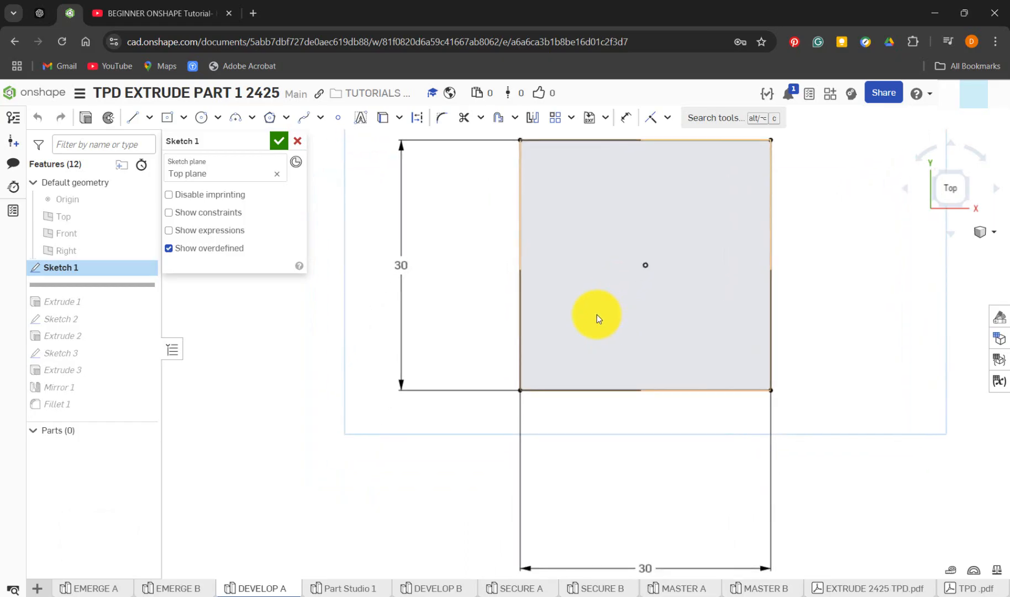
left_click(279, 140)
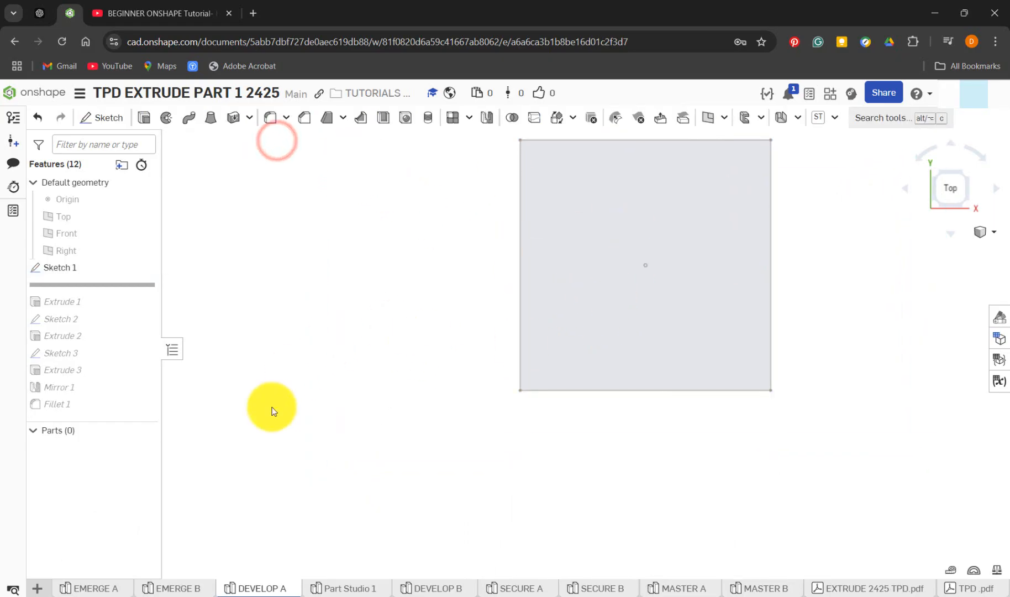
Step: In Part Studio 1, sketch a center-point rectangle about 80 by 72 on the Top plane, centred on the origin
left_click(357, 591)
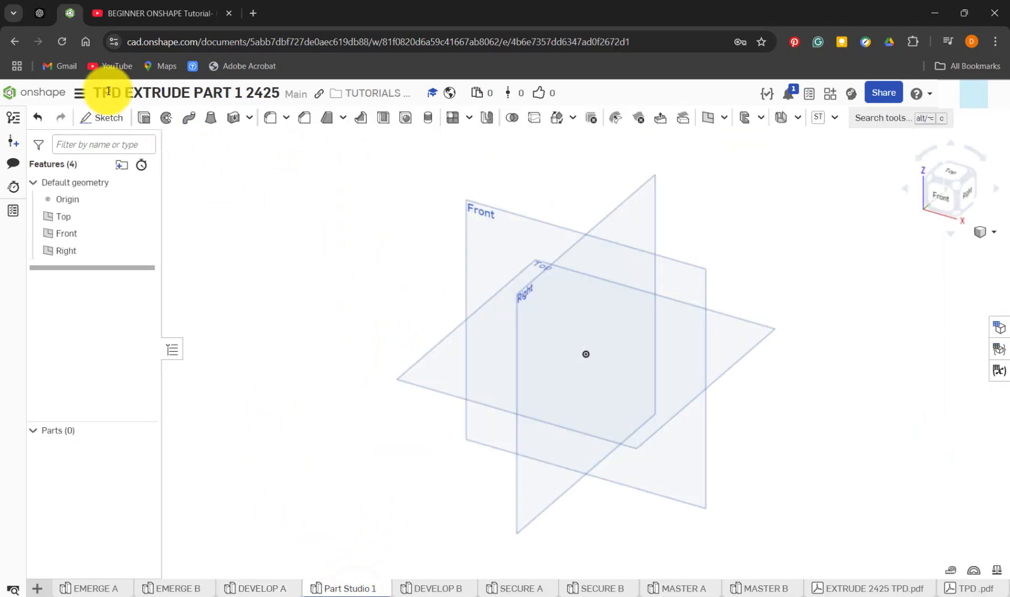
left_click(107, 125)
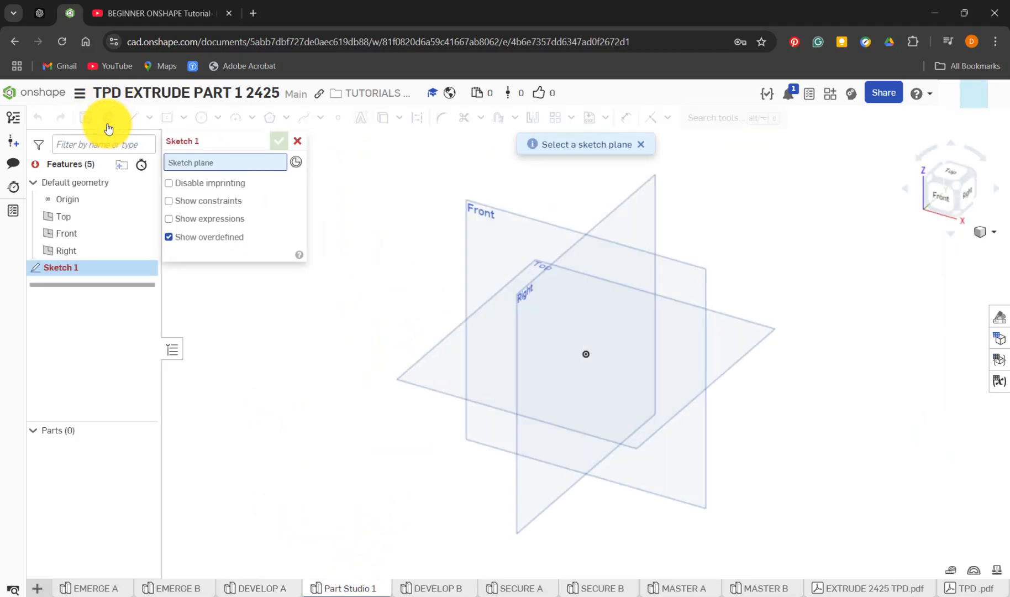
left_click(735, 343)
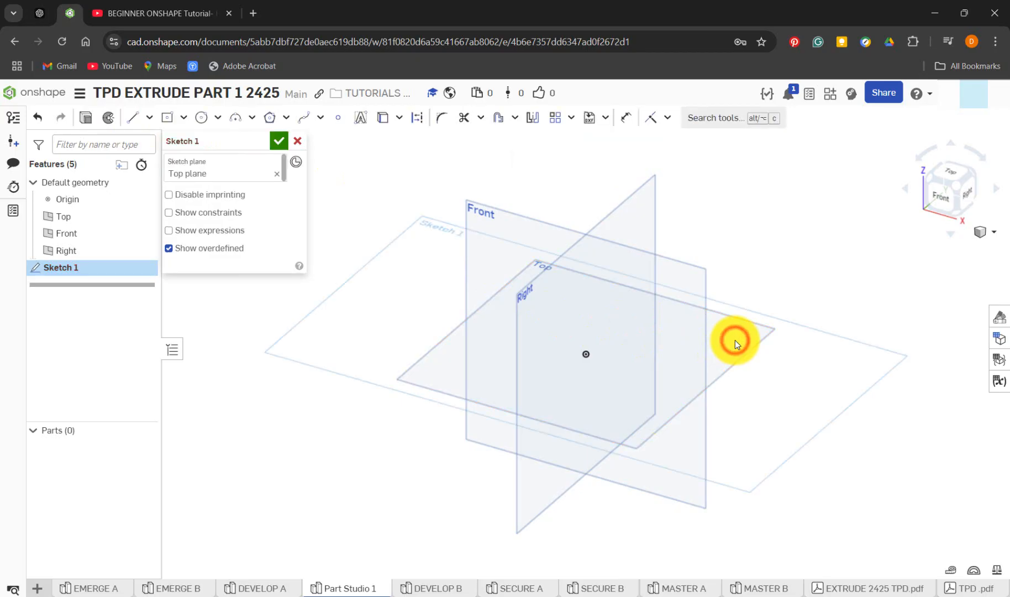
key("n")
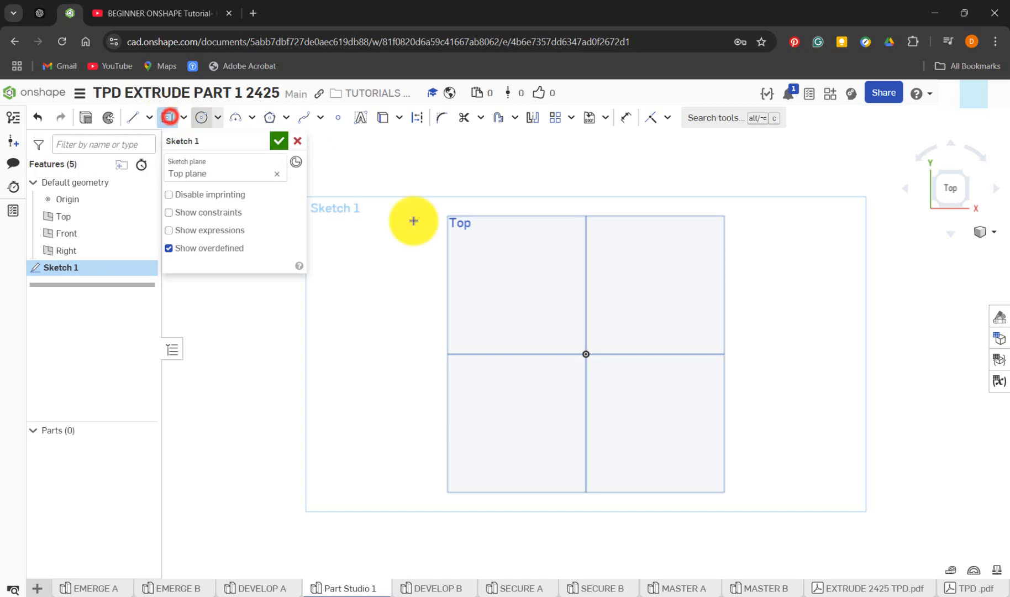
key("r")
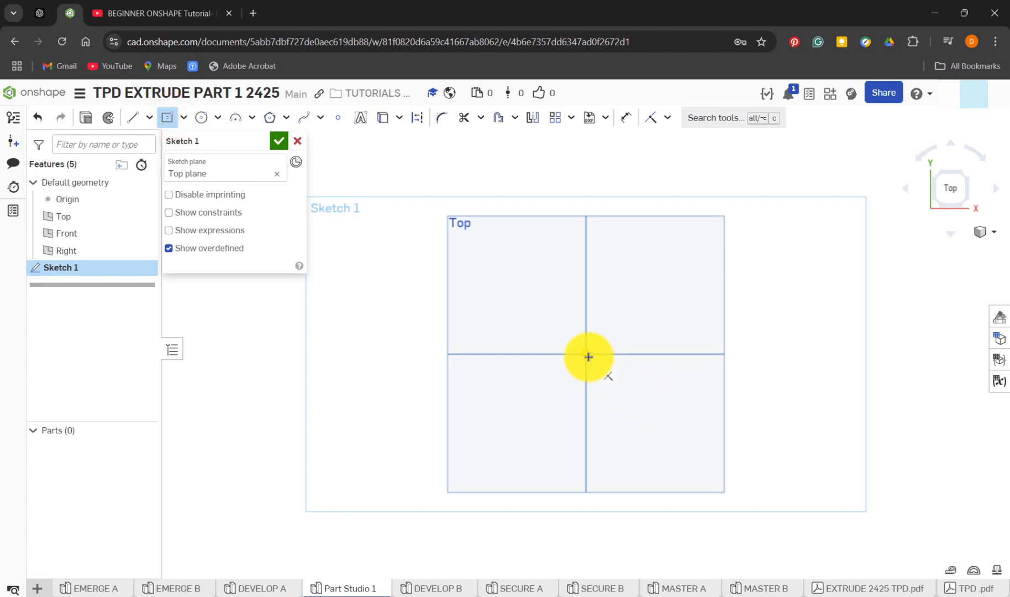
left_click(589, 357)
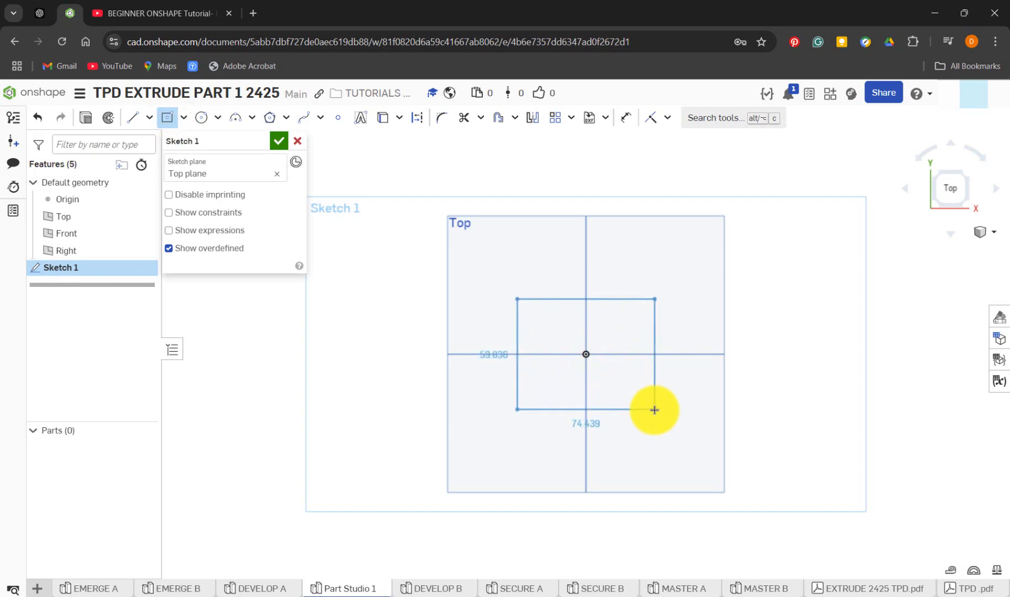
left_click(660, 421)
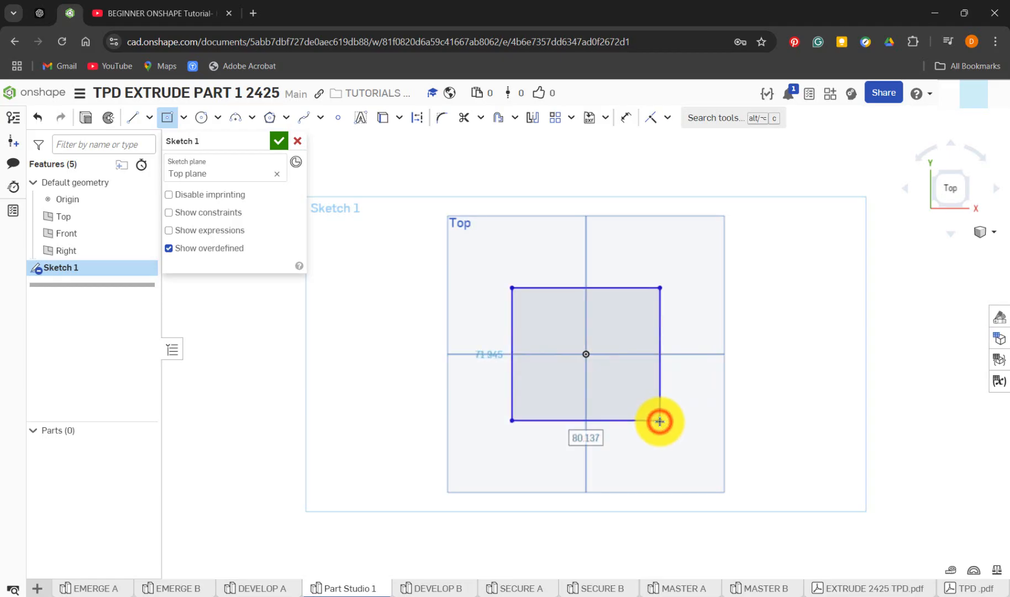
Step: Set the rectangle's width and height to 30 each and finish the sketch
type("30")
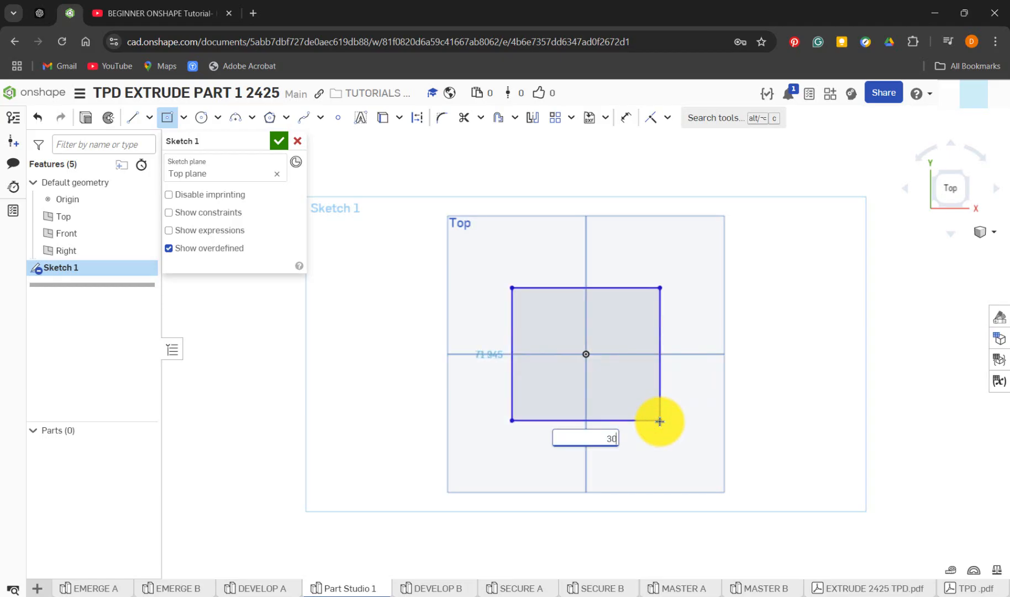
key("Return")
key("Return")
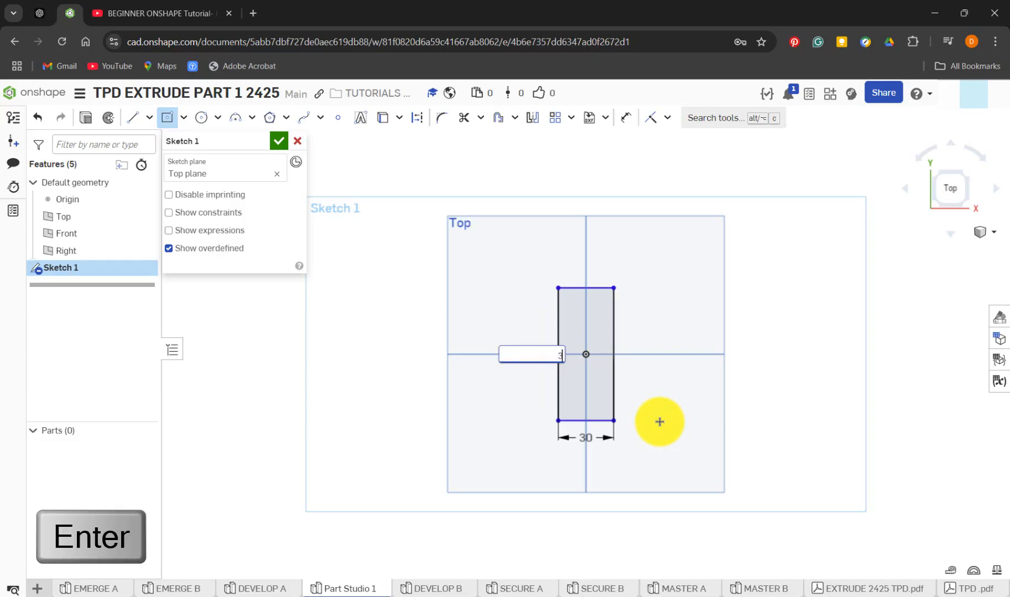
key("Return")
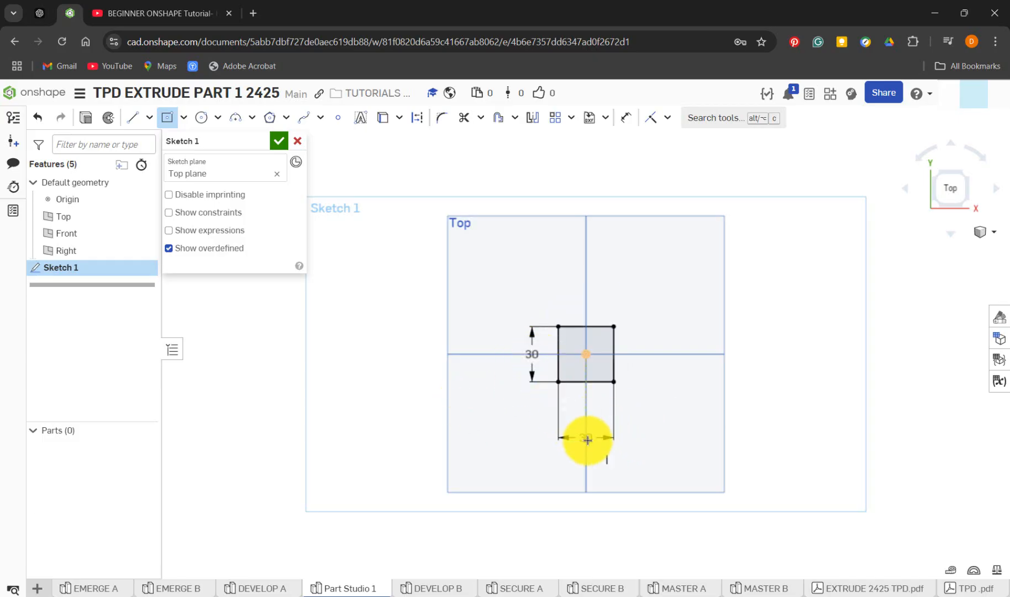
double_click(533, 353)
key("Return")
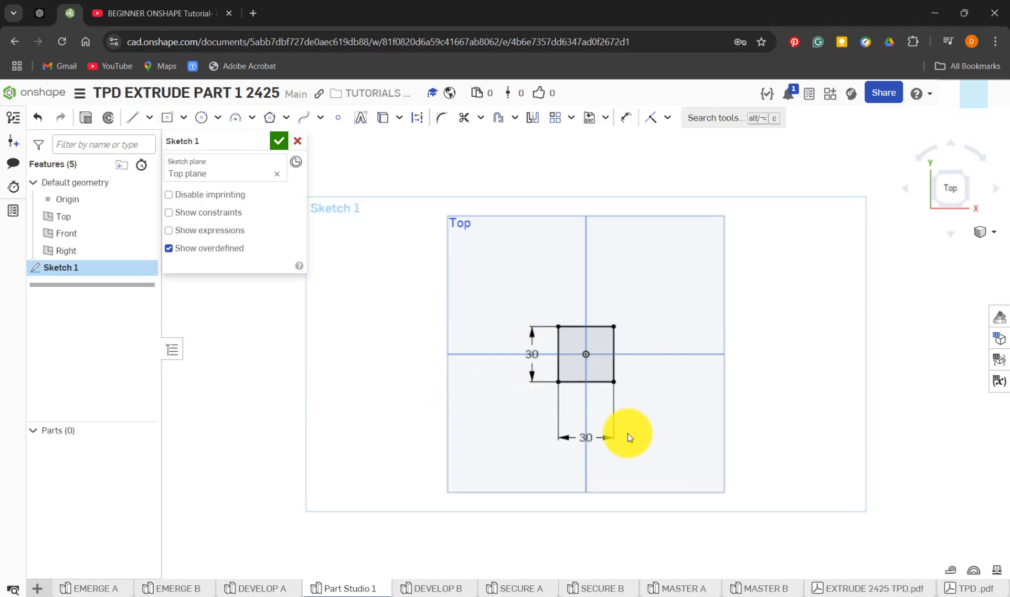
left_click(279, 141)
left_click(967, 204)
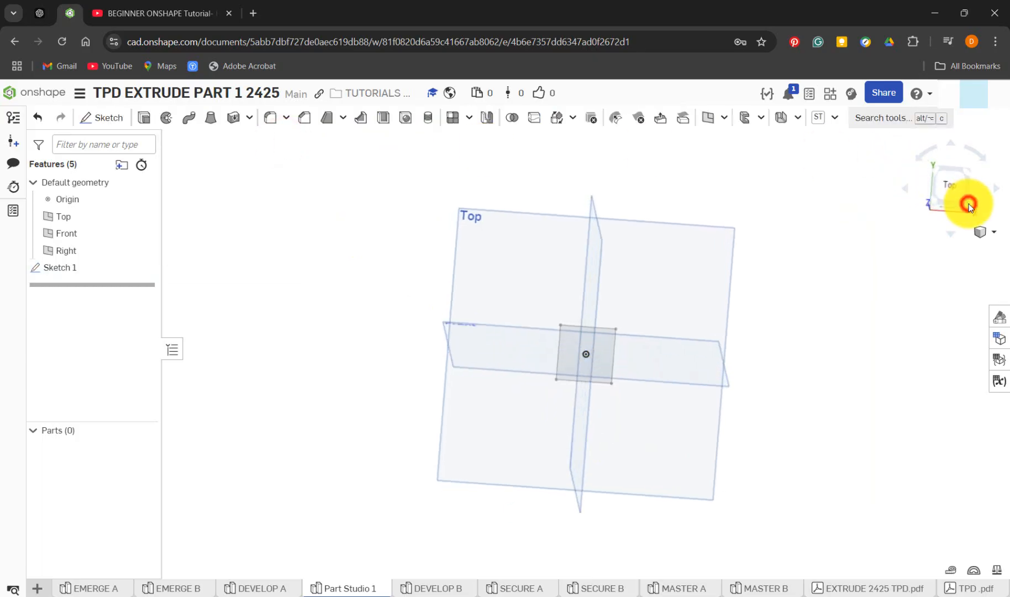
scroll(620, 372, "up", 3)
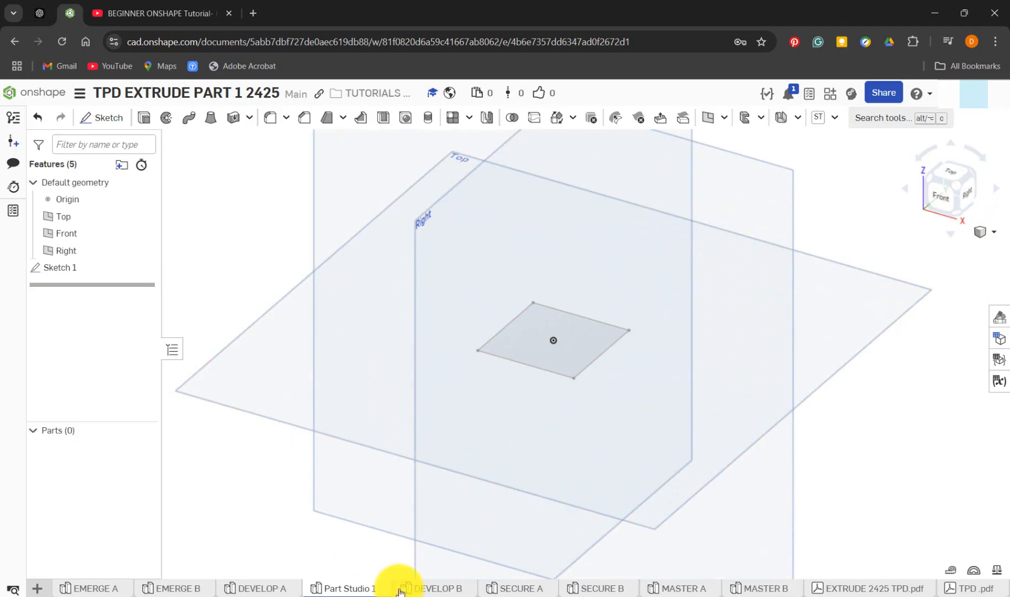
Step: Roll the DEVELOP A feature history forward to just after Extrude 1 and view the block isometrically
left_click(258, 588)
left_click_drag(128, 286, 130, 312)
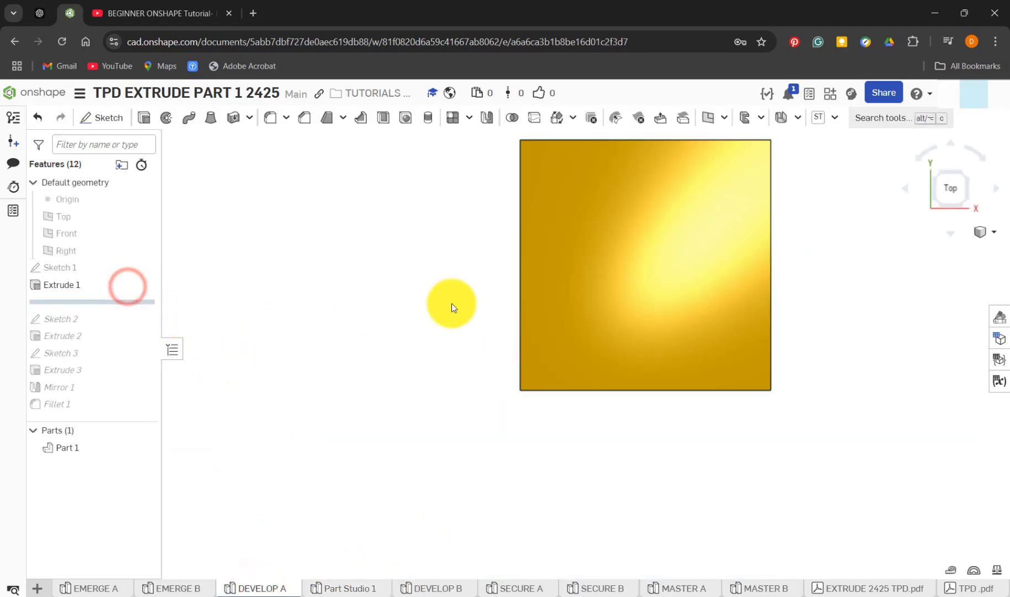
left_click(966, 203)
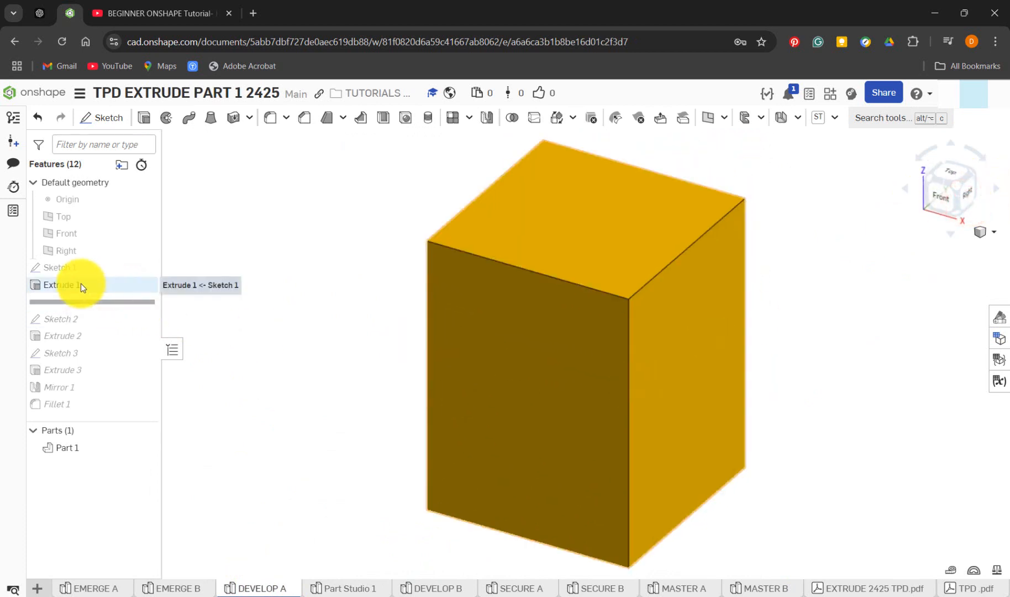
Step: Open DEVELOP A's Extrude 1 for editing, examine its depth and symmetric setting, close it, and check the block's vertical edge length
right_click(81, 284)
left_click(143, 312)
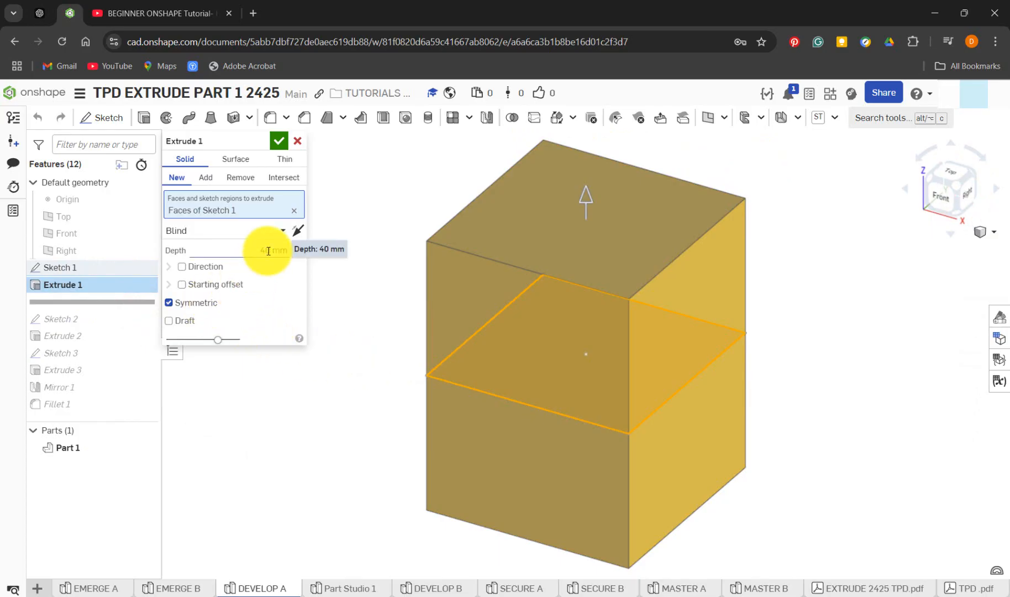
left_click(282, 142)
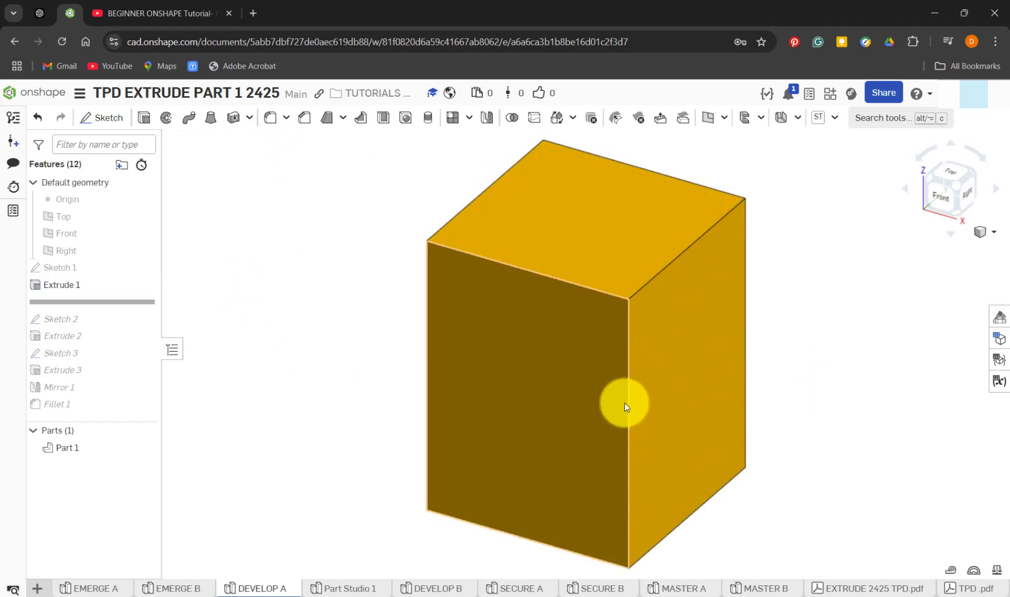
left_click(628, 403)
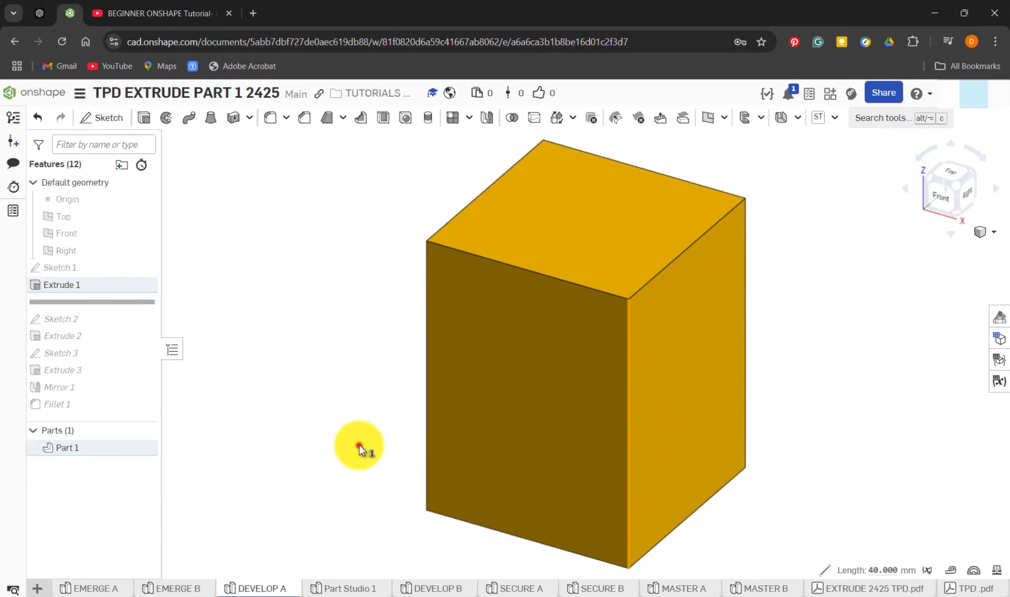
left_click(359, 446)
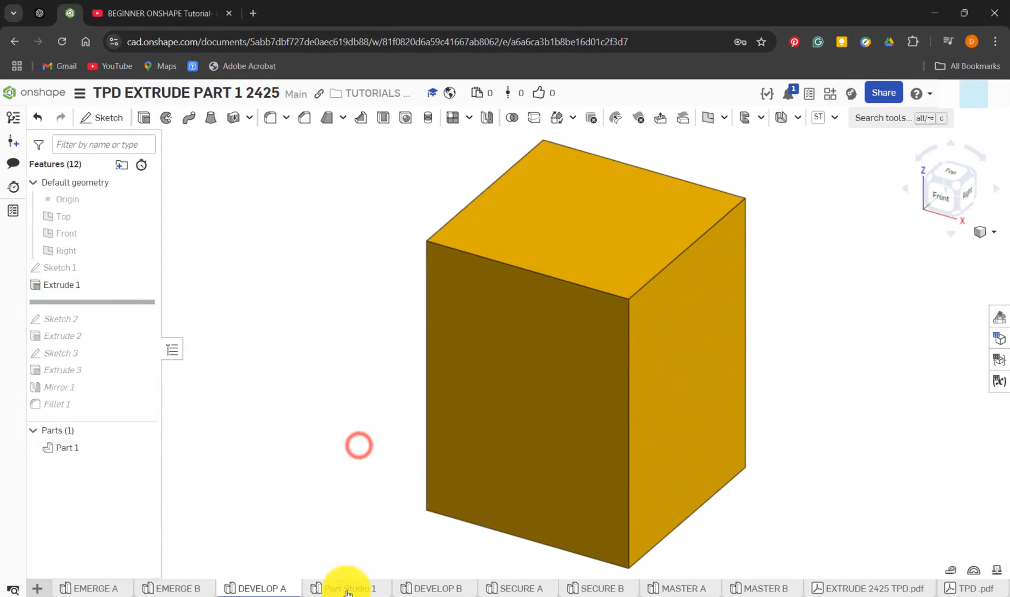
Step: In Part Studio 1, extrude the square Sketch 1 region symmetrically as a new solid with a depth of 40 mm
left_click(345, 588)
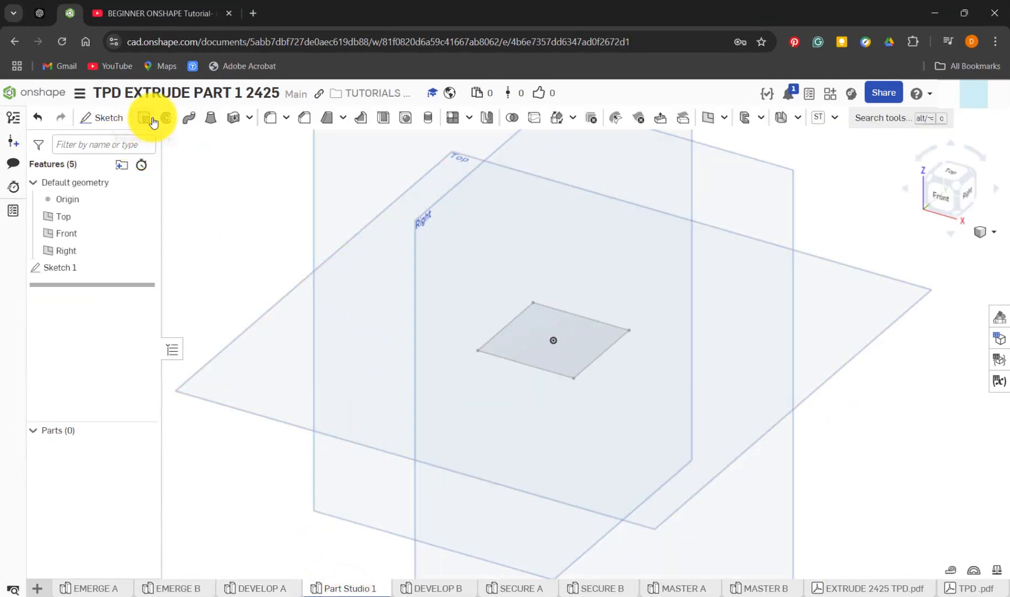
left_click(145, 118)
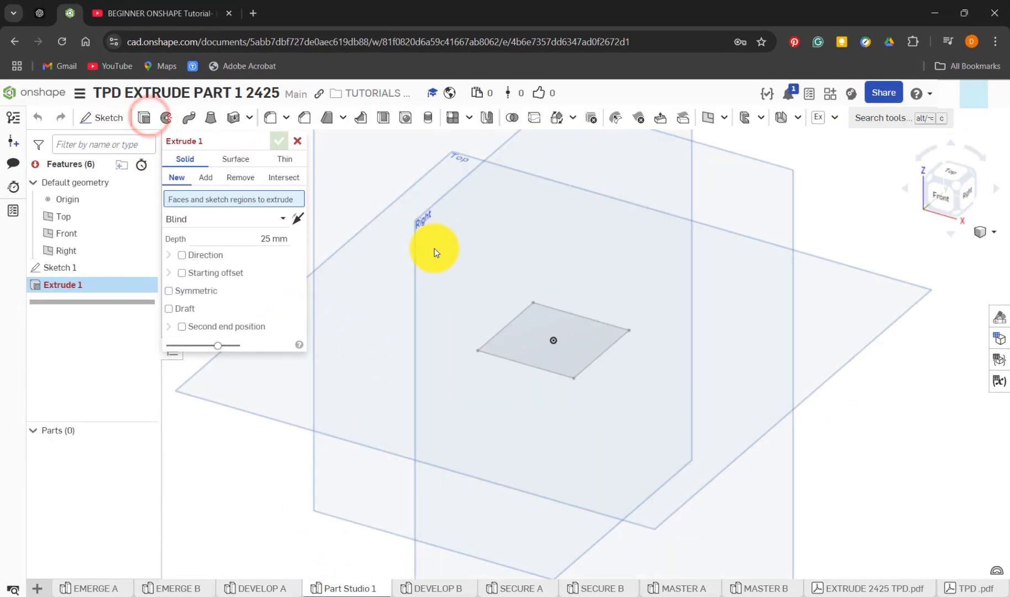
left_click(588, 345)
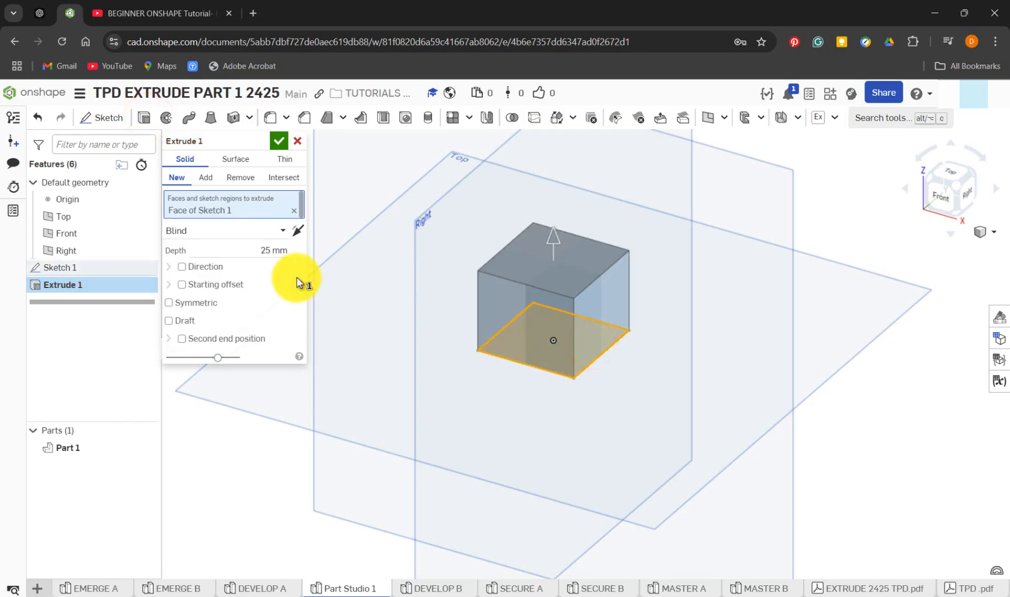
left_click(280, 252)
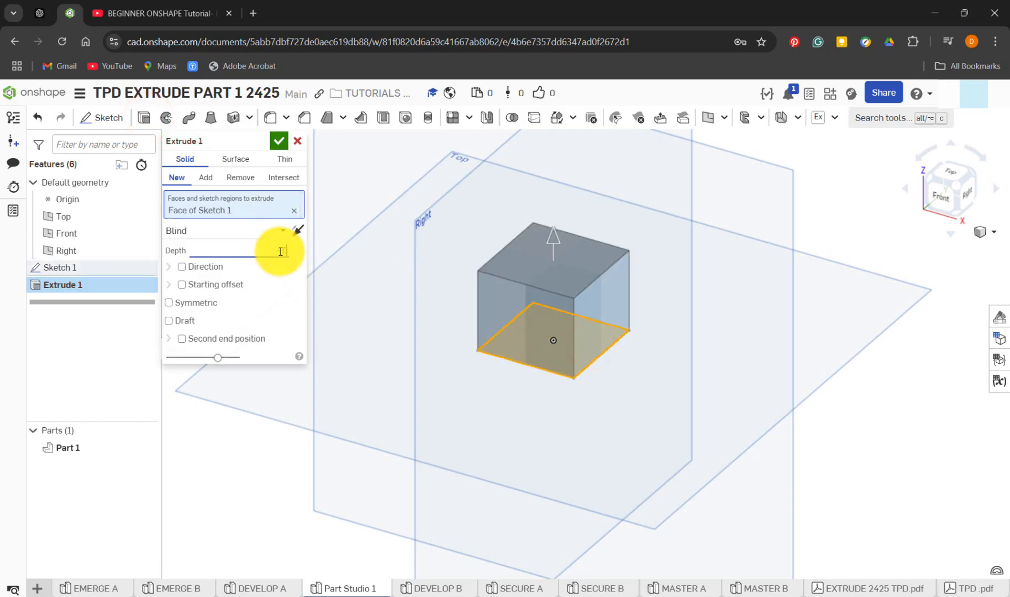
type("40")
key("Return")
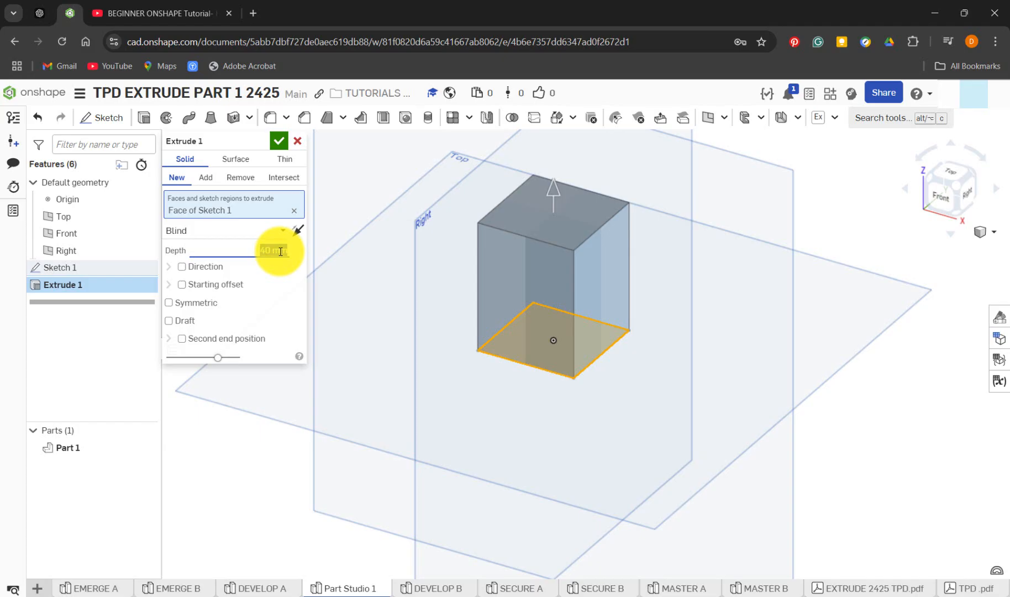
left_click(203, 305)
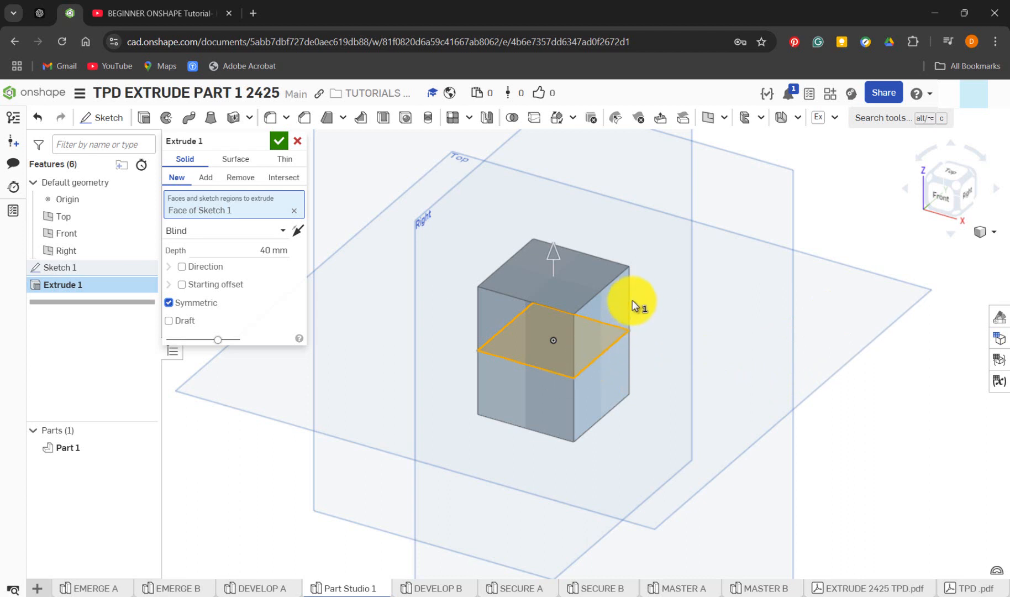
left_click(280, 142)
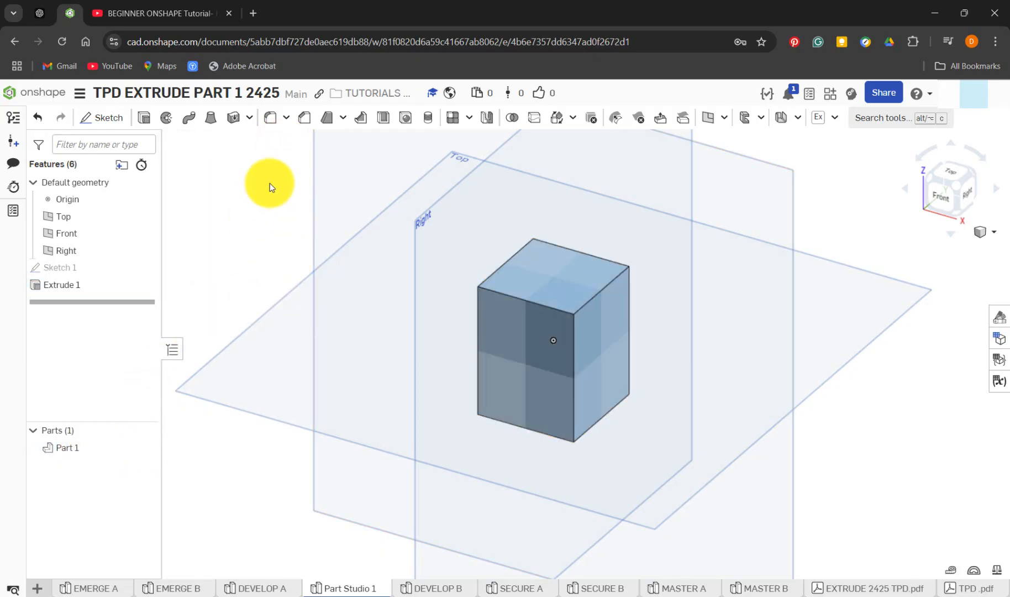
Step: In DEVELOP A, roll the feature history forward past Sketch 2, open that sketch to examine its triangle dimensions, and close it
left_click(262, 588)
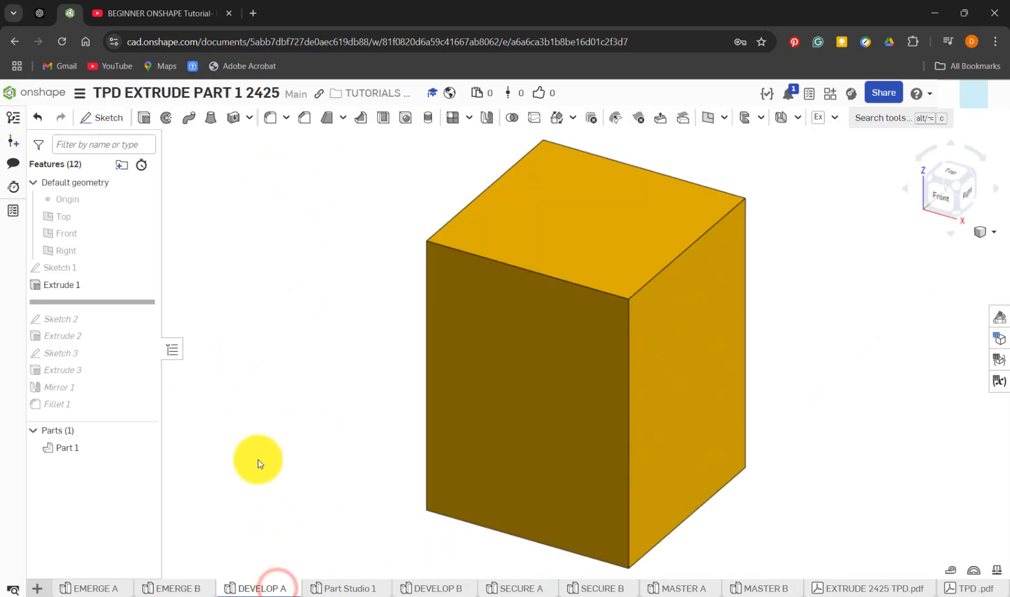
mouse_move(144, 300)
left_mouse_down()
mouse_move(145, 322)
mouse_move(180, 323)
left_mouse_up()
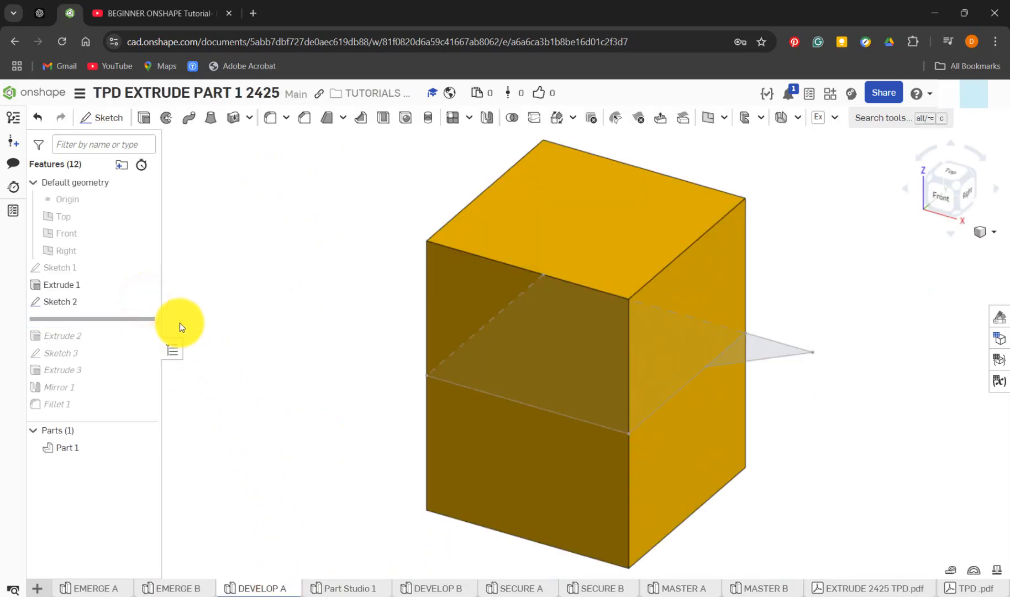
right_click(76, 311)
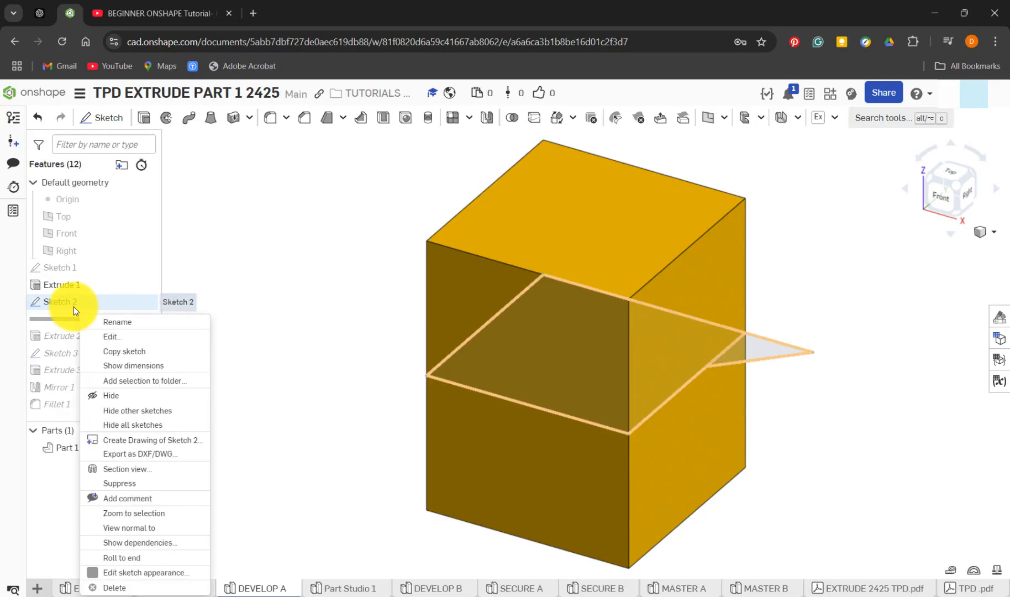
left_click(120, 333)
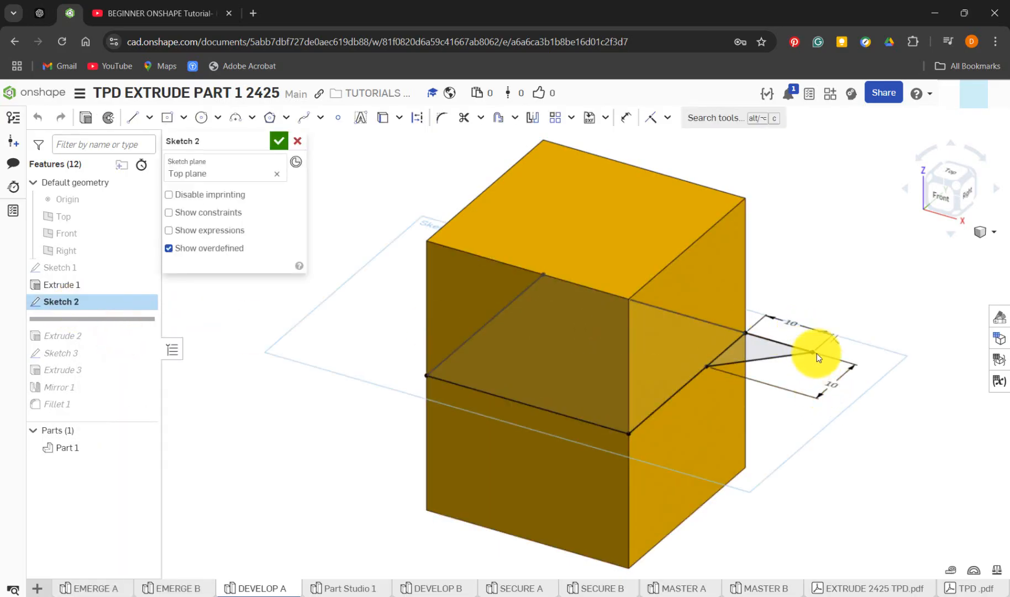
left_click(277, 139)
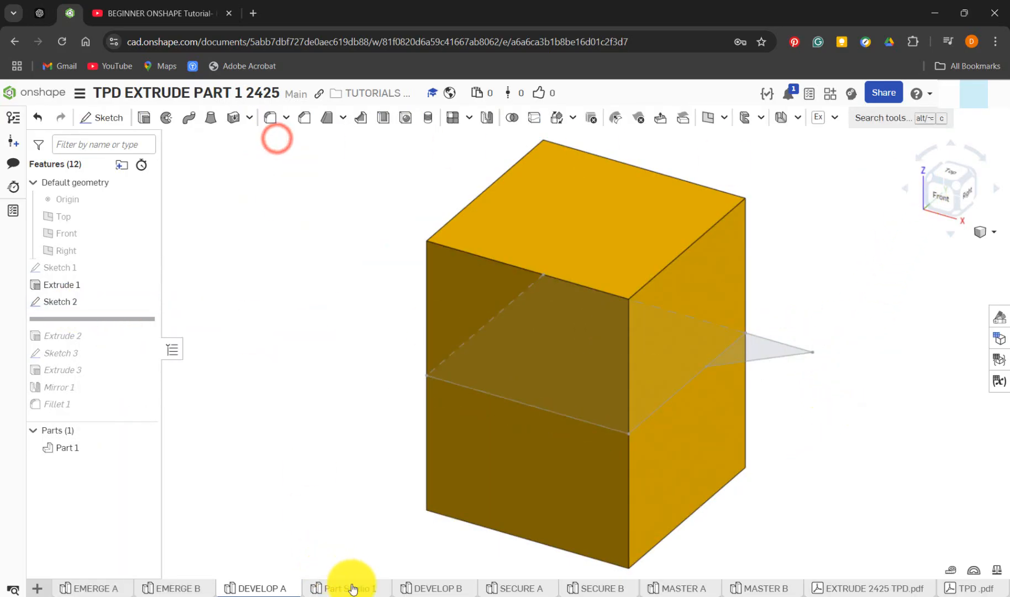
Step: In Part Studio 1, start a sketch on the Top plane, viewed normal, and project the block's right and upper edges into it
left_click(352, 588)
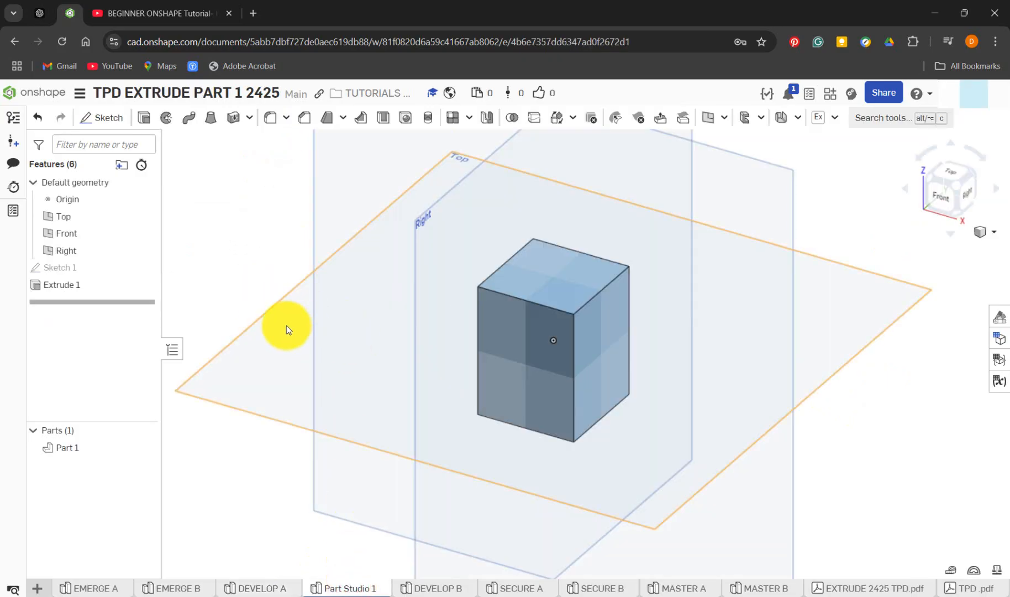
left_click(118, 117)
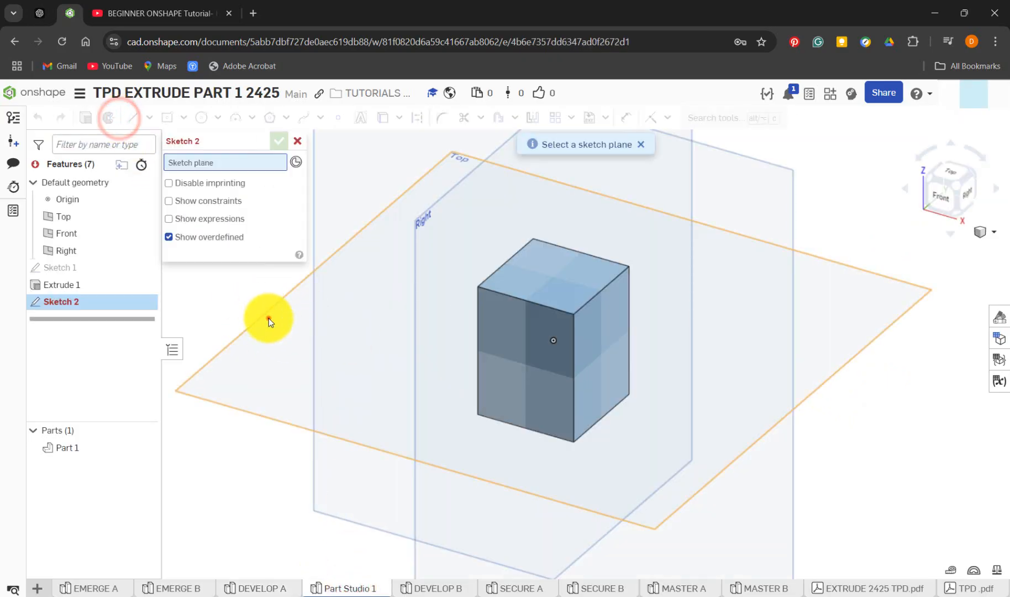
left_click(268, 319)
key("n")
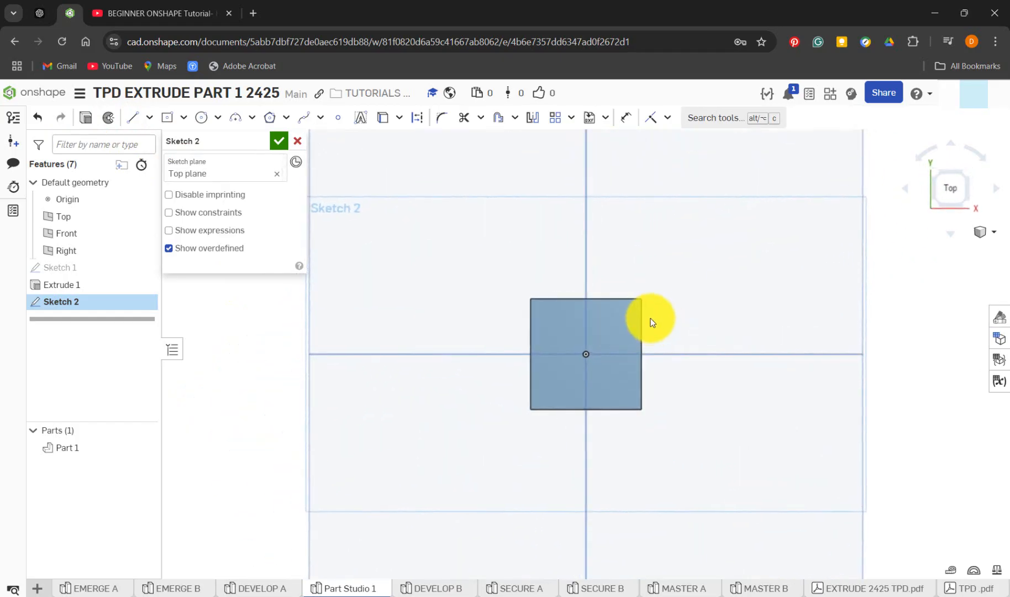
scroll(658, 309, "up", 10)
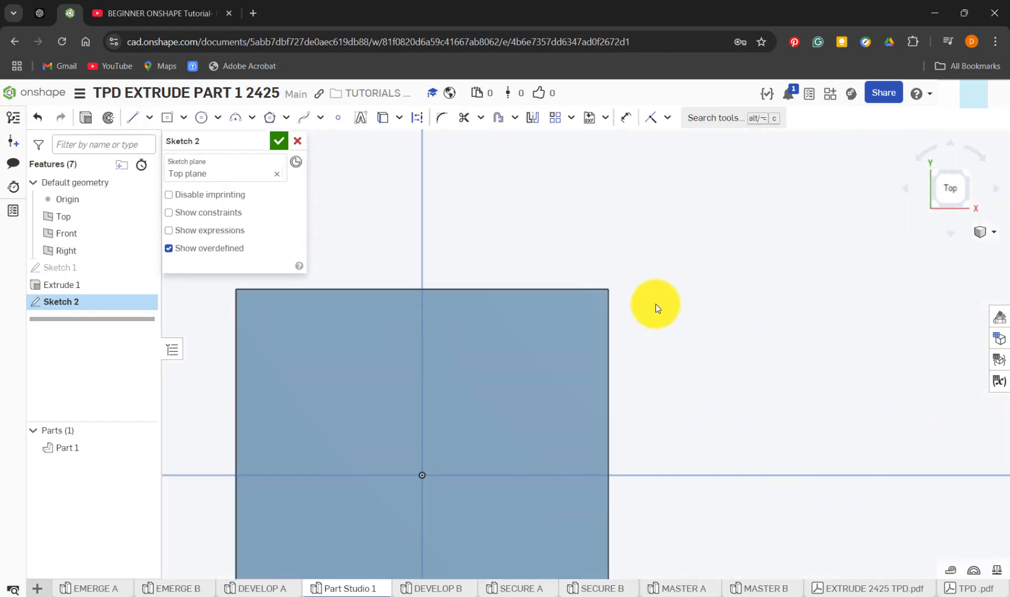
key("l")
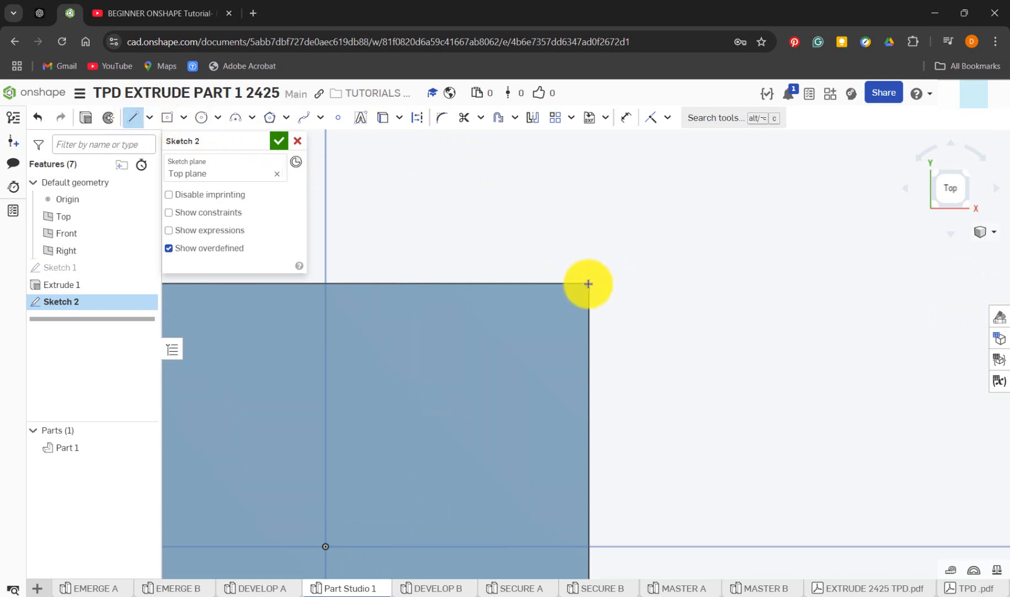
scroll(601, 291, "down", 4)
scroll(600, 292, "down", 3)
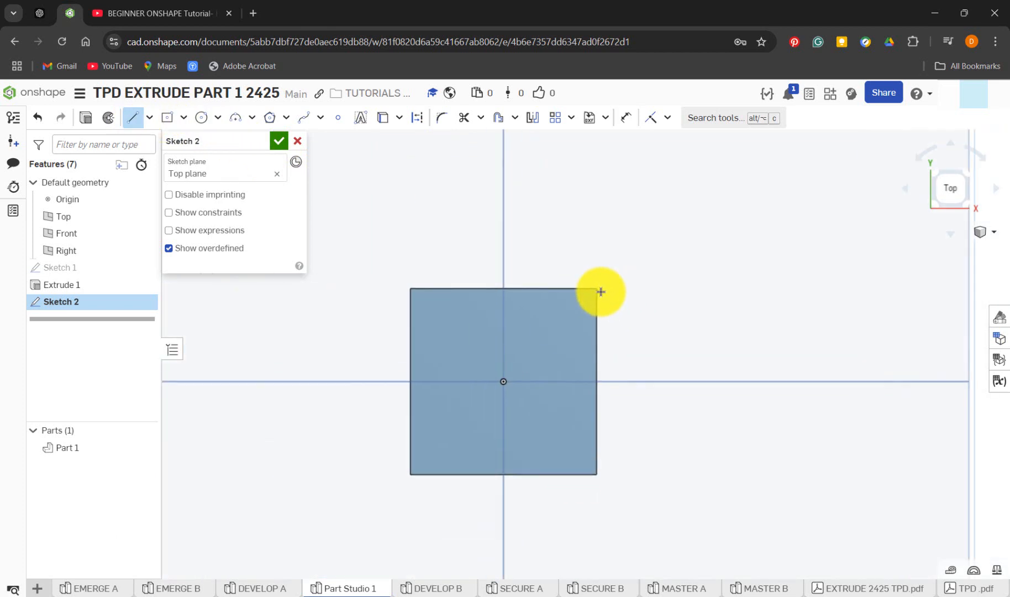
scroll(594, 287, "up", 2)
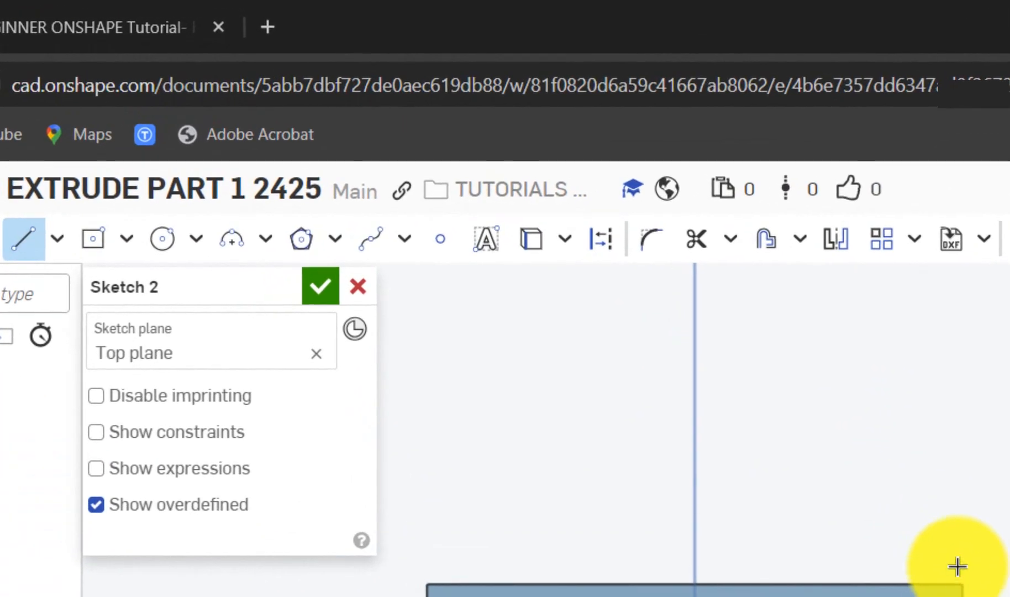
left_click(530, 243)
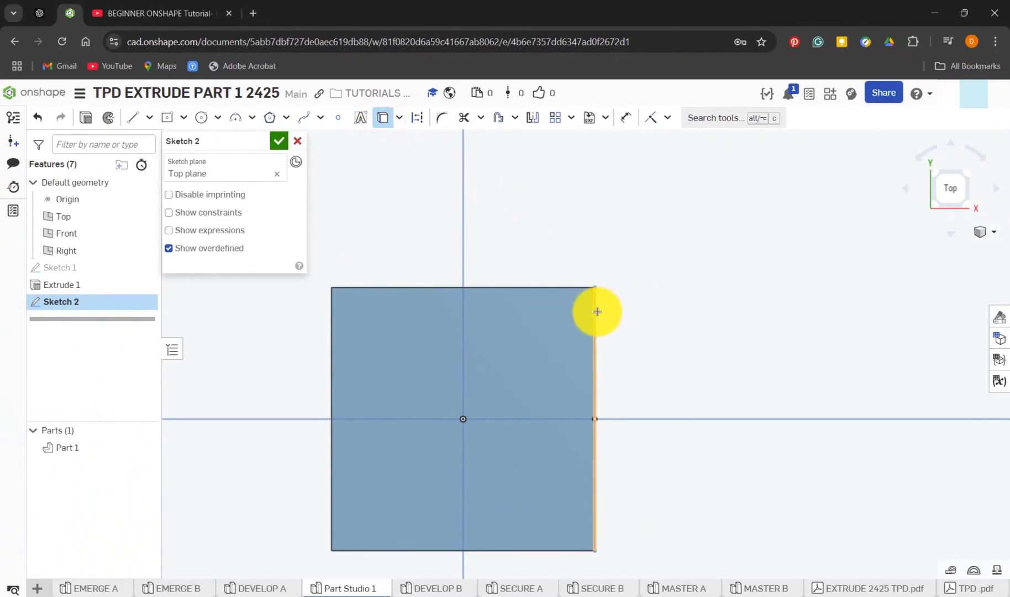
left_click(597, 311)
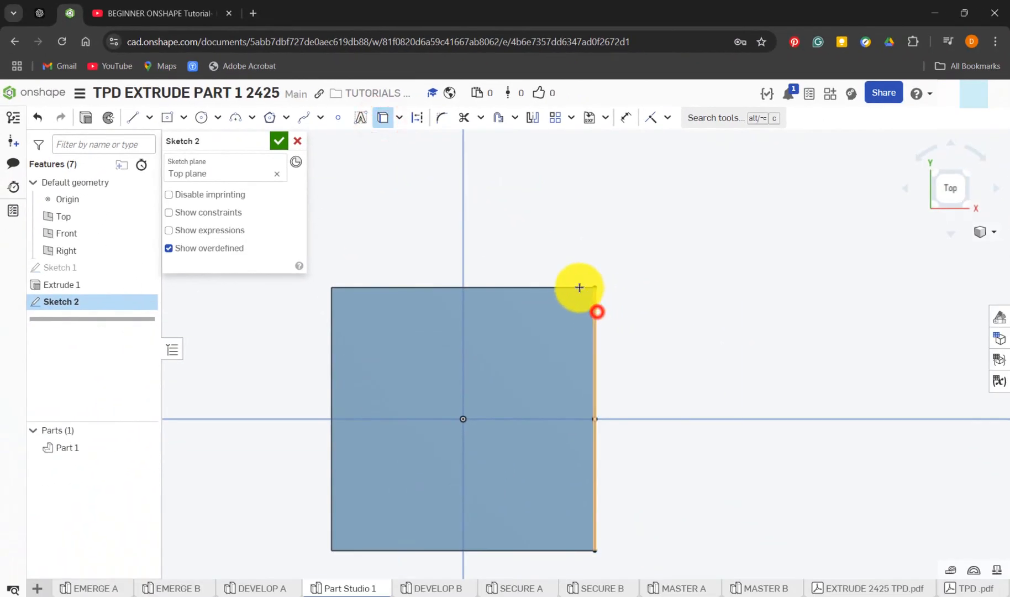
left_click(574, 285)
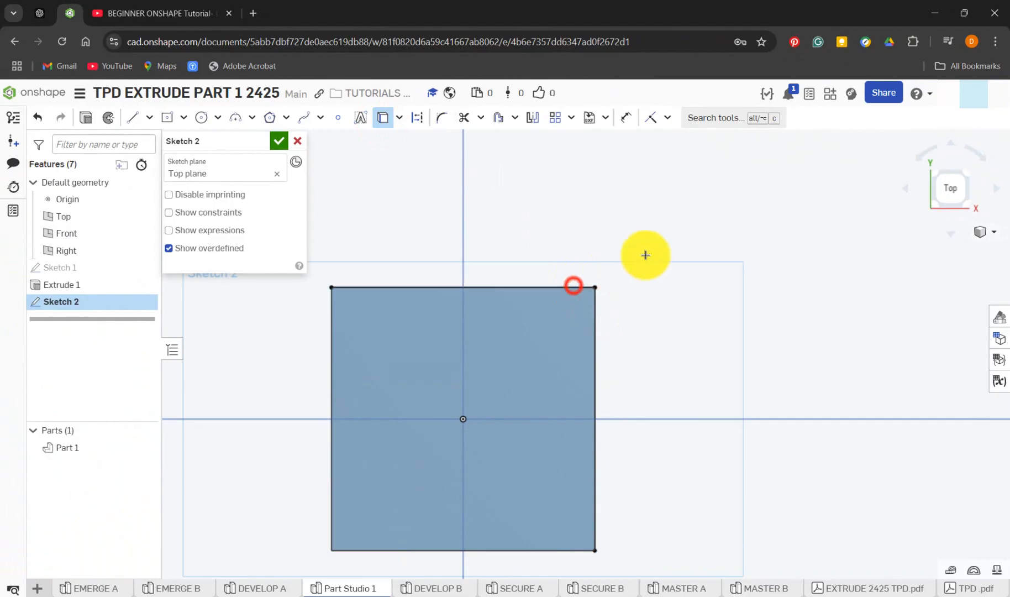
left_click(382, 118)
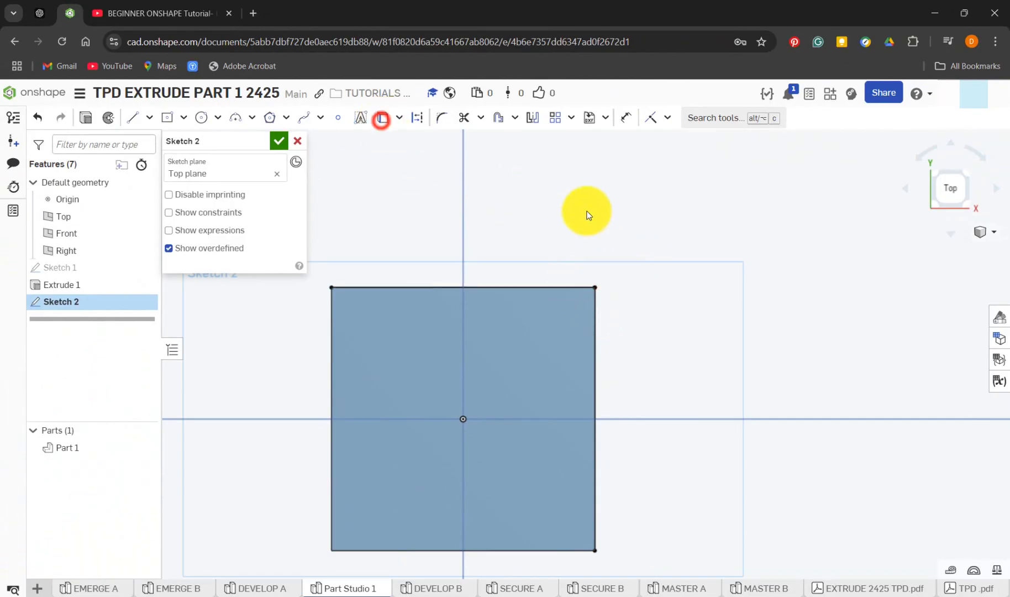
Step: Sketch a horizontal line about 13.7 mm outward from the block's upper-right corner and a diagonal back to the right edge, about 10.9 mm below the corner
key("l")
left_click(596, 288)
left_click(716, 288)
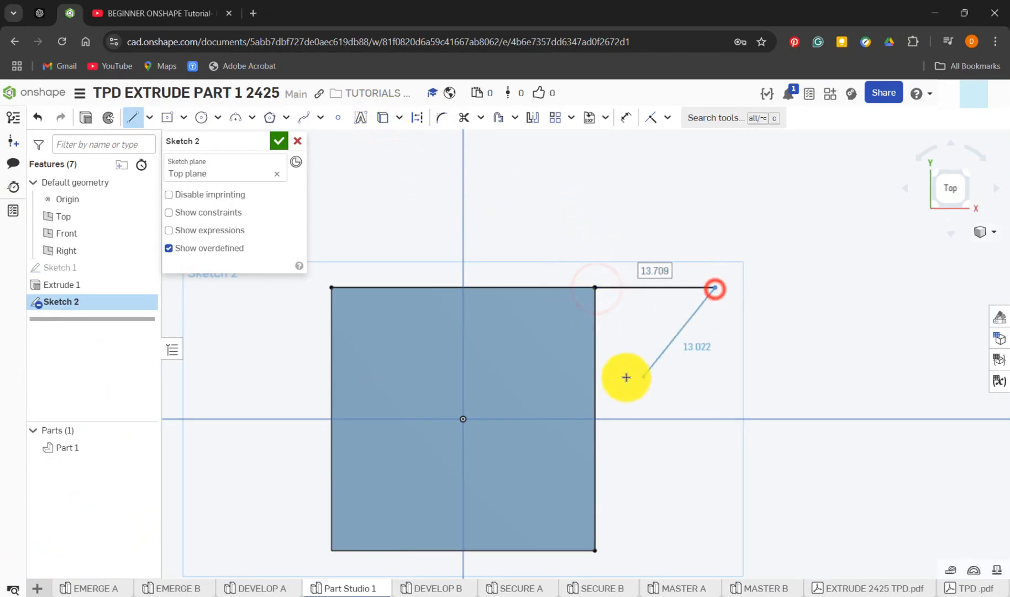
left_click(596, 383)
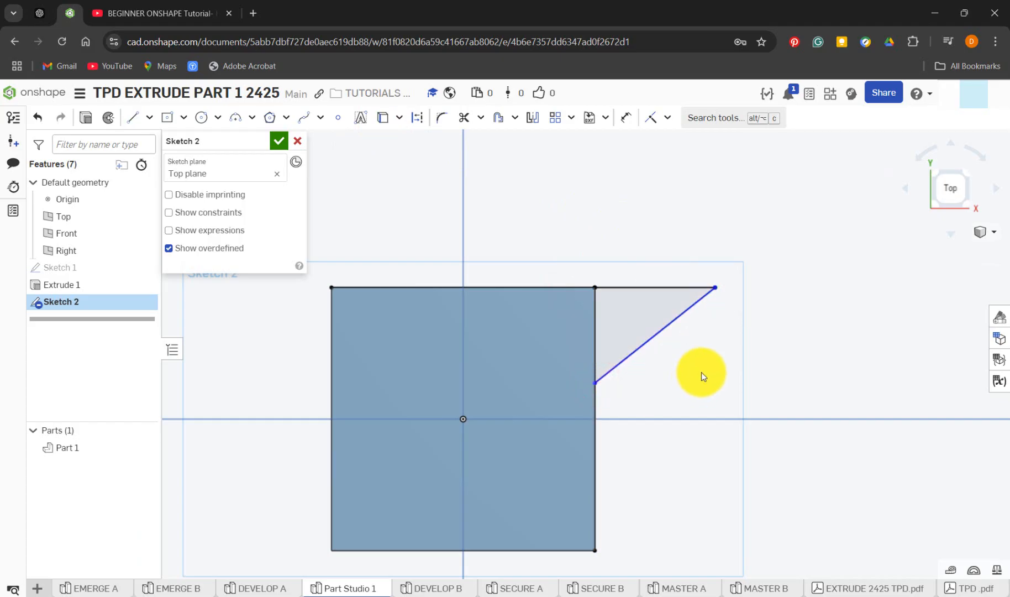
Step: Dimension the triangle's horizontal line to 10 mm
key("d")
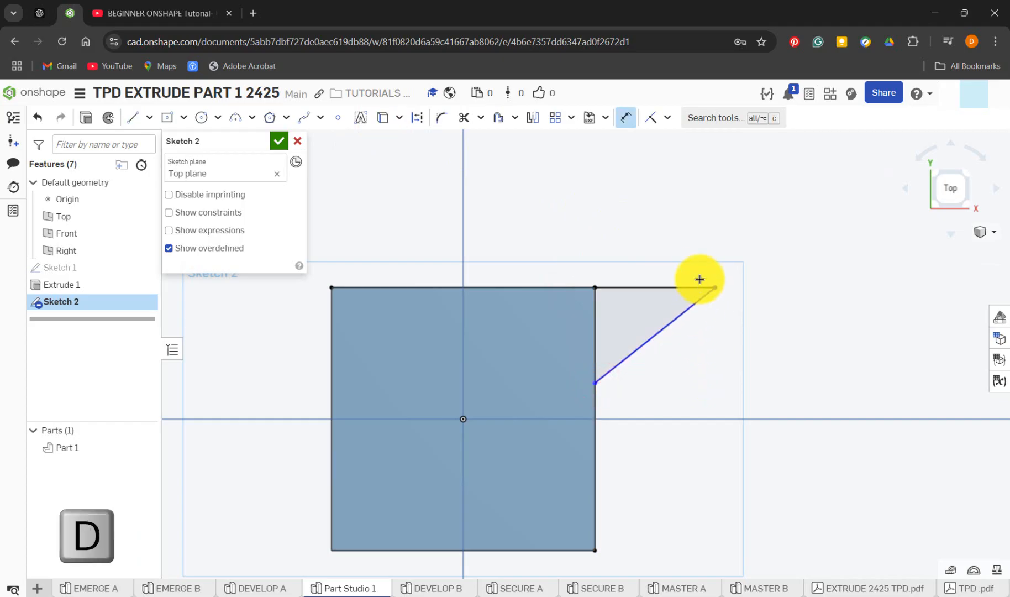
left_click(661, 287)
left_click(663, 233)
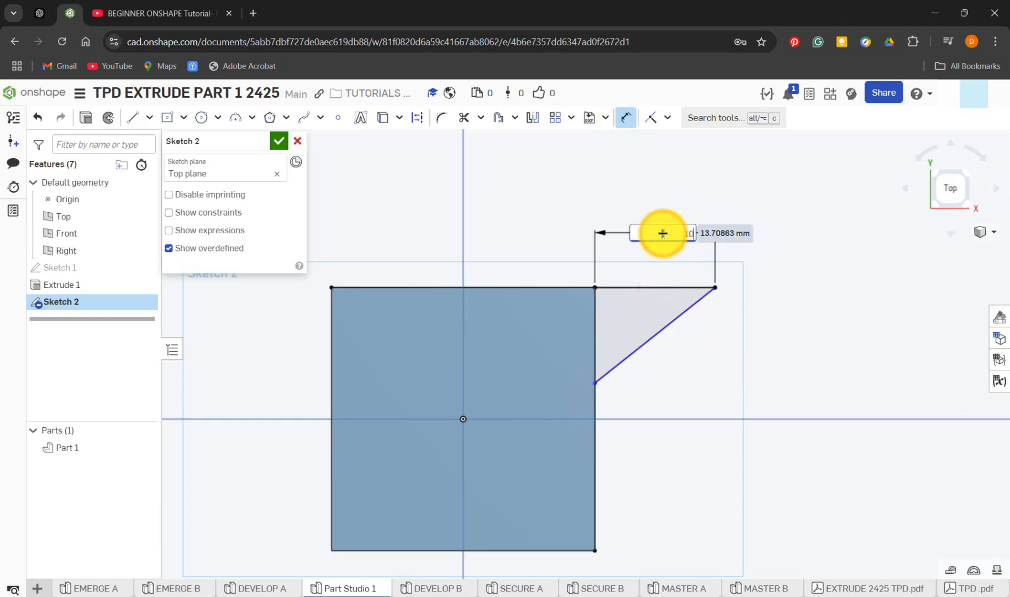
key("Return")
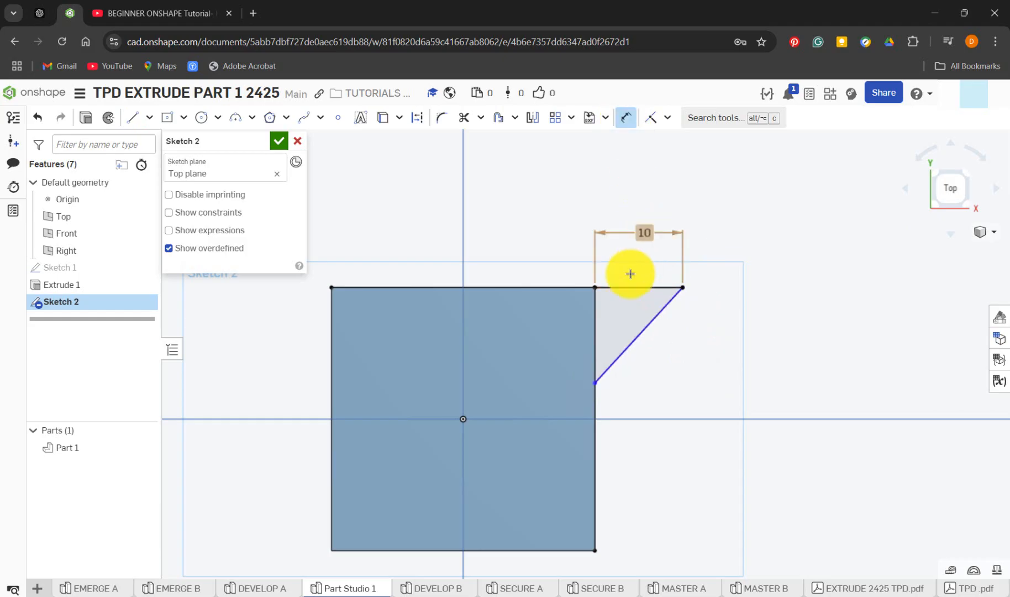
Step: Dimension the triangle's vertical side along the block's right edge to 10 mm and finish the sketch
left_click(594, 316)
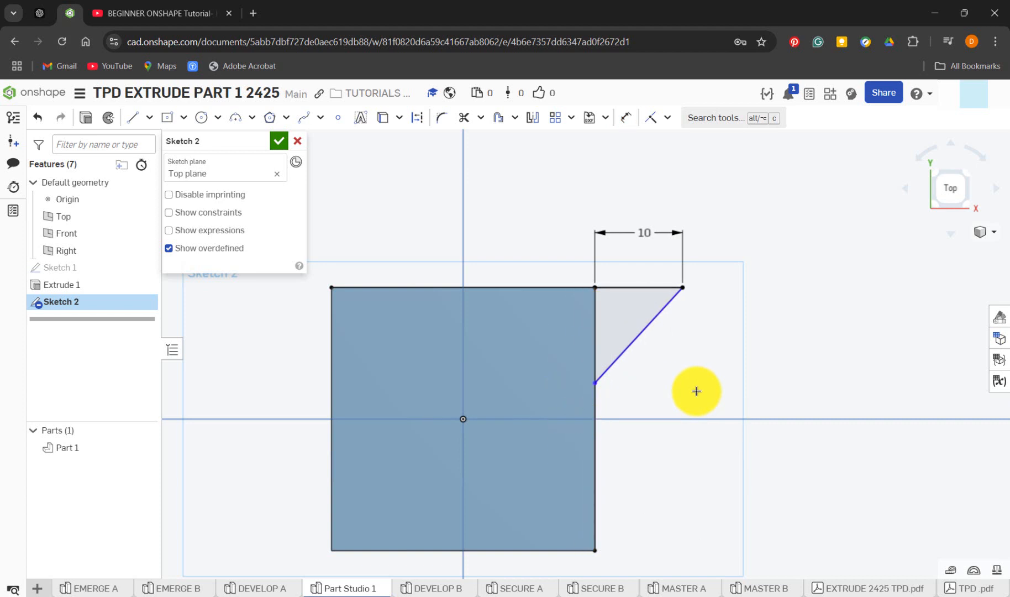
key("d")
left_click(595, 383)
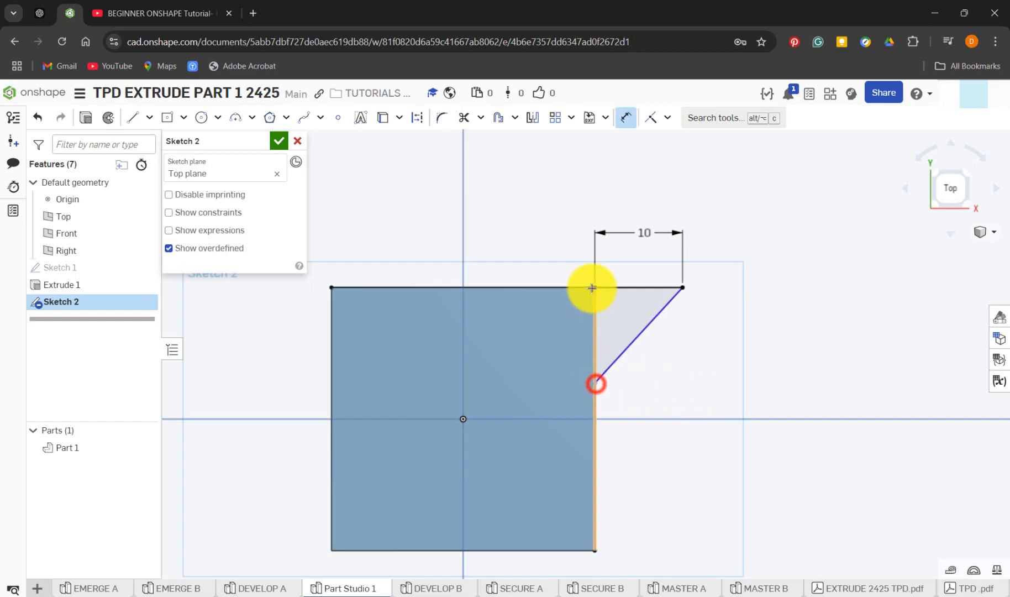
left_click(595, 288)
left_click(716, 341)
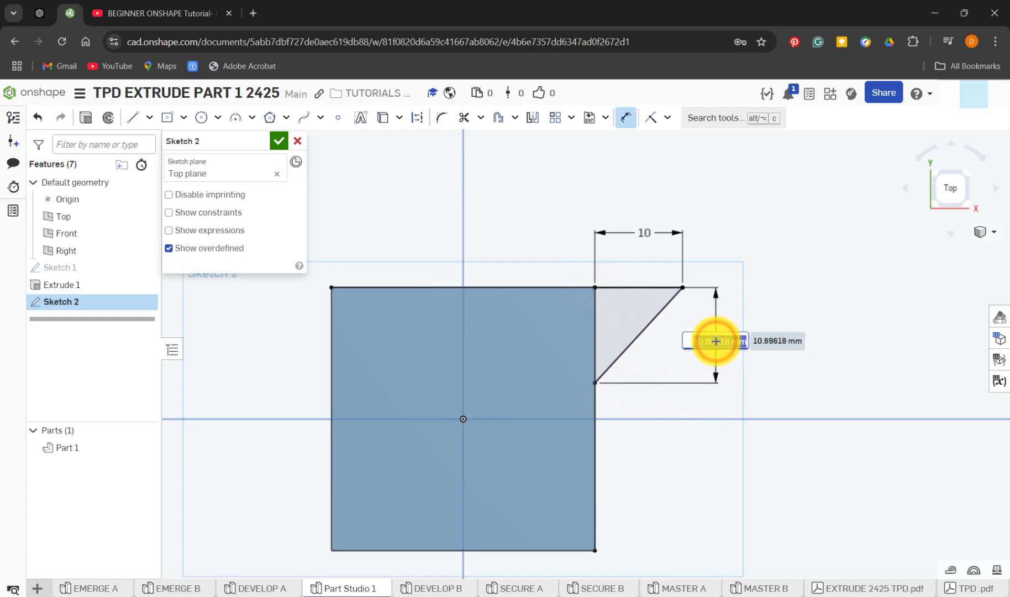
type("10")
key("Return")
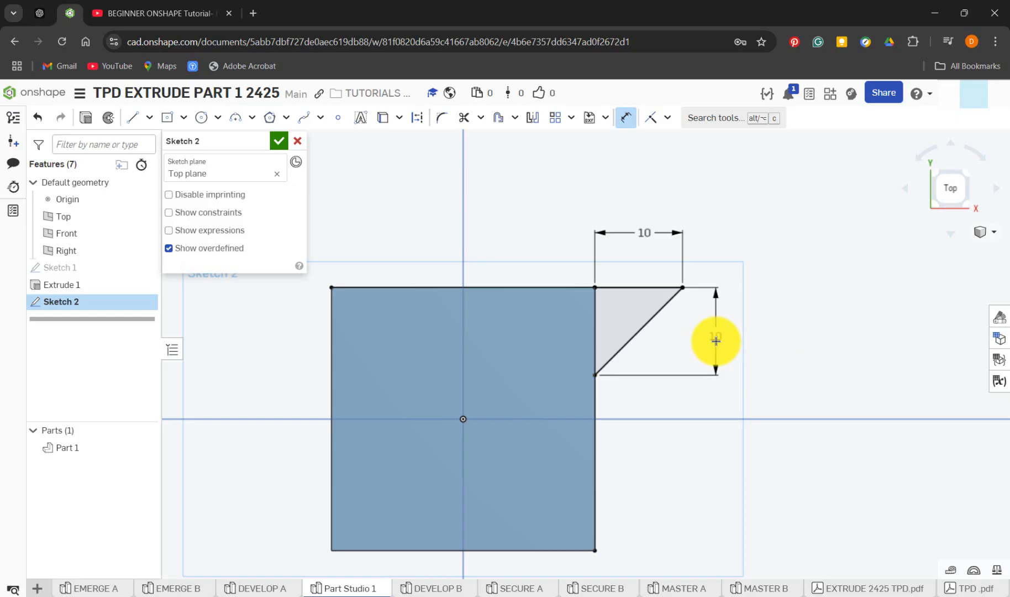
left_click(967, 207)
scroll(636, 362, "down", 3)
scroll(636, 362, "up", 5)
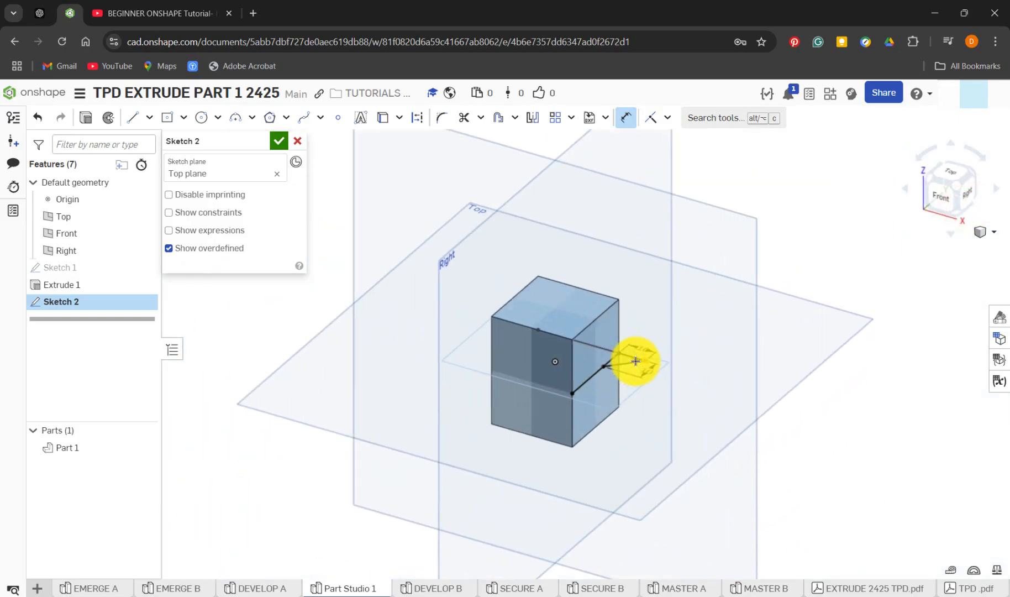
scroll(636, 362, "up", 2)
left_click(280, 140)
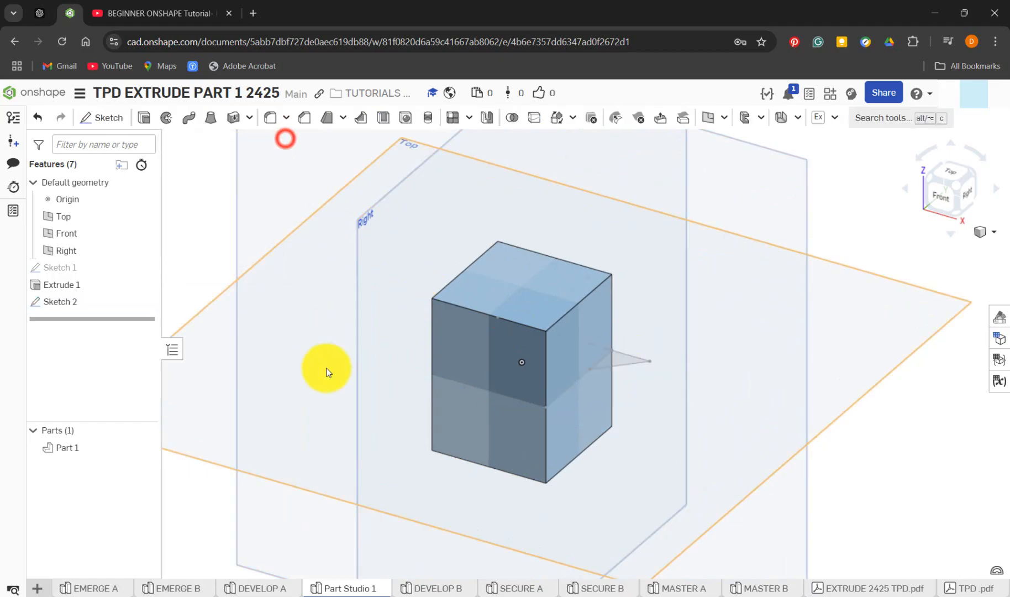
Step: In DEVELOP A, roll the feature history forward past Extrude 2, open that extrude to examine its settings, and close it
left_click(271, 588)
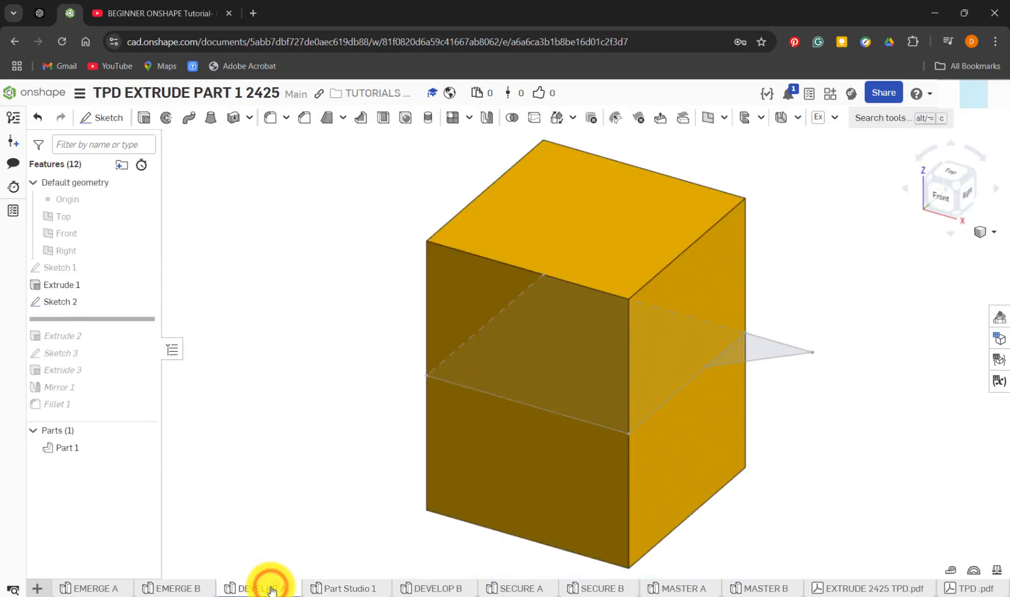
left_click_drag(115, 318, 119, 351)
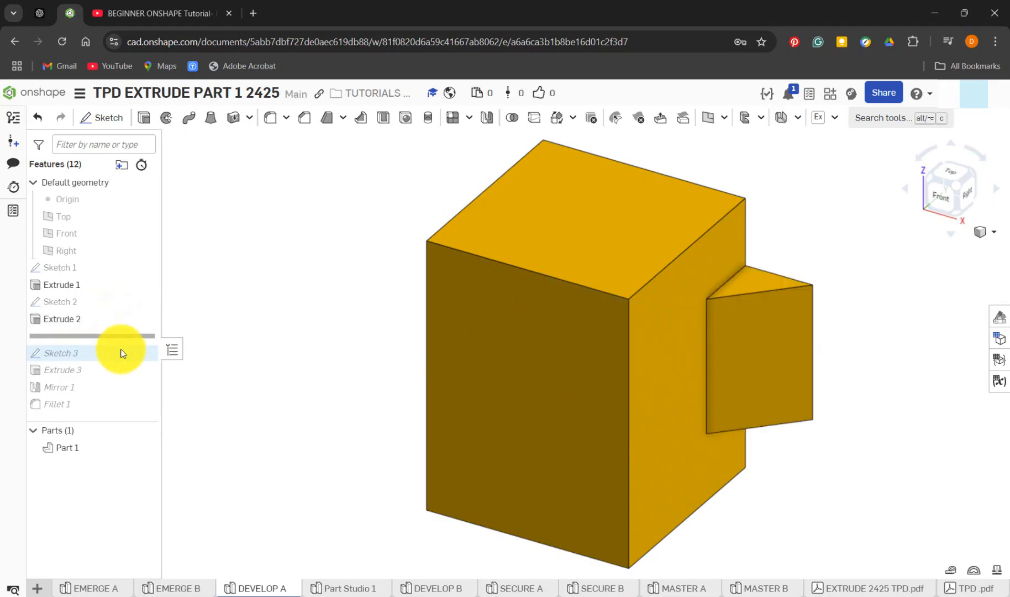
right_click(69, 327)
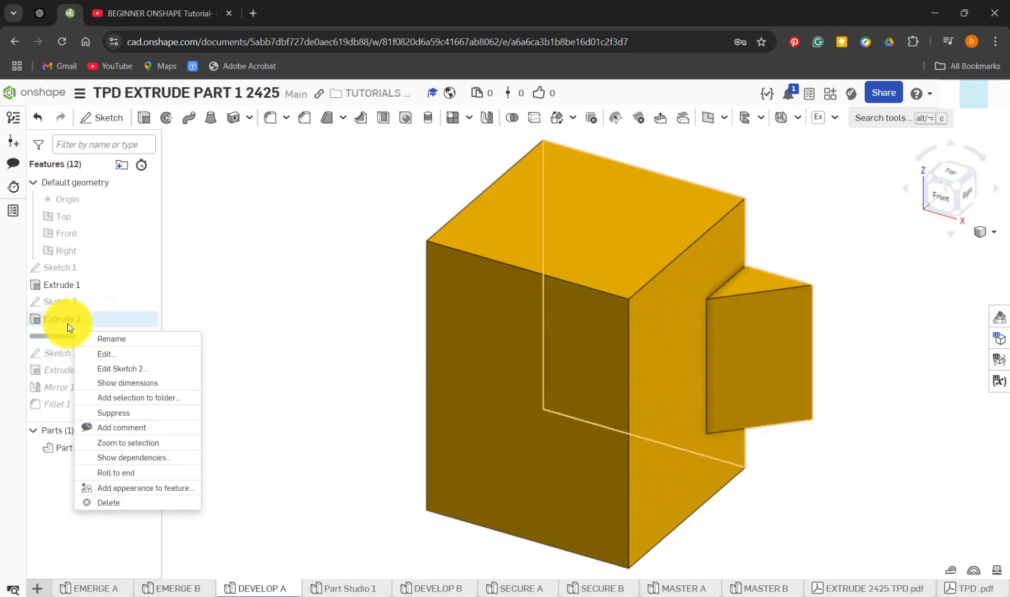
left_click(113, 351)
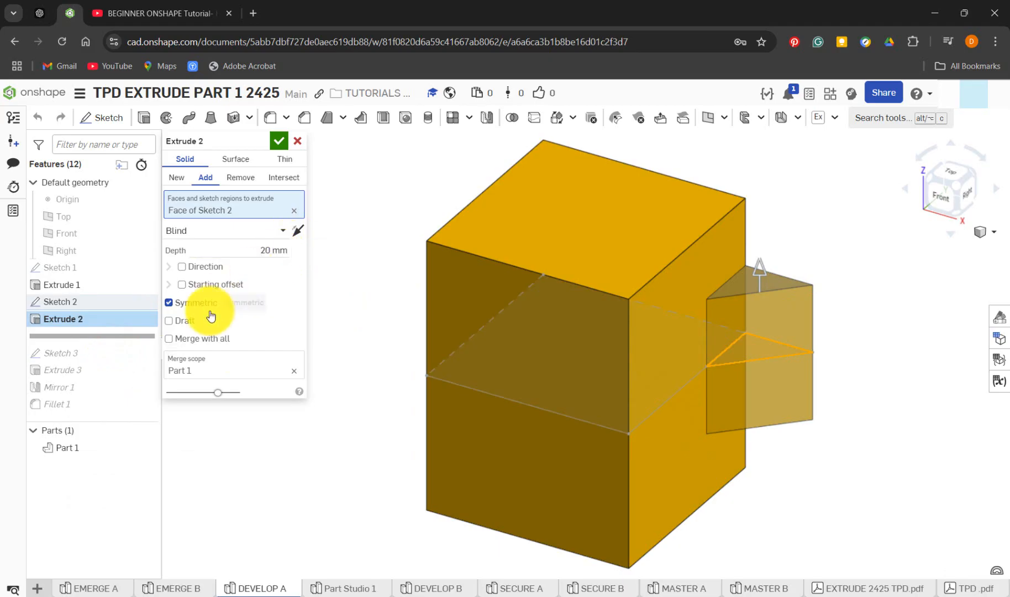
left_click(288, 142)
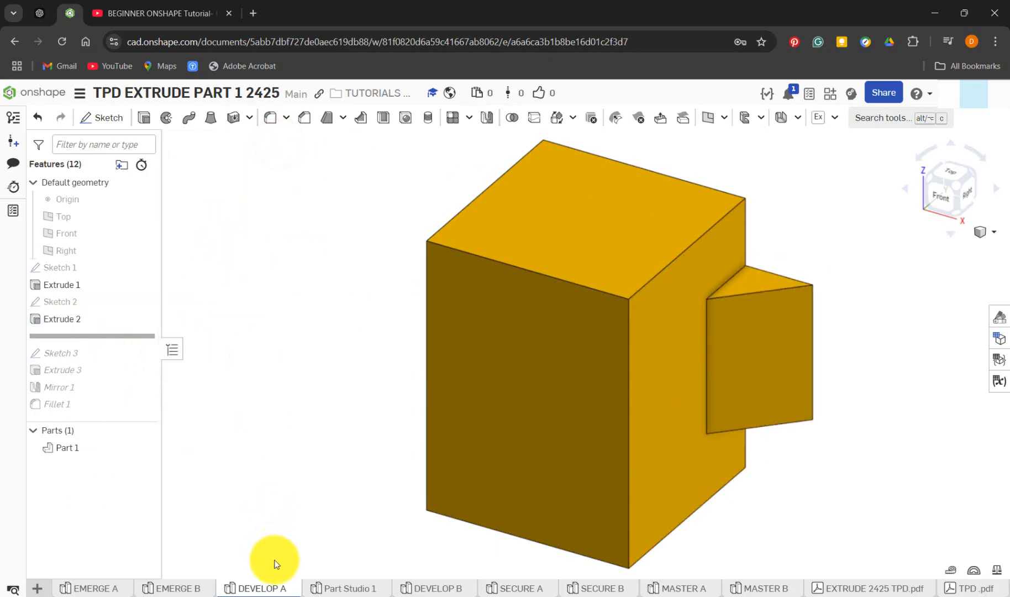
Step: In Part Studio 1, extrude the Sketch 2 triangle symmetrically with a 20 mm depth, adding it to the block
left_click(343, 587)
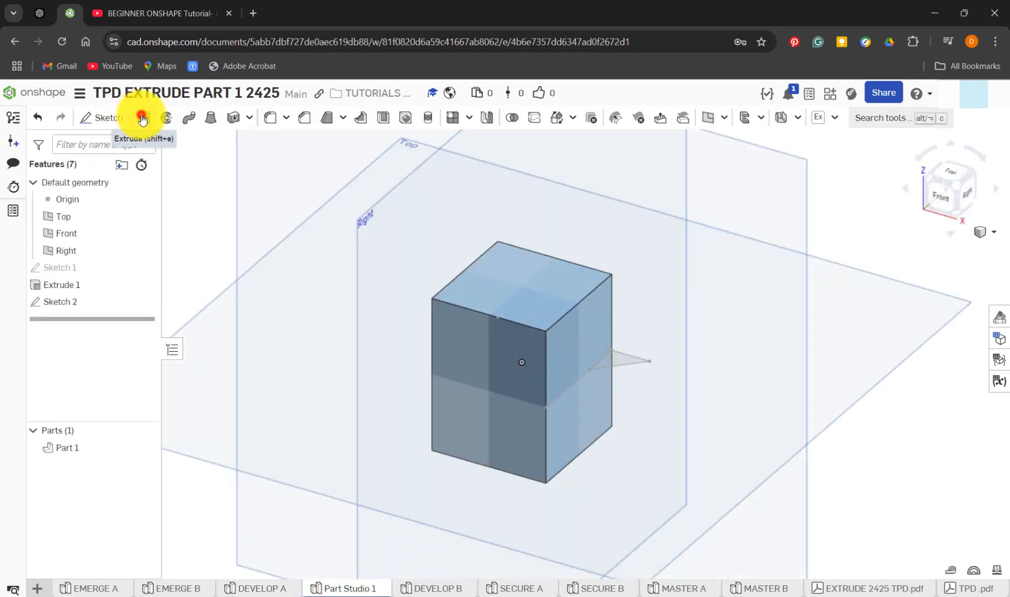
key("shift+e")
left_click(611, 360)
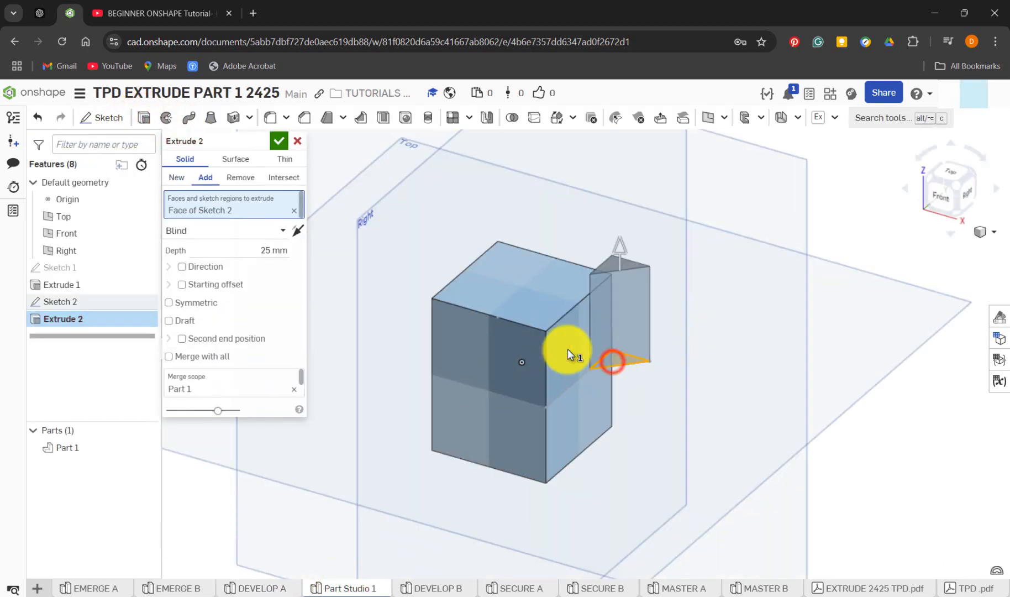
left_click(261, 251)
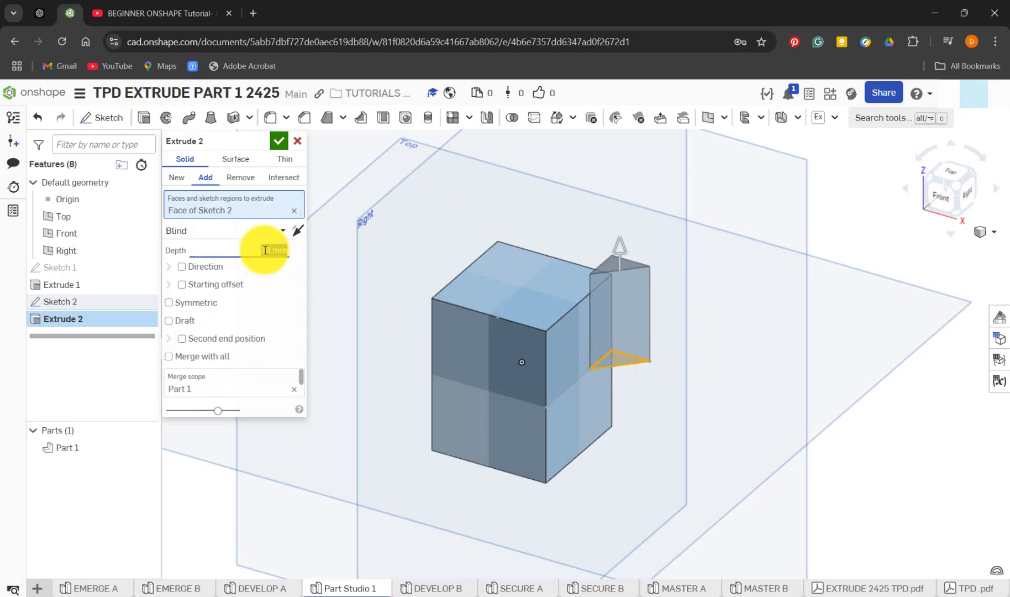
type("20")
key("Return")
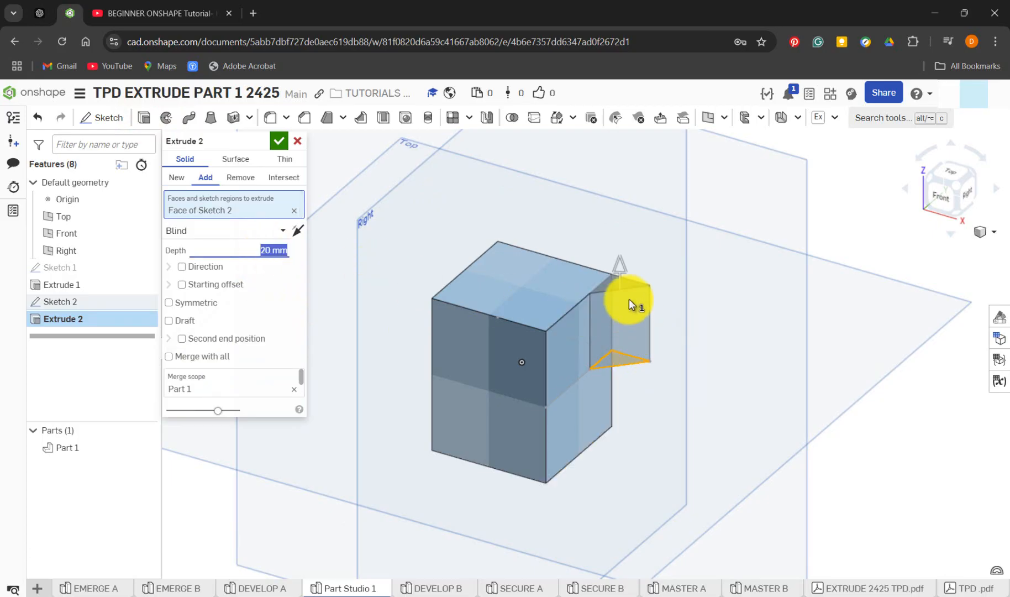
left_click(213, 306)
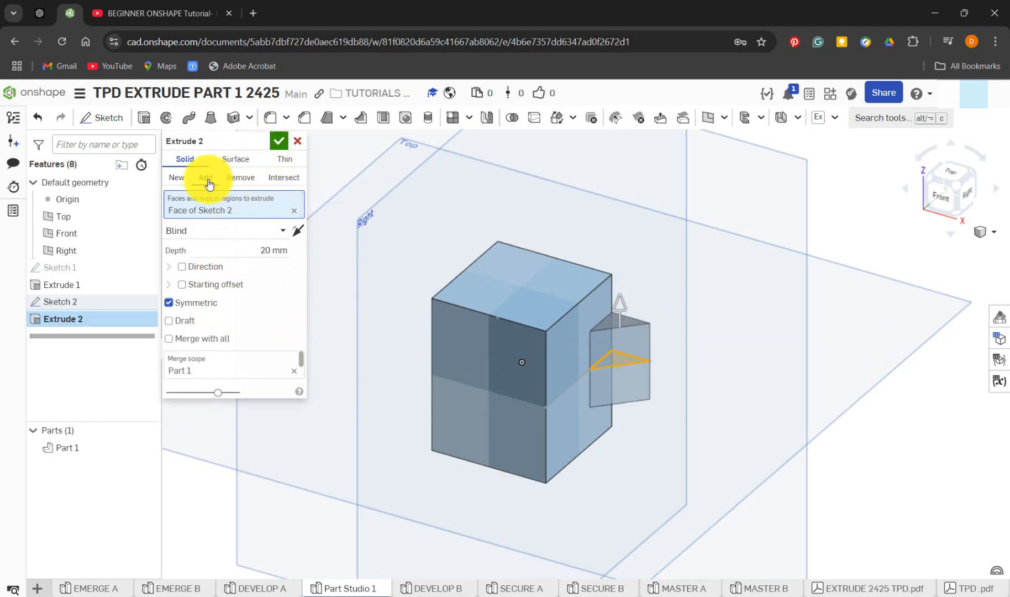
left_click(178, 177)
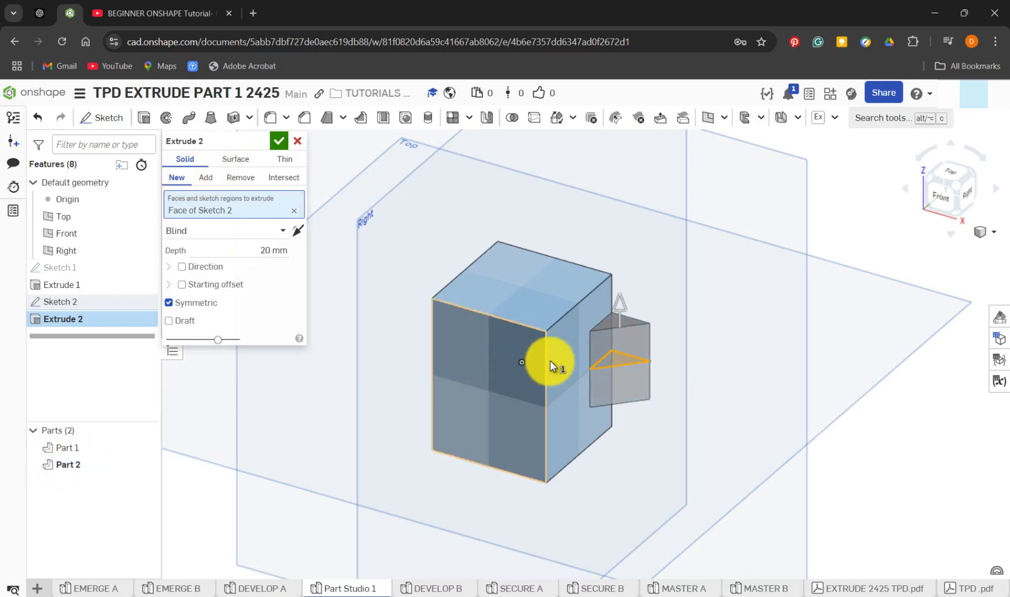
left_click(205, 177)
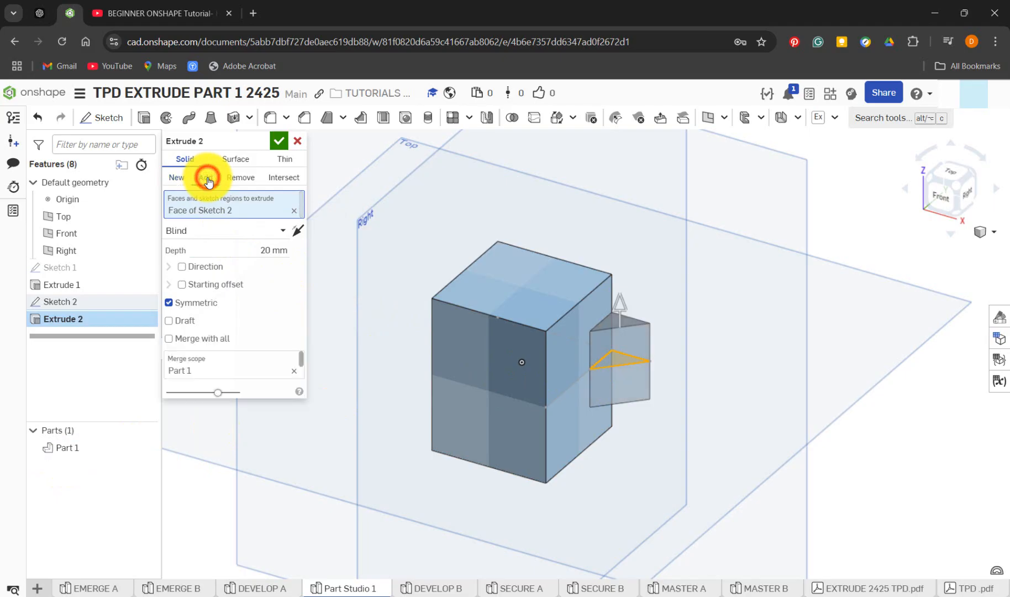
left_click(279, 143)
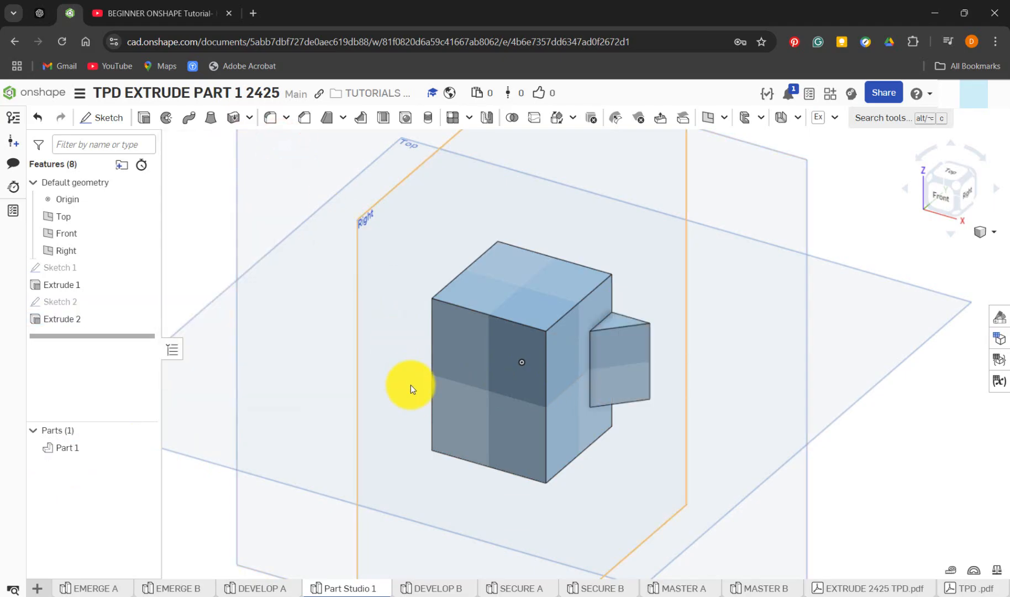
Step: In DEVELOP A, roll the feature history forward past Sketch 3, open that sketch to examine its plane and dimensions, and close it
left_click(274, 585)
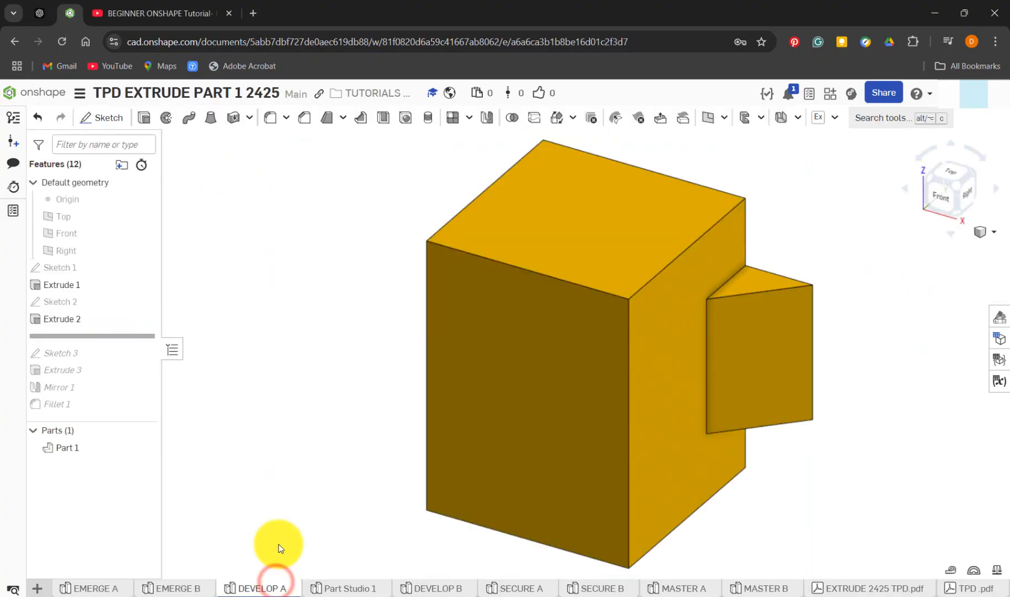
left_click_drag(127, 336, 127, 362)
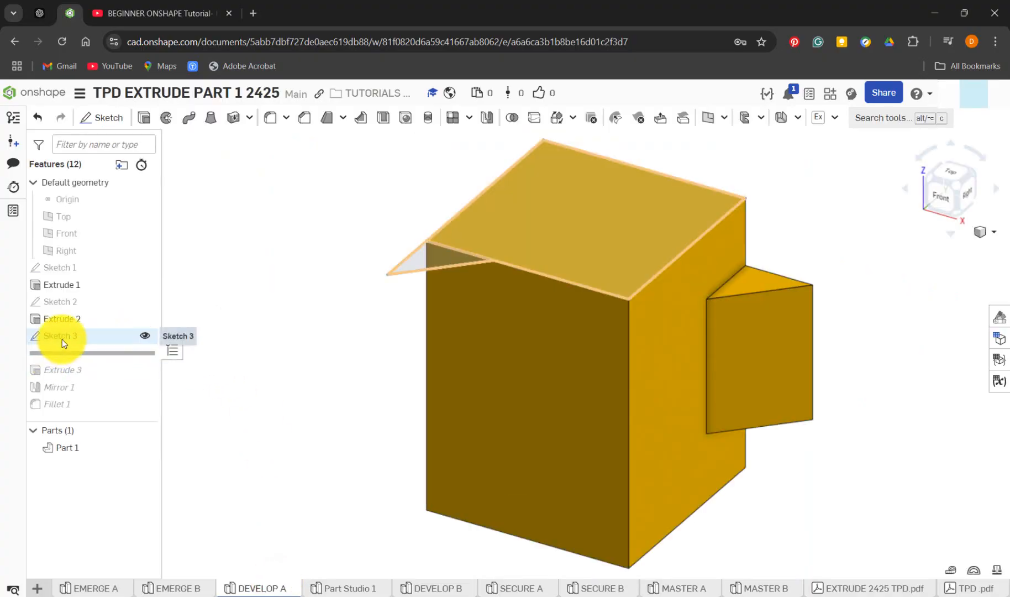
right_click(63, 341)
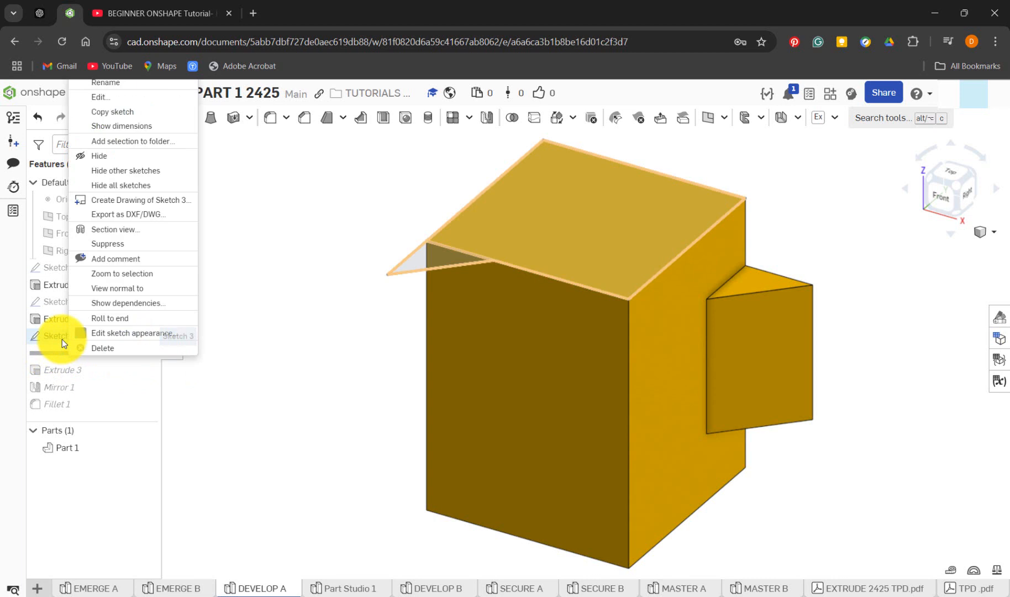
left_click(111, 98)
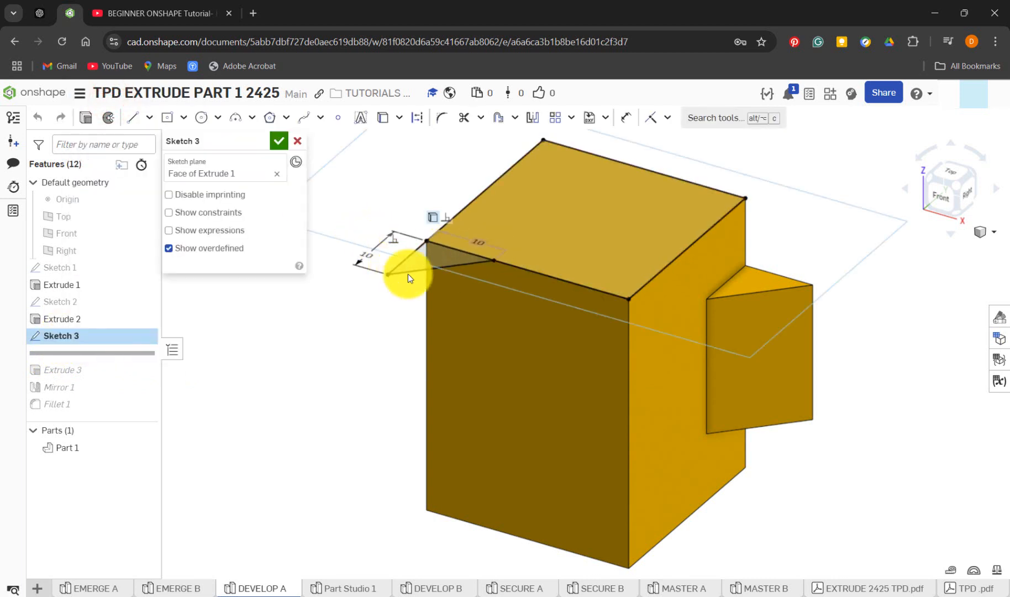
left_click(279, 145)
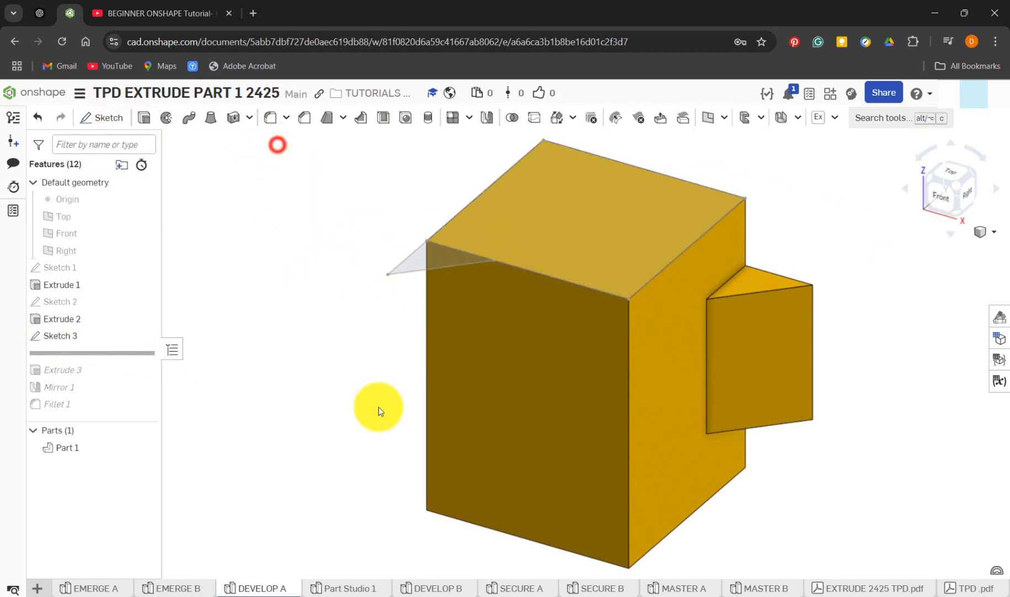
Step: In Part Studio 1, start a sketch on the block's top face, viewed normal to it
left_click(359, 586)
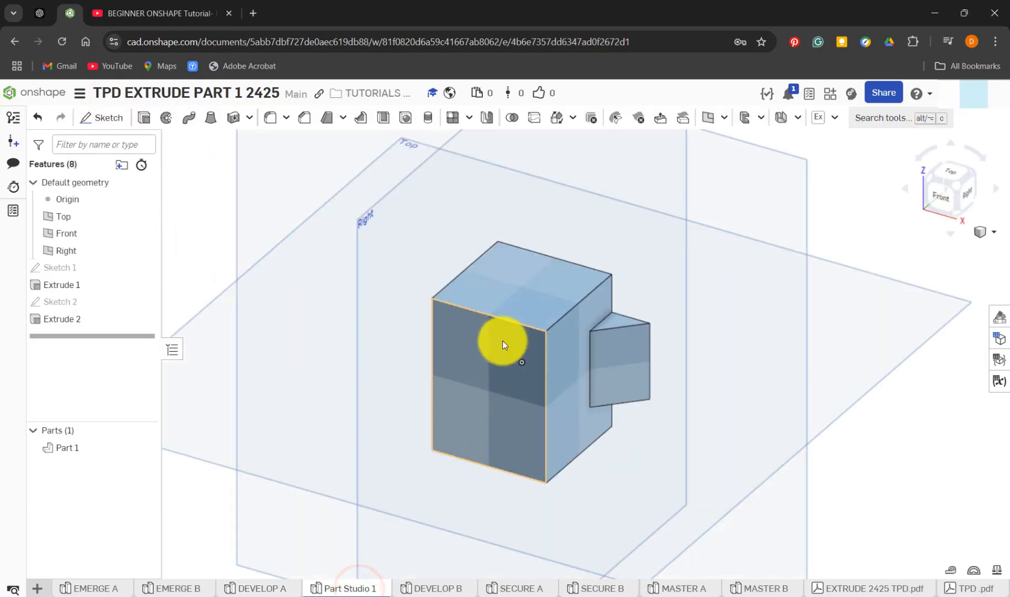
left_click(525, 316)
left_click(108, 119)
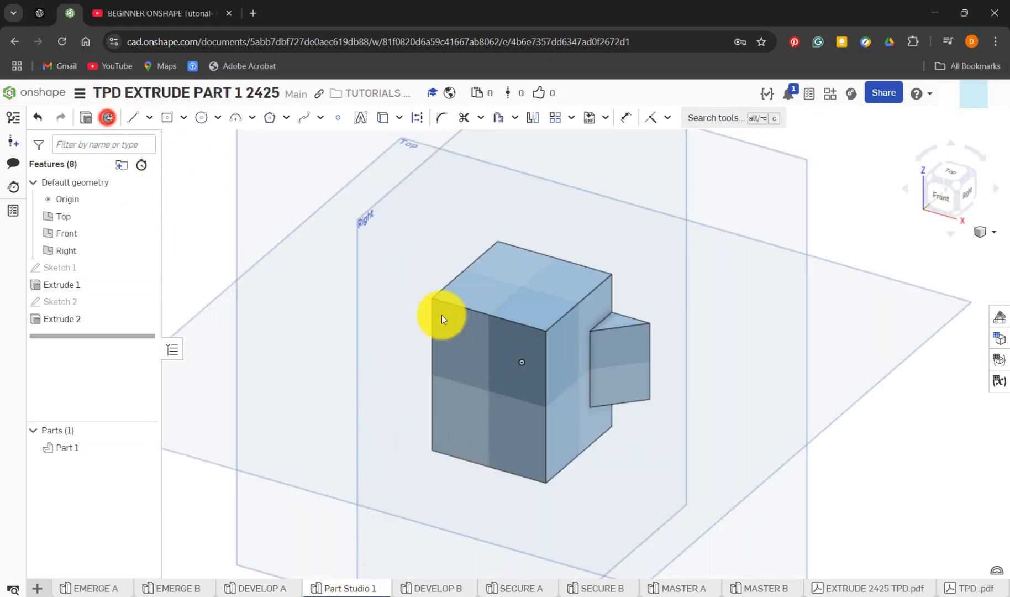
key("n")
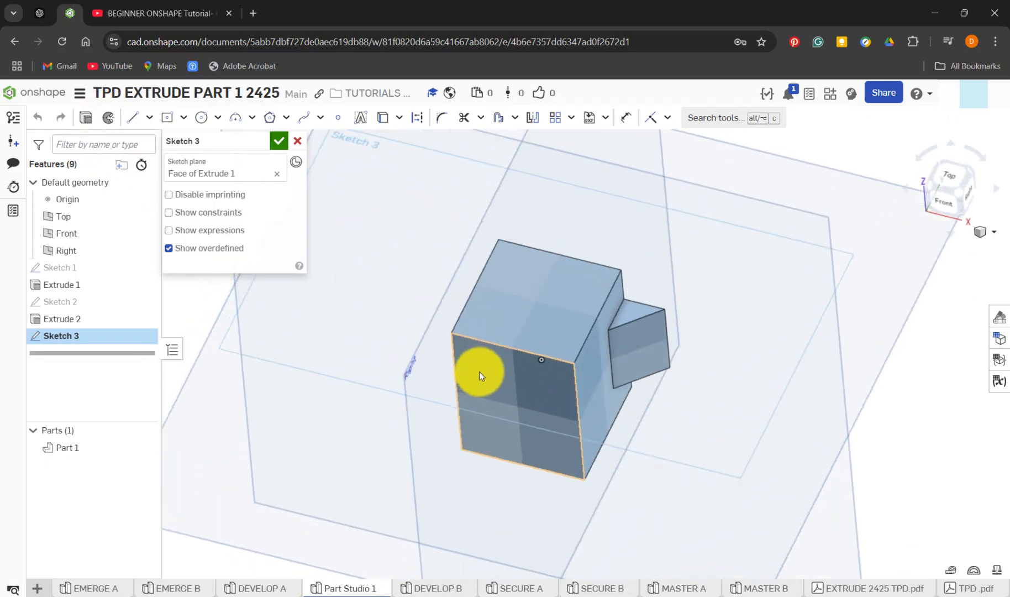
scroll(552, 437, "up", 5)
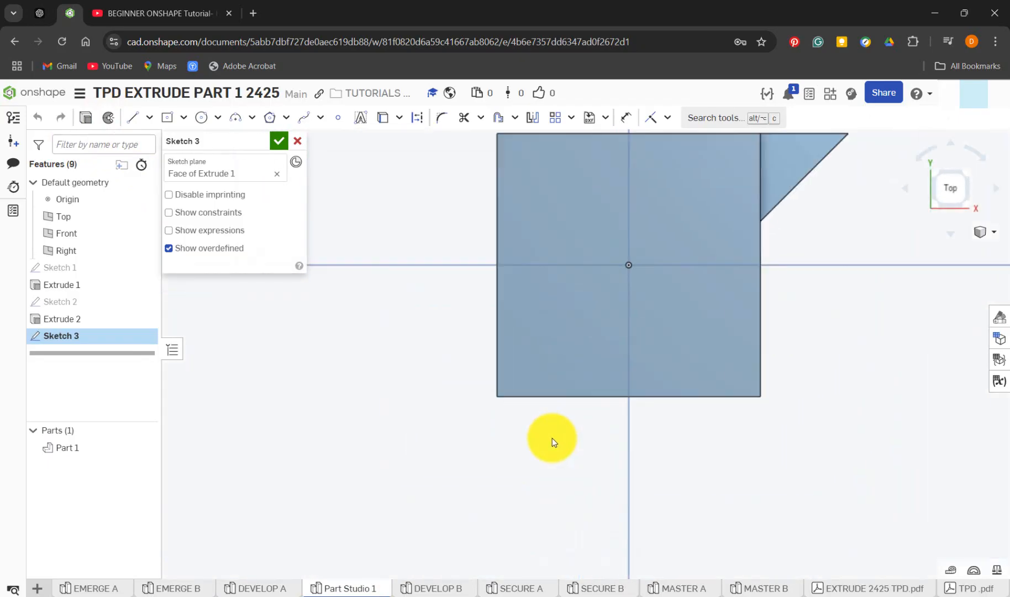
Step: Sketch a triangle from the block's lower-left corner, about 10.7 mm straight outward, diagonally to the lower edge, and about 9.9 mm back along it
key("l")
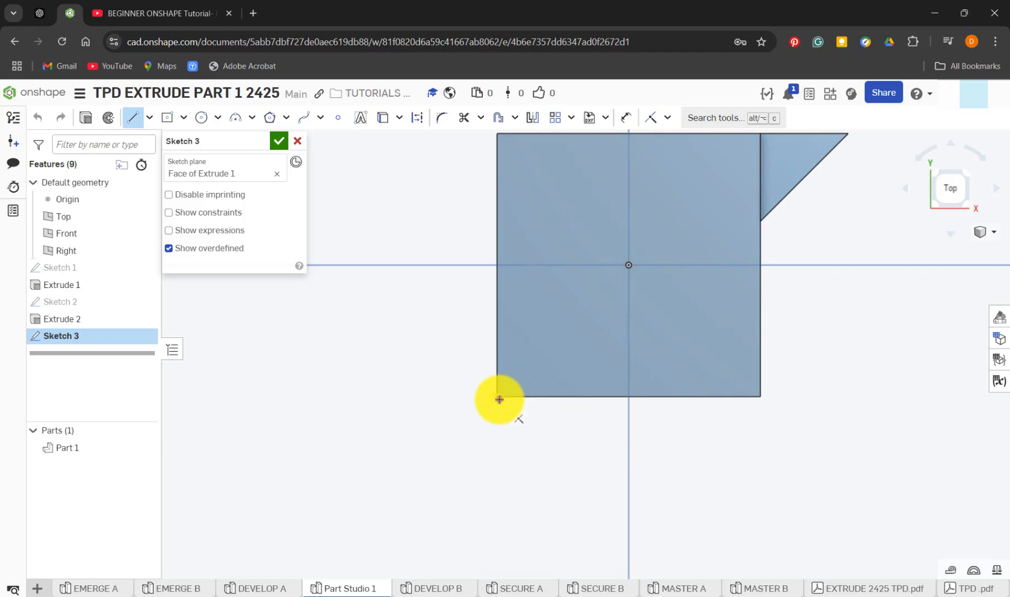
left_click(500, 399)
left_click(499, 491)
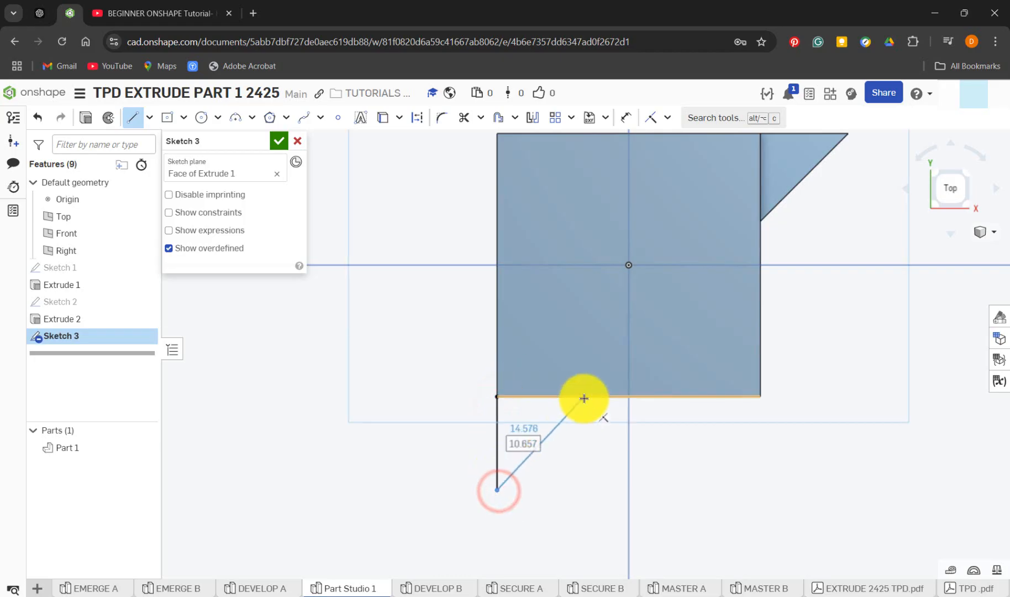
left_click(584, 397)
left_click(499, 397)
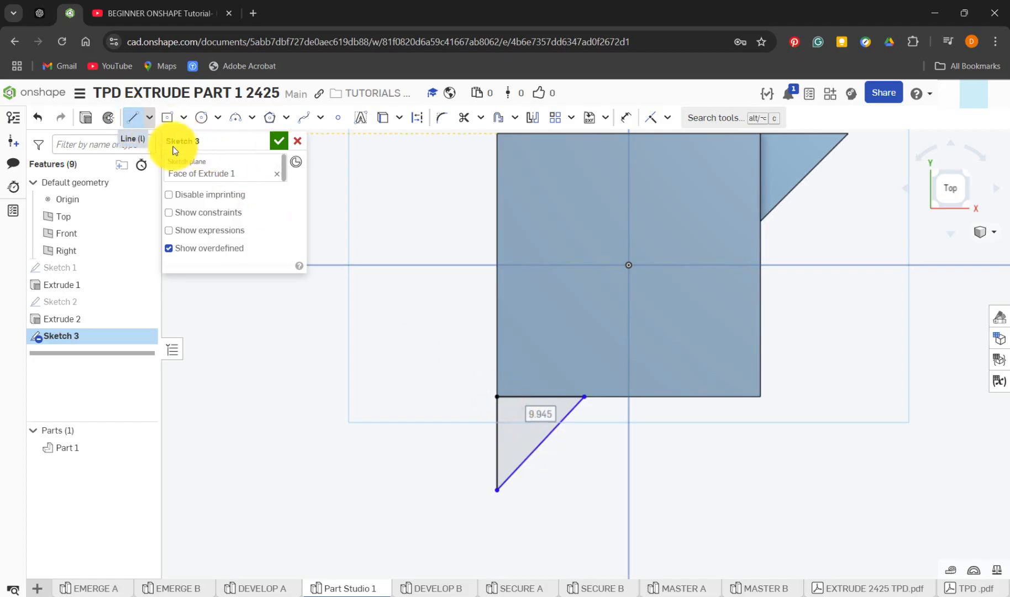
Step: Dimension the triangle's vertical and horizontal sides to 10 mm each and return to the isometric view
key("d")
left_click(498, 440)
left_click(472, 441)
type("10")
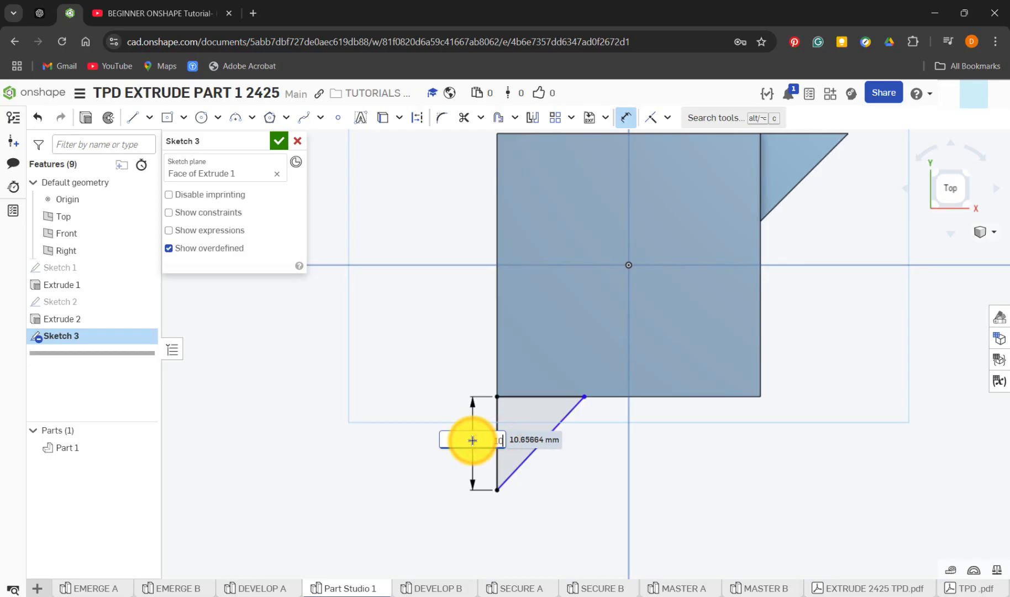
key("Return")
left_click(548, 396)
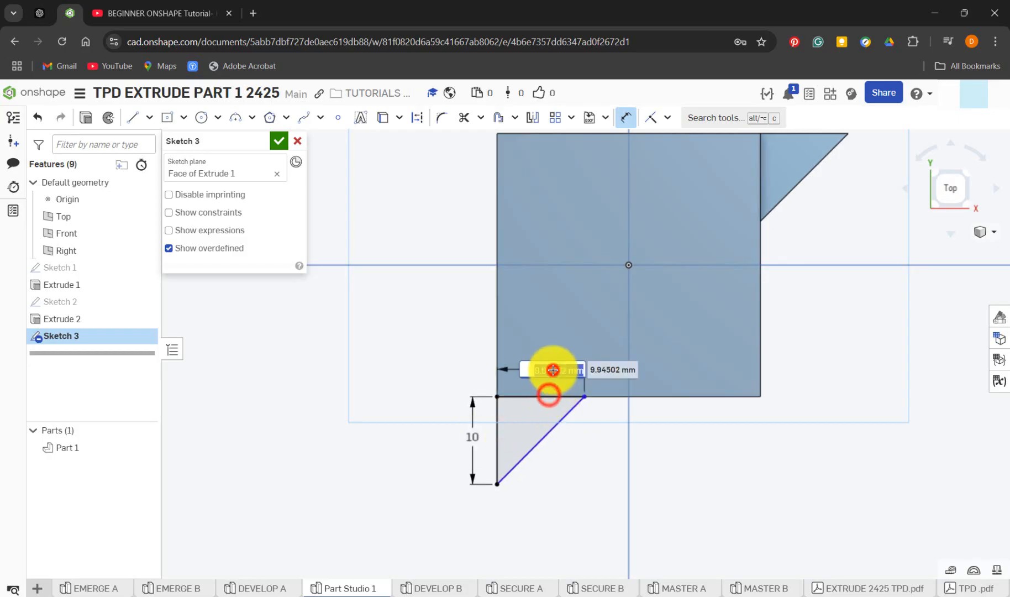
left_click(553, 369)
type("10")
key("Return")
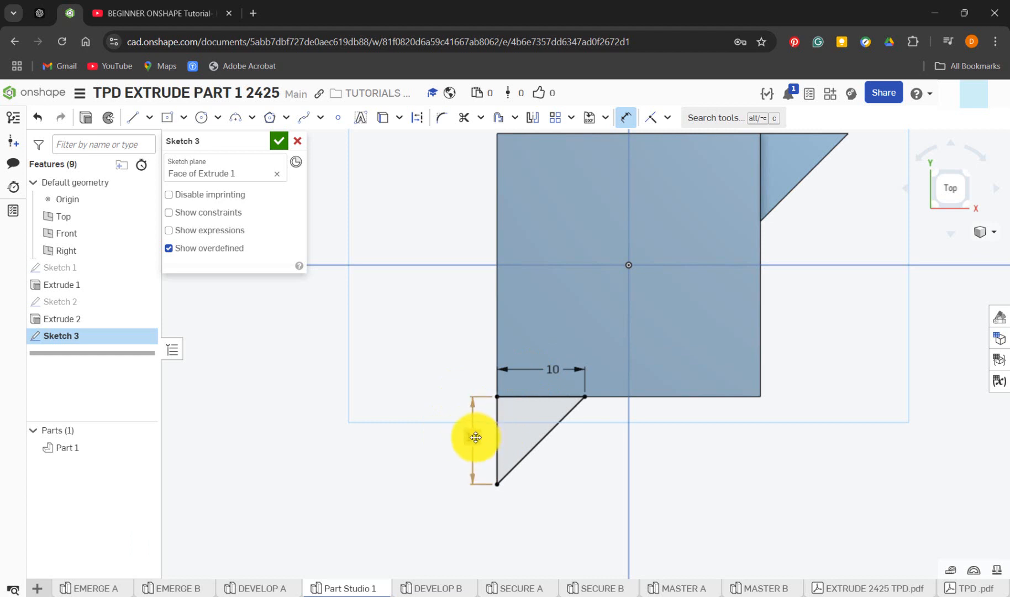
left_click(973, 206)
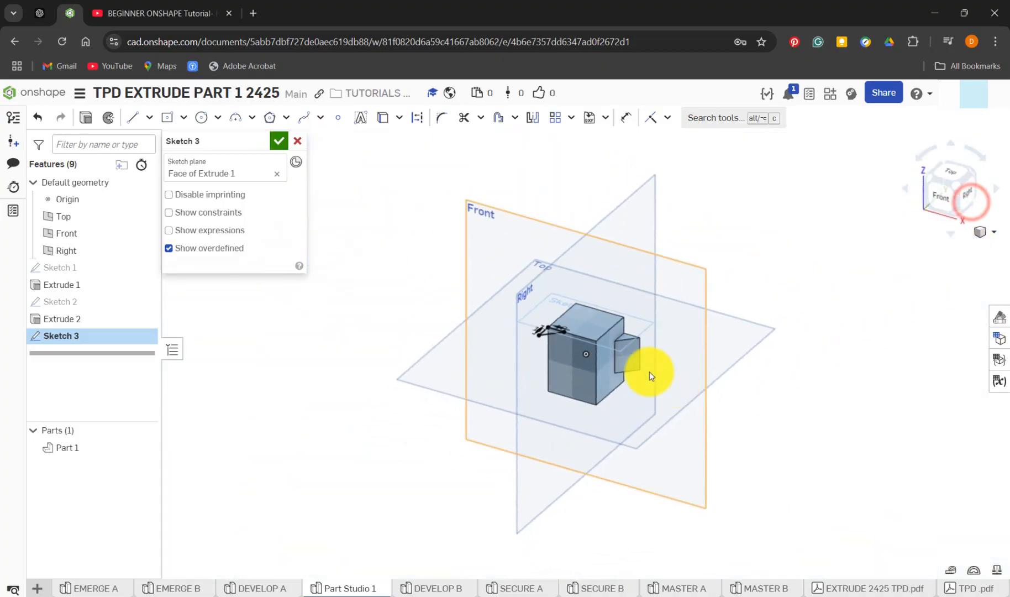
Step: In DEVELOP A, roll the feature history forward past Extrude 3 and measure the triangular lug's short vertical edge
left_click(281, 589)
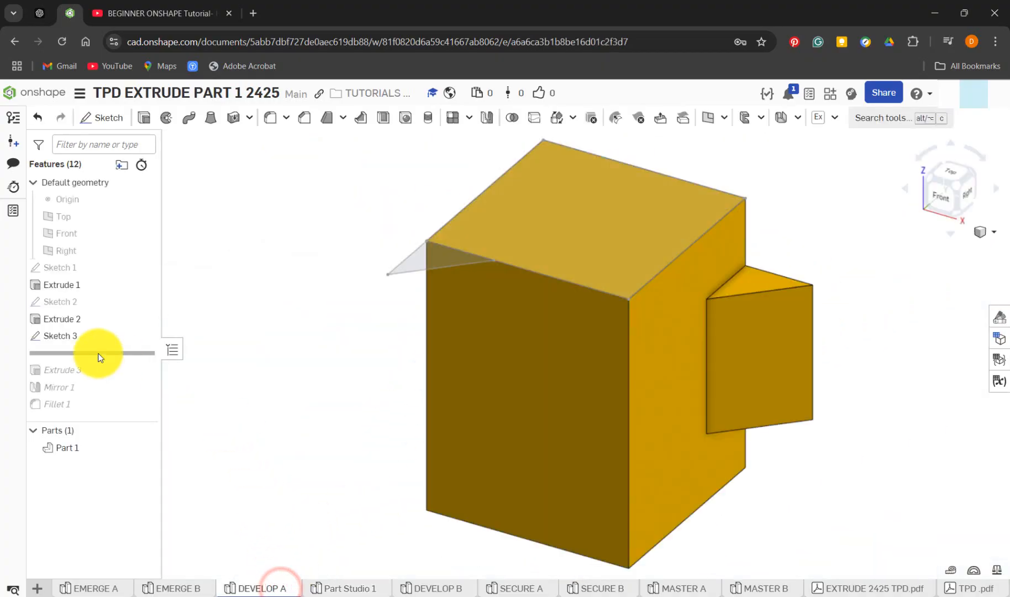
left_click_drag(101, 354, 113, 383)
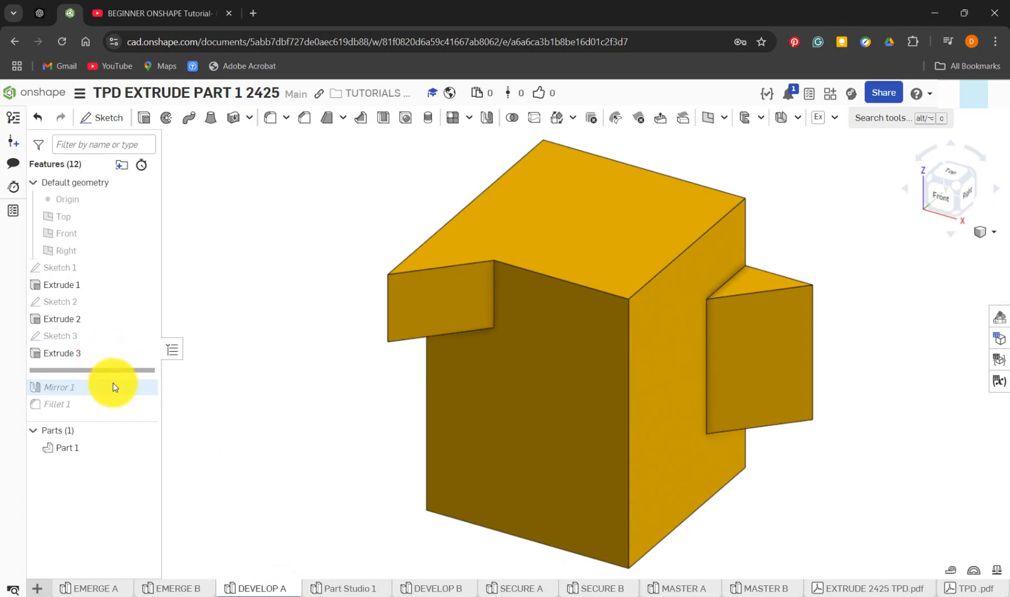
left_click(386, 327)
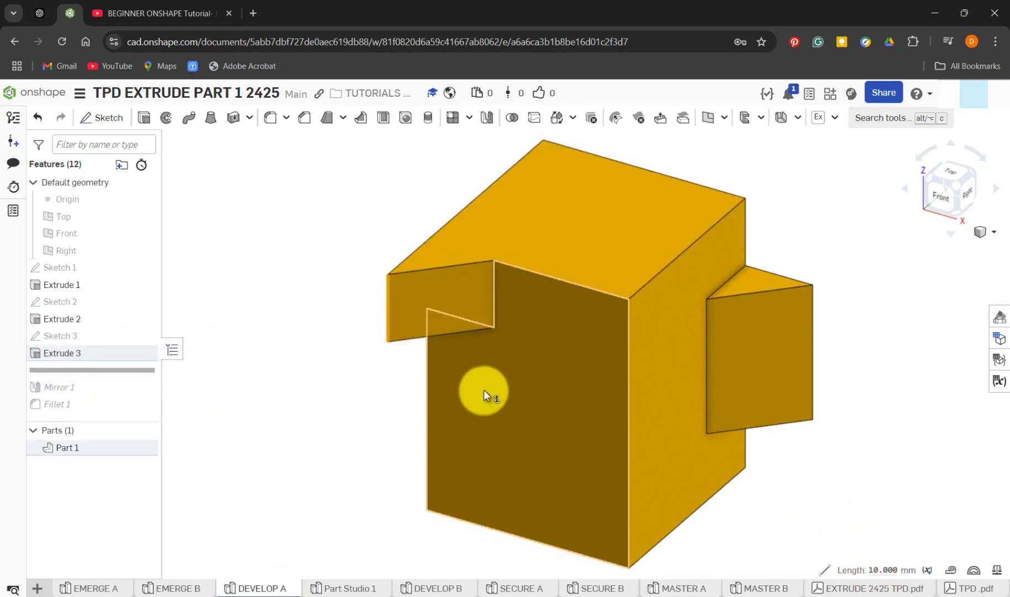
Step: In Part Studio 1, finish the sketch and extrude its triangle 10 mm downward, adding it to Part 1
left_click(337, 589)
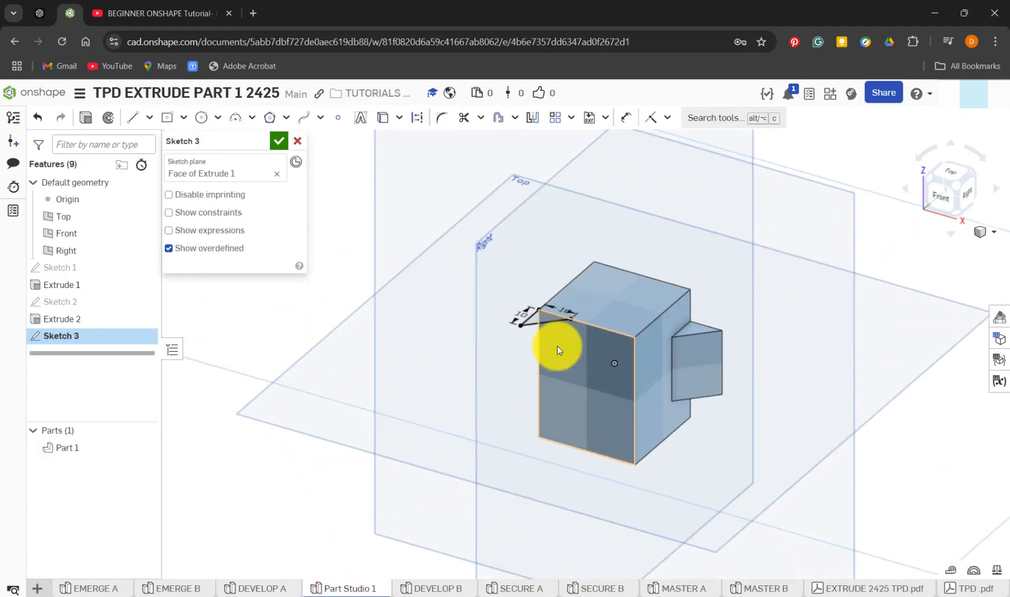
scroll(557, 346, "up", 3)
key("Return")
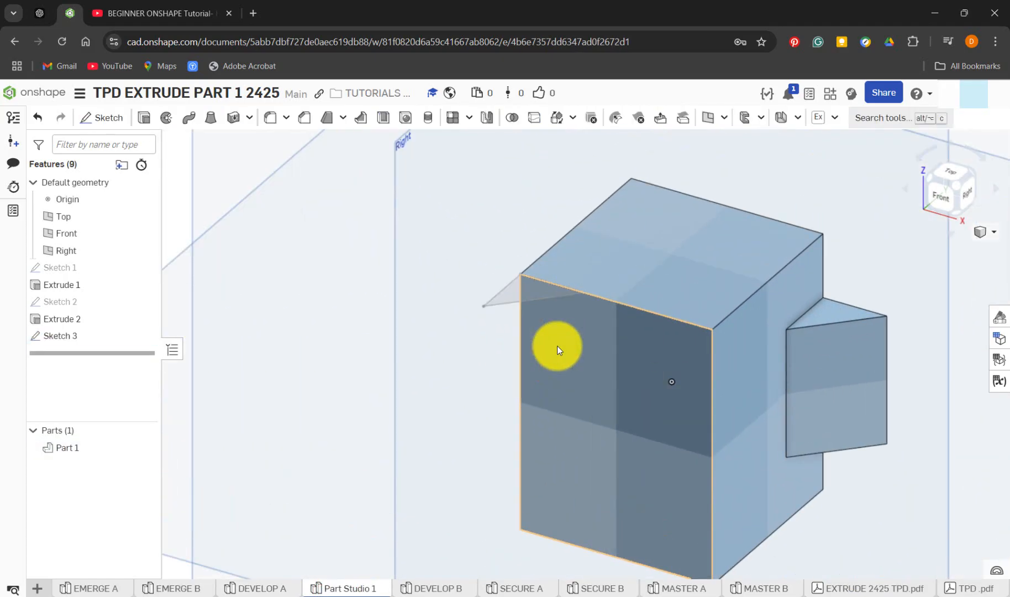
key("shift+e")
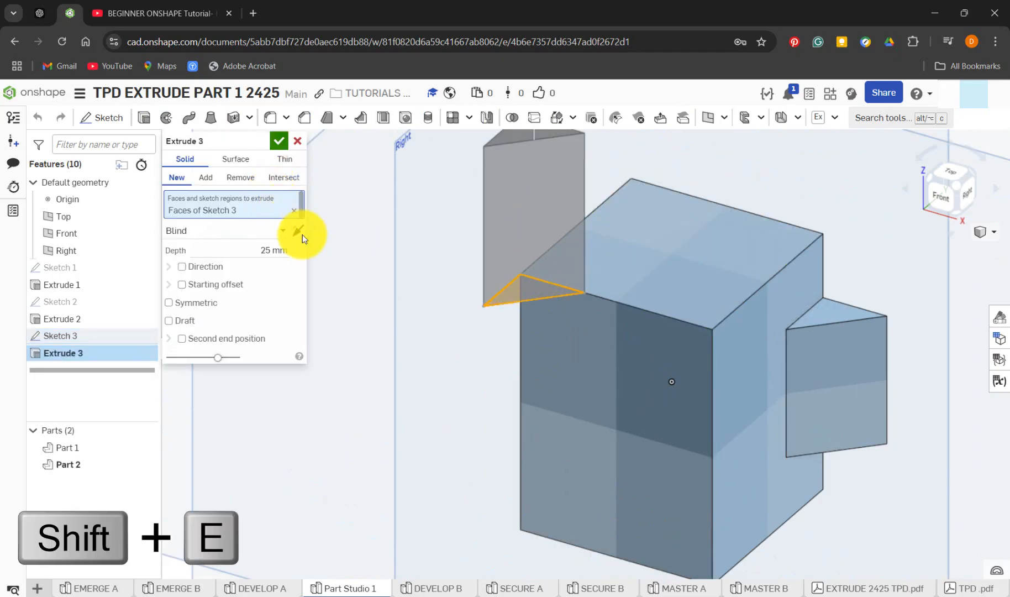
left_click(267, 250)
key("BackSpace")
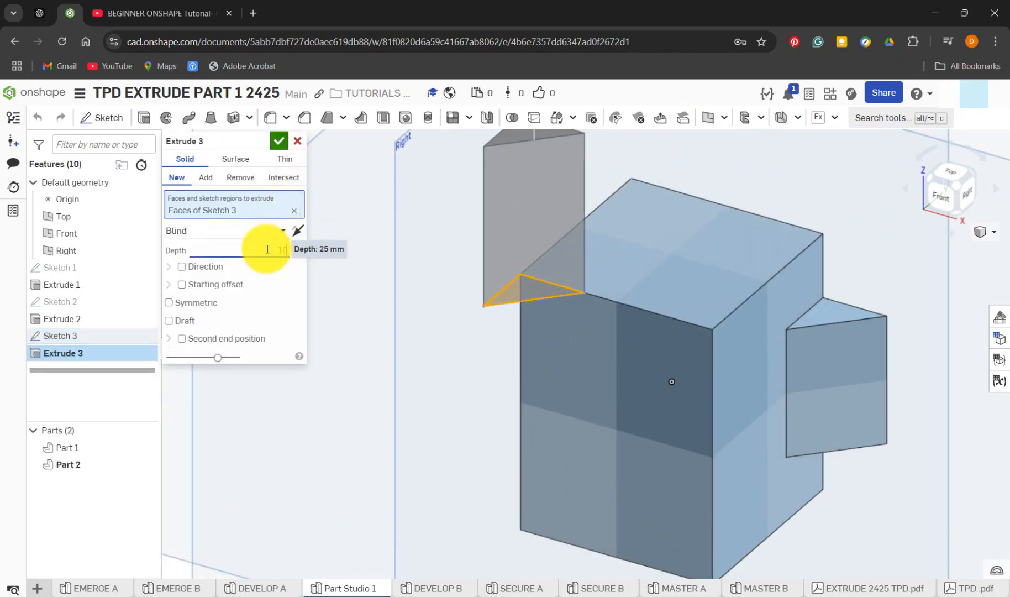
type("10")
key("Return")
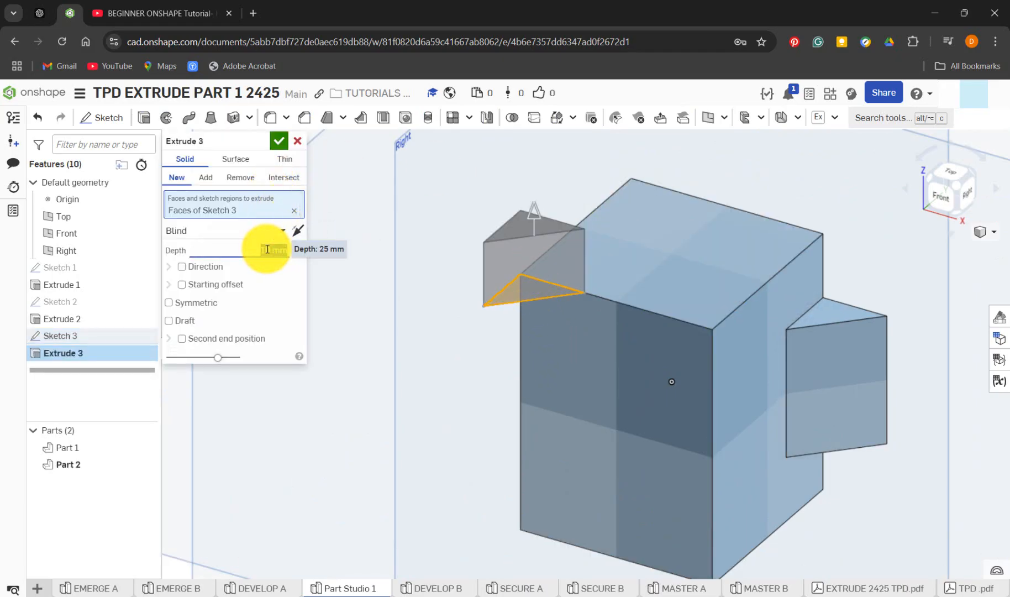
left_click(300, 233)
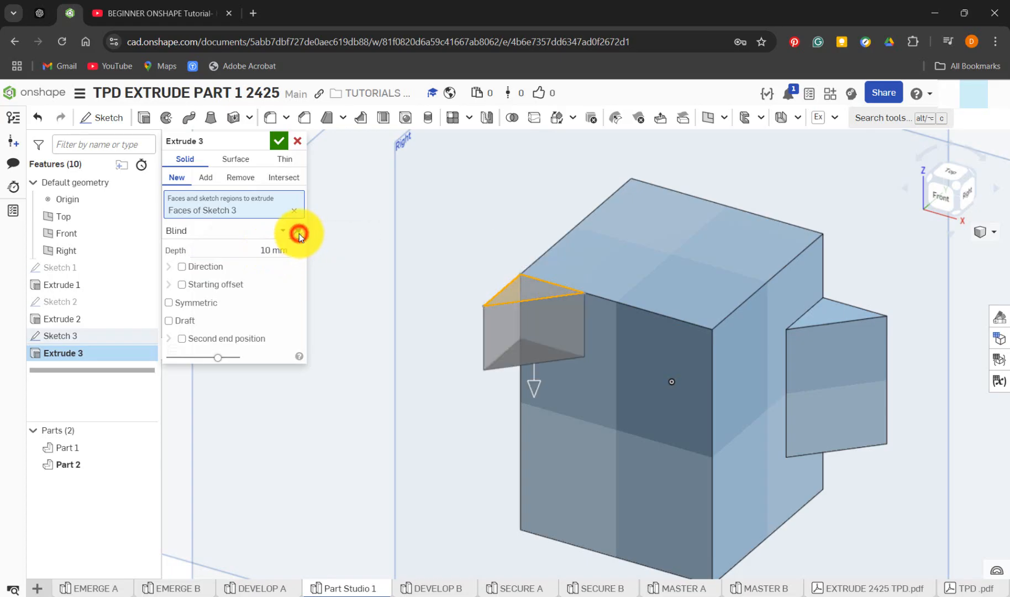
left_click(212, 183)
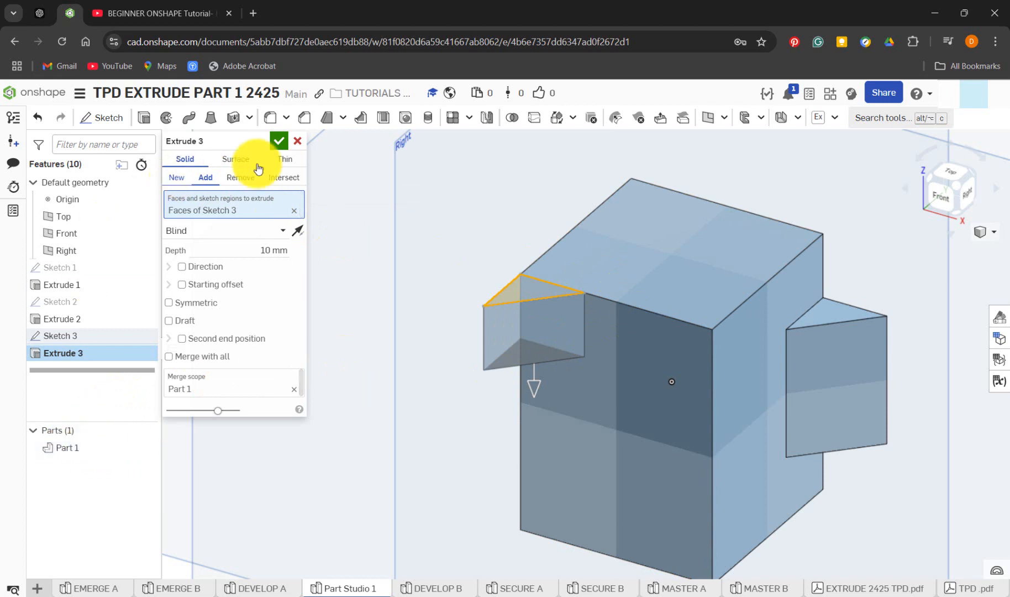
left_click(276, 142)
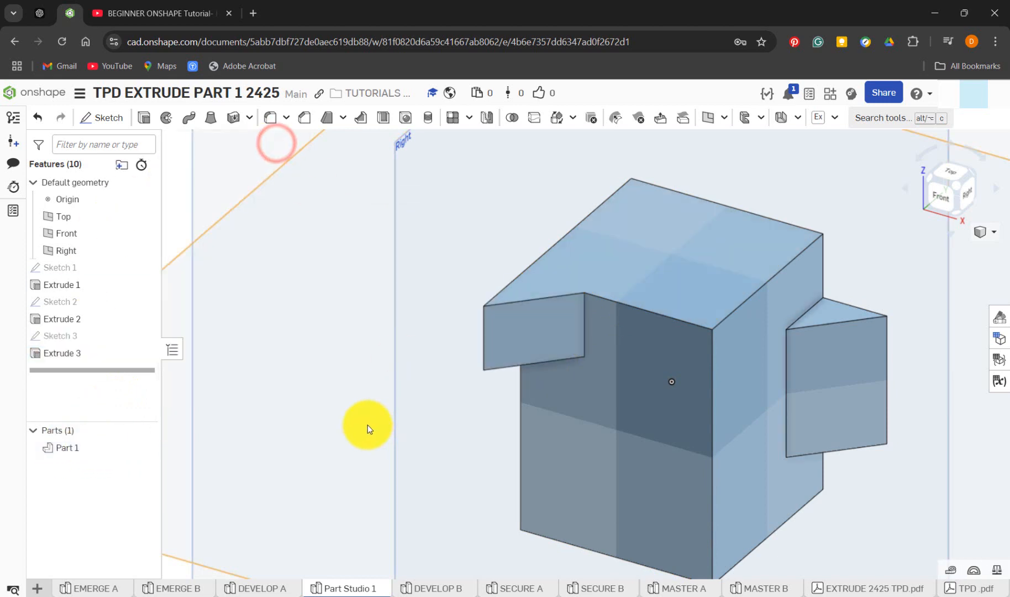
scroll(368, 424, "down", 3)
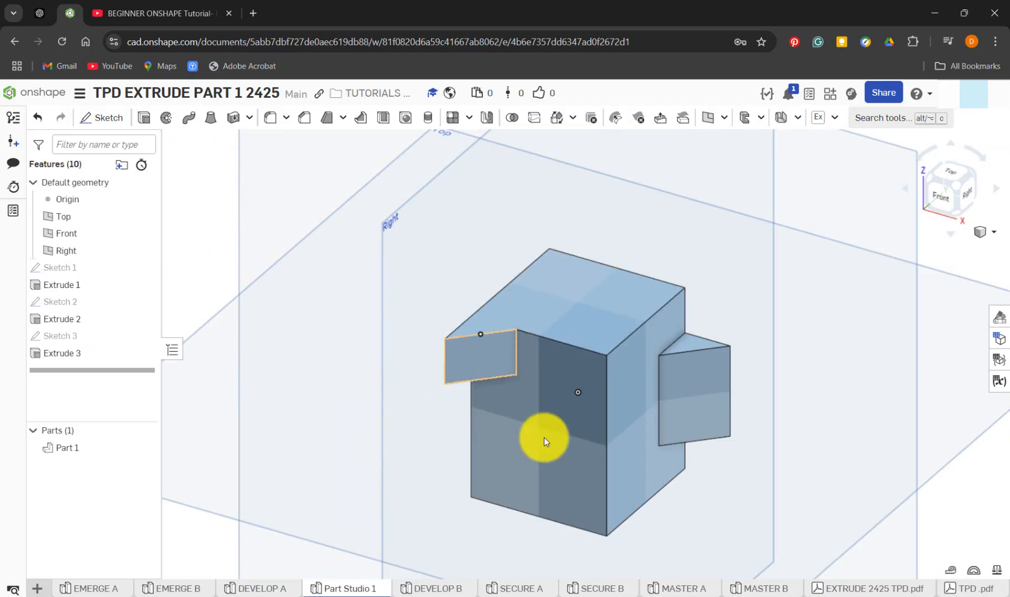
Step: In DEVELOP A, roll the feature history forward past Mirror 1 to examine the mirrored lug
left_click(267, 588)
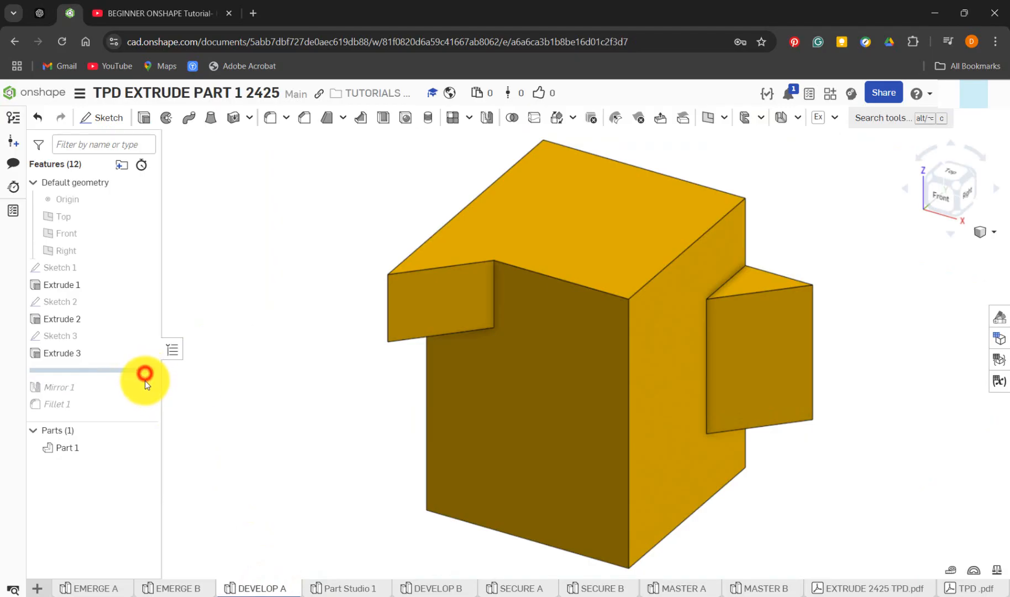
left_click_drag(145, 374, 264, 400)
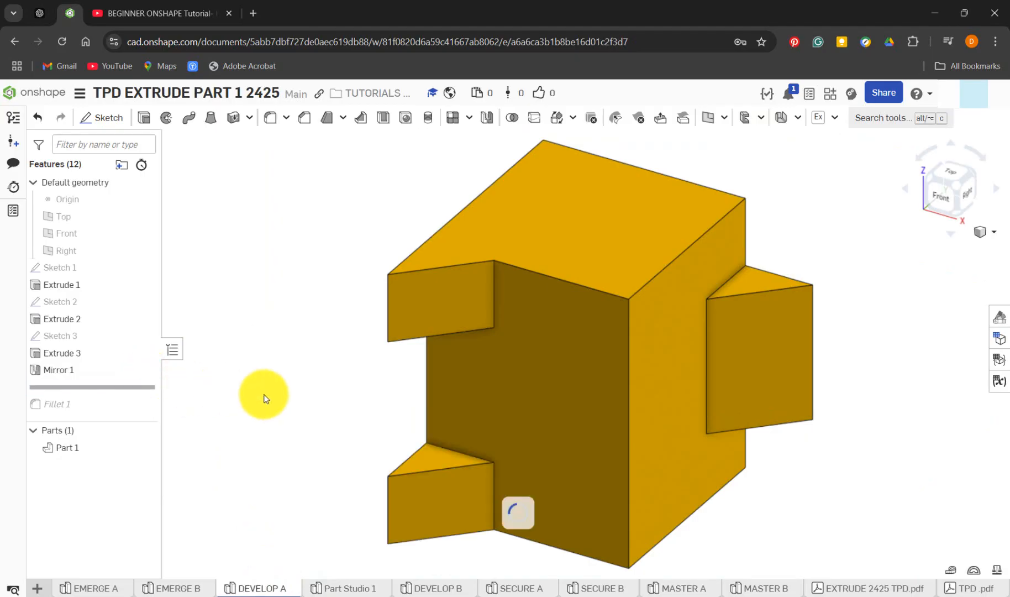
Step: In Part Studio 1, create a feature mirror of Extrude 3 about the Top plane with Reapply features enabled
left_click(337, 587)
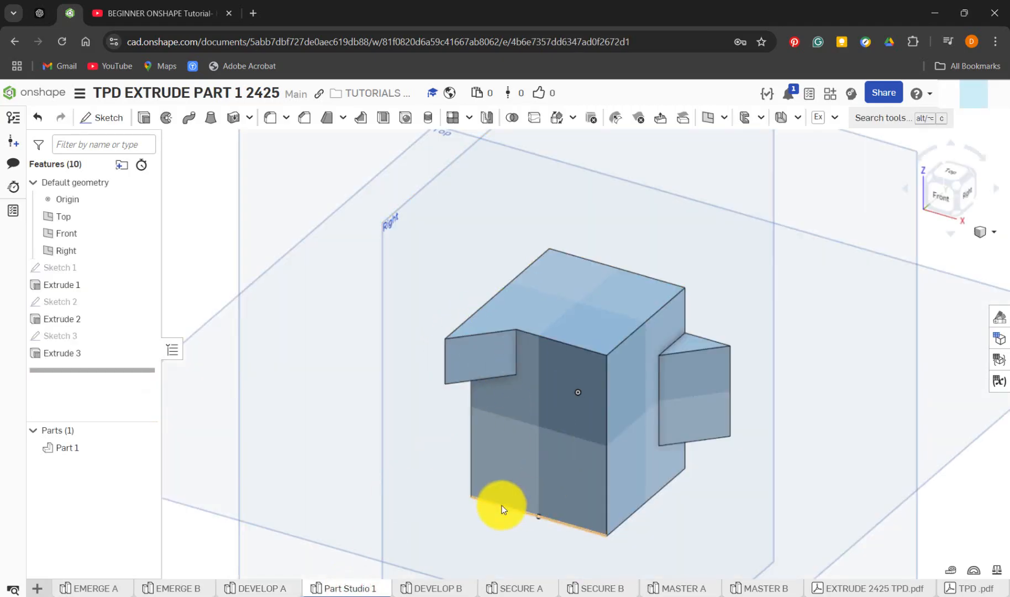
scroll(404, 443, "up", 2)
scroll(404, 443, "down", 4)
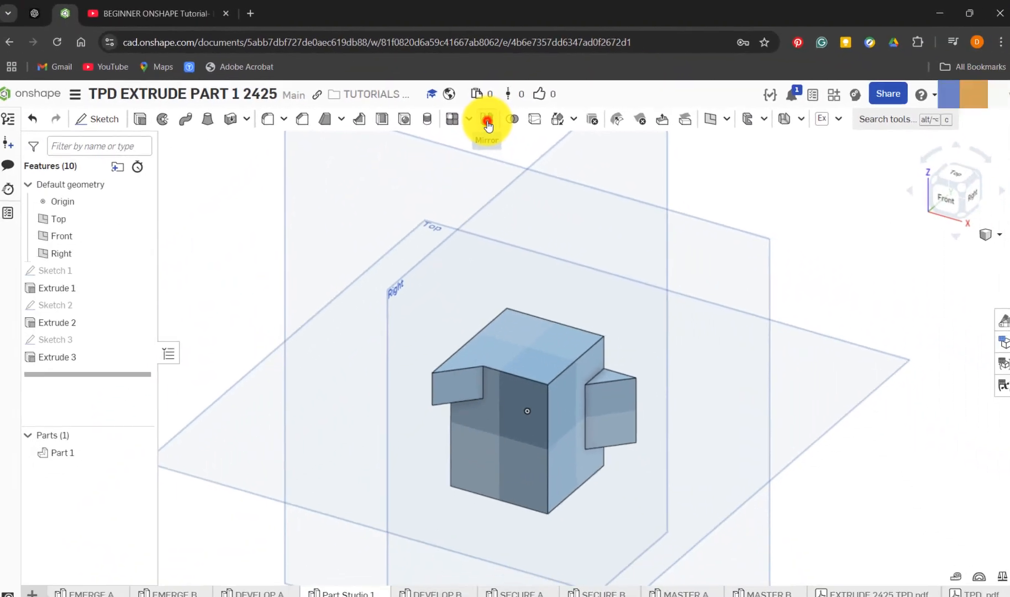
left_click(473, 279)
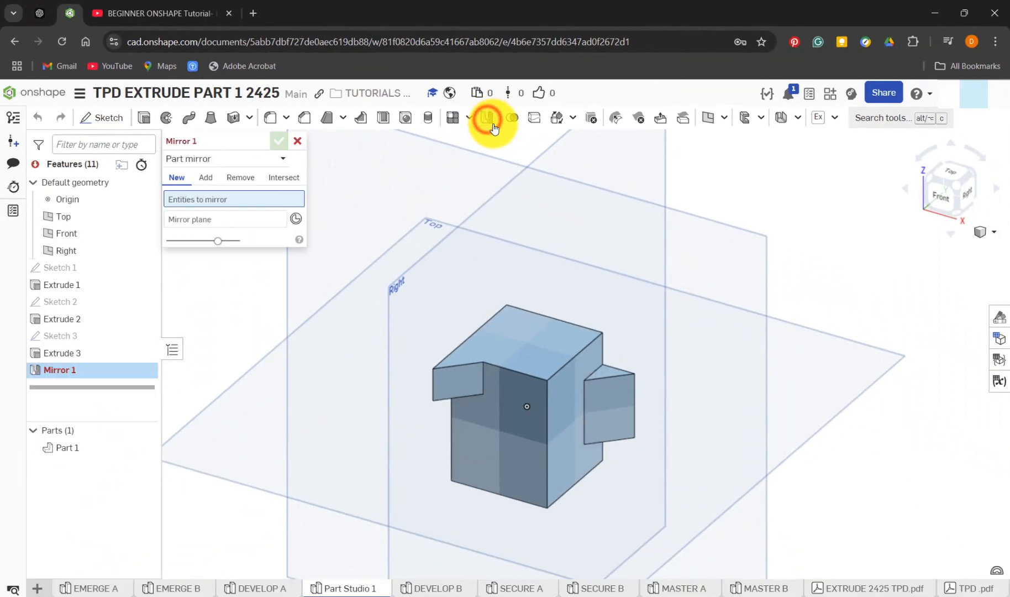
left_click(228, 162)
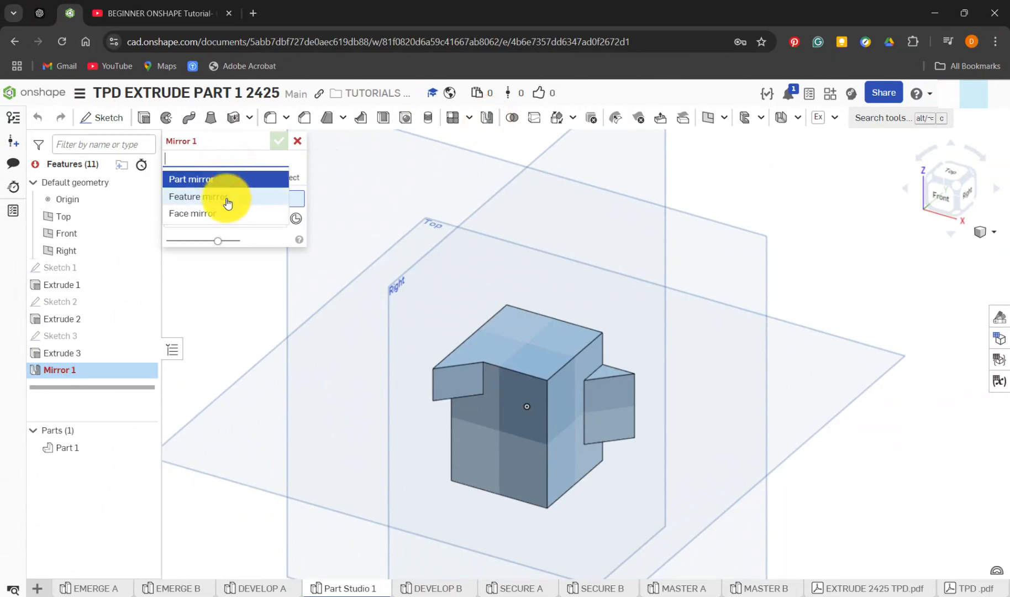
left_click(226, 199)
left_click(93, 357)
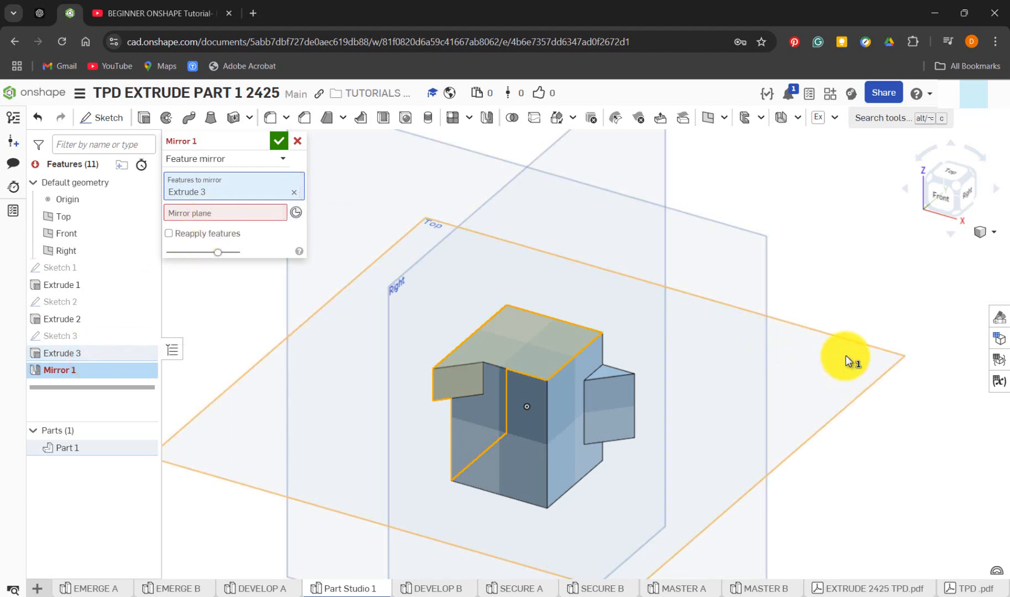
left_click(217, 211)
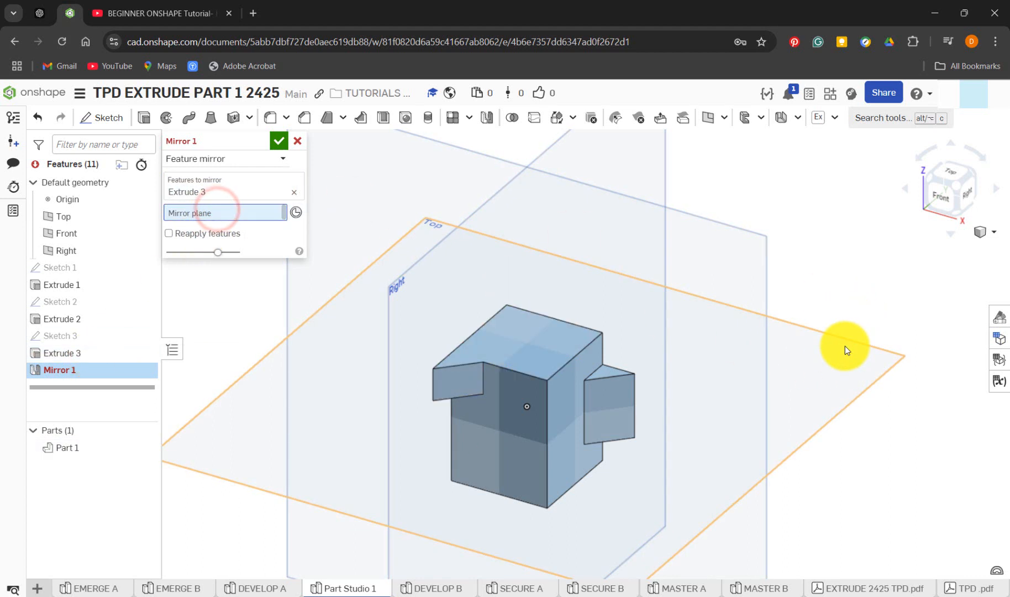
left_click(846, 347)
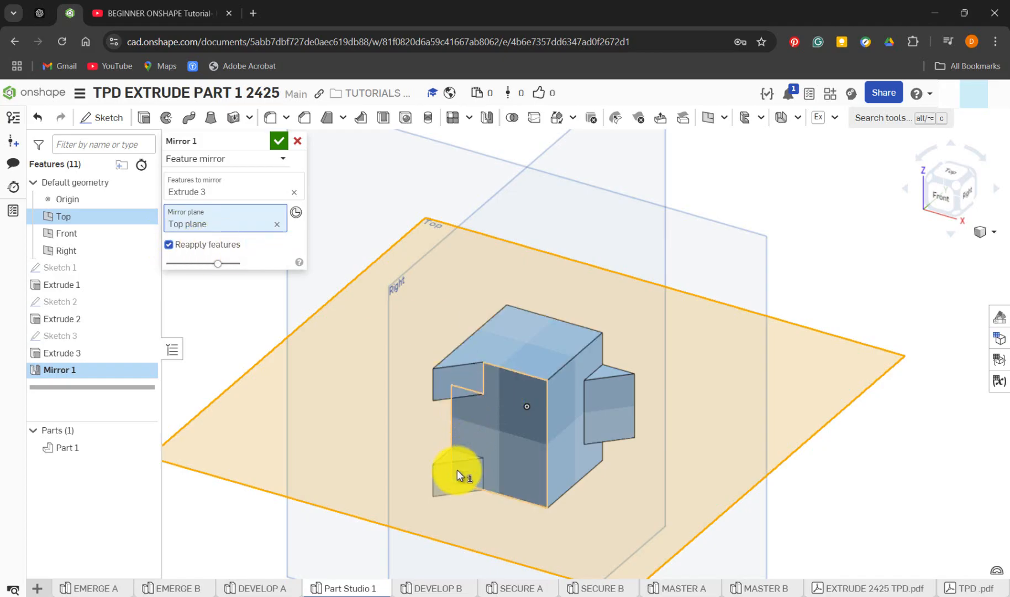
left_click(283, 142)
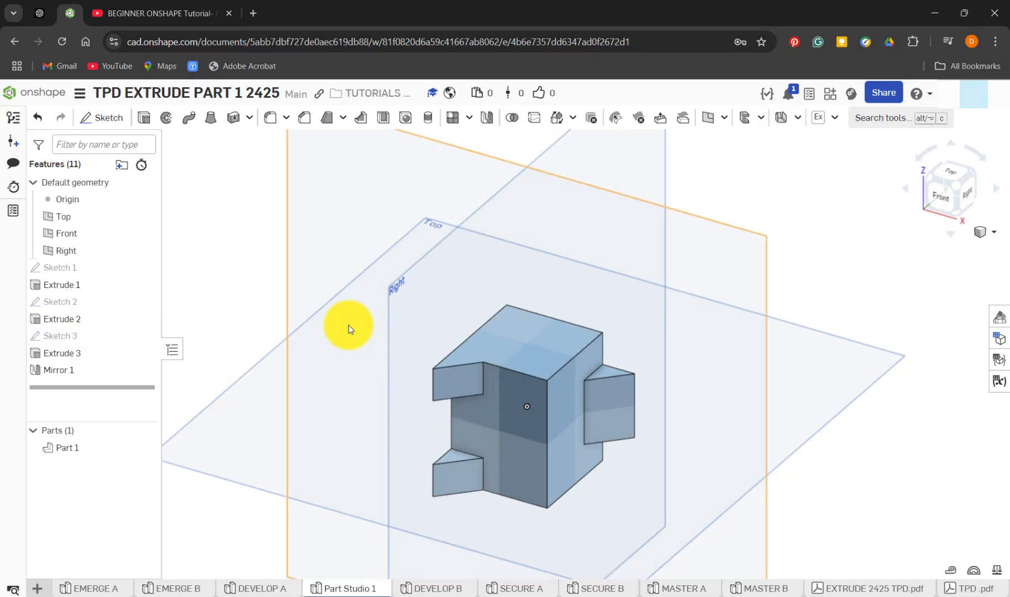
Step: In DEVELOP A, roll the history forward past Fillet 1, open that fillet to examine its edges and radius, and close it
left_click(273, 589)
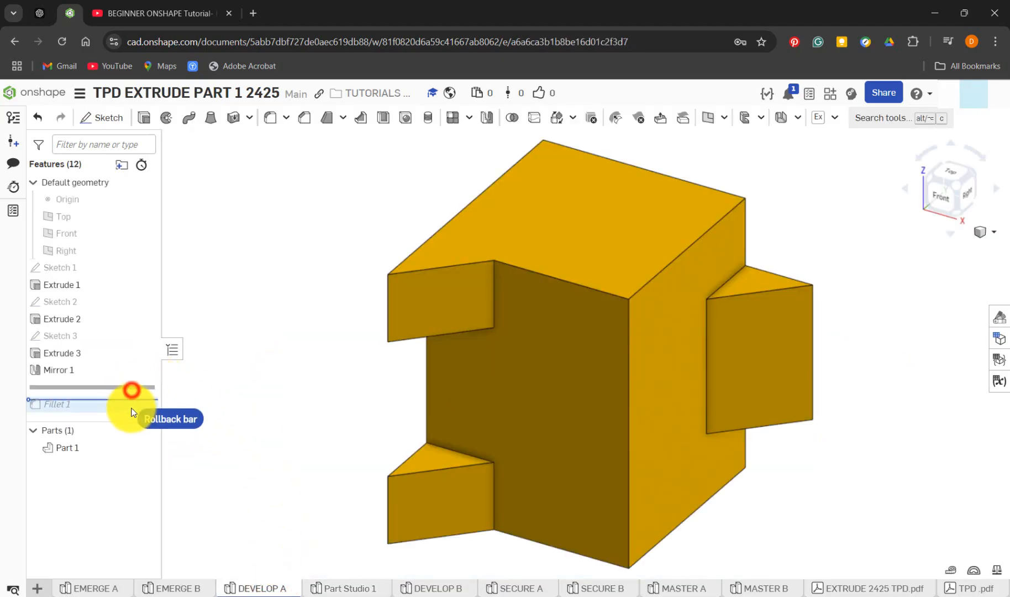
left_click_drag(133, 394, 159, 404)
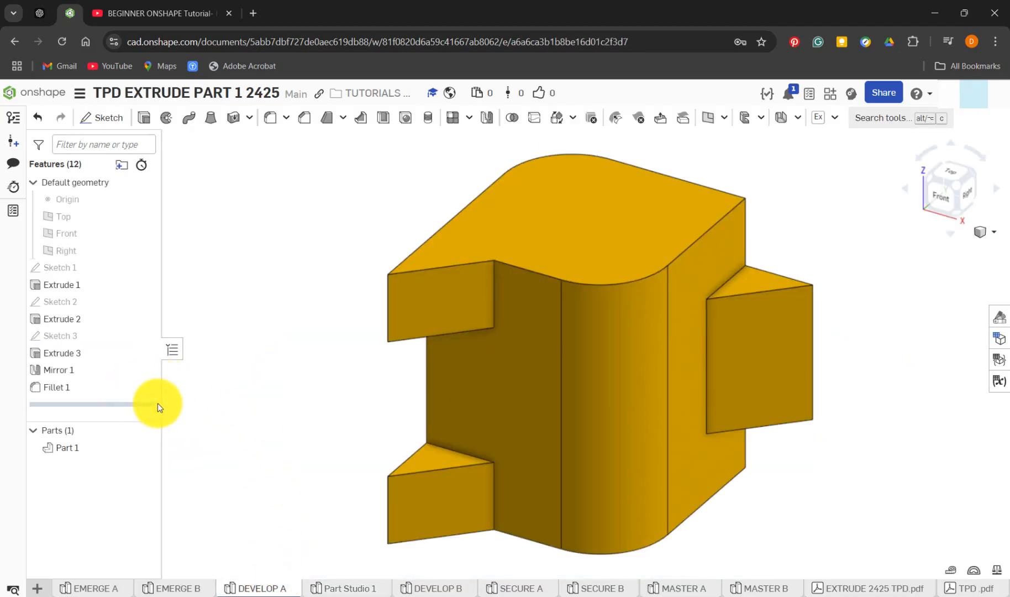
right_click(82, 388)
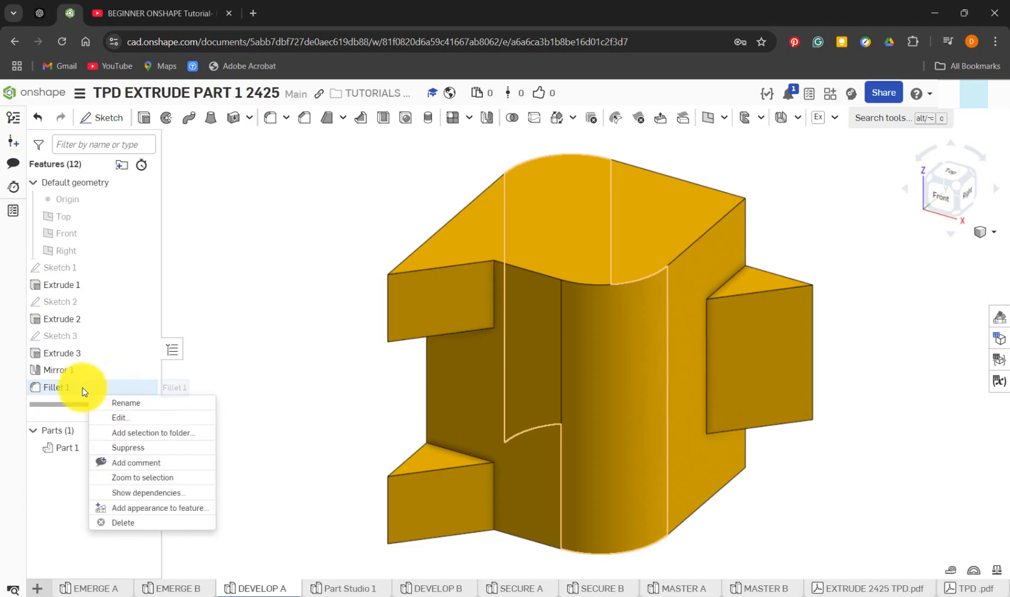
left_click(128, 419)
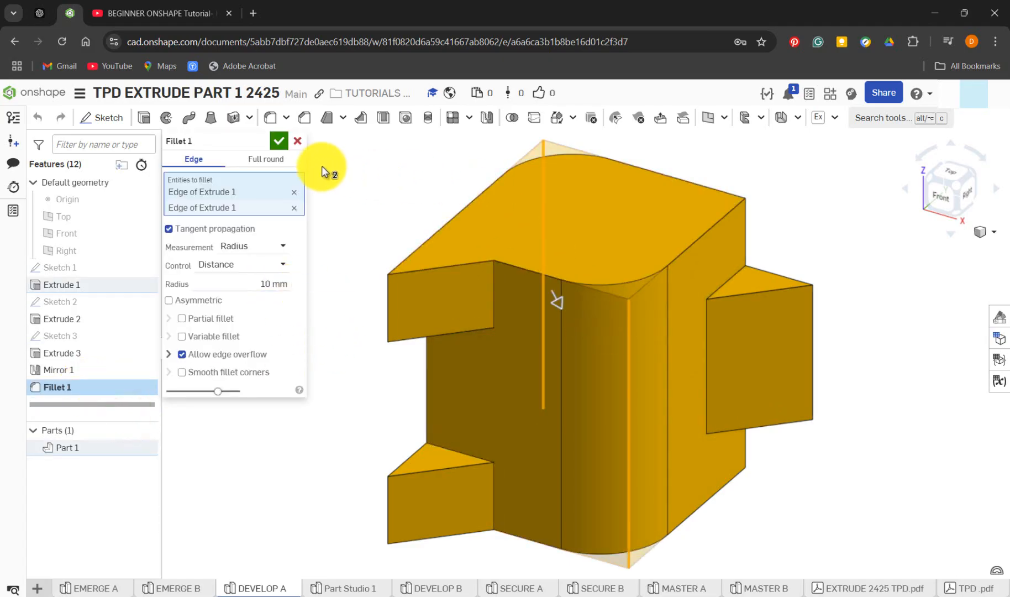
left_click(300, 141)
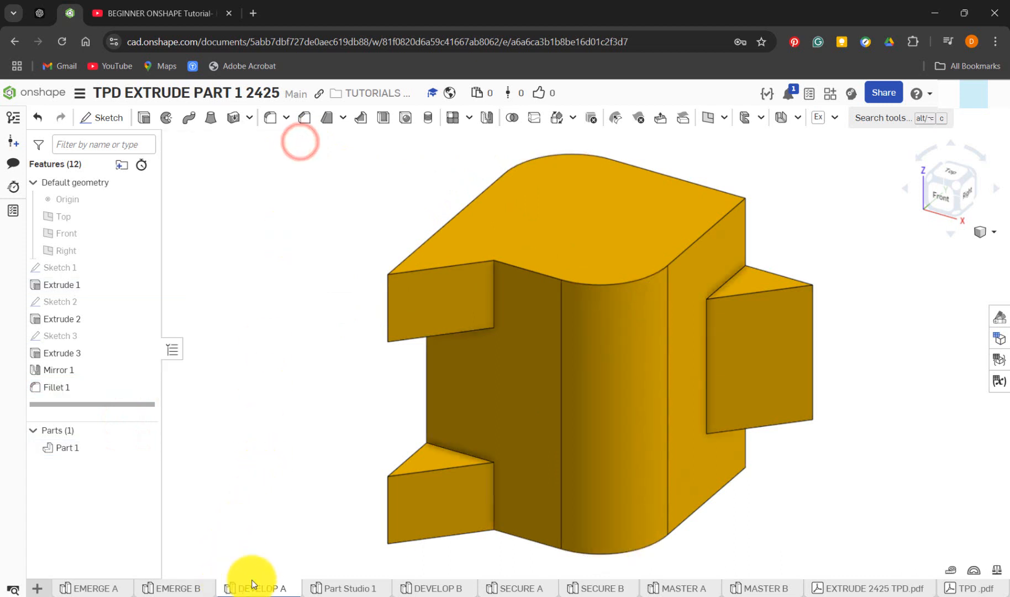
Step: In Part Studio 1, fillet the block's front-right and diagonally opposite vertical edges with a 10 mm radius
left_click(351, 589)
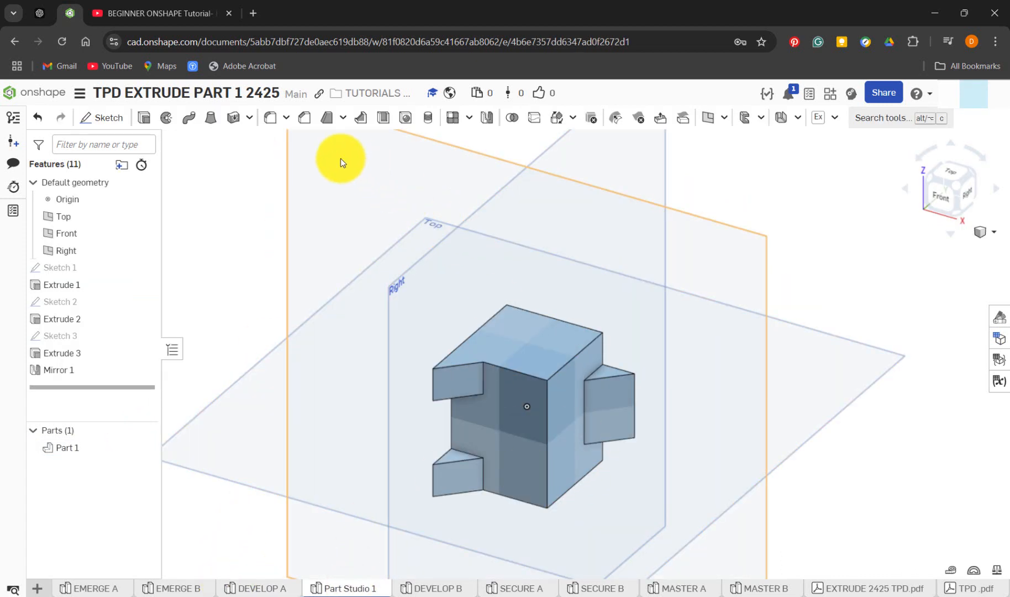
left_click(270, 120)
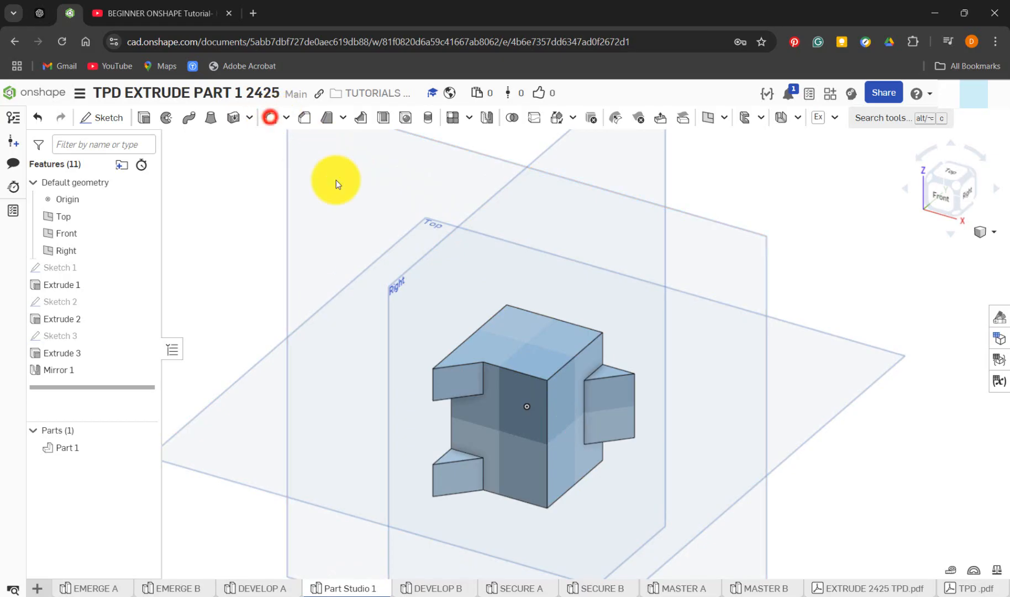
left_click(550, 458)
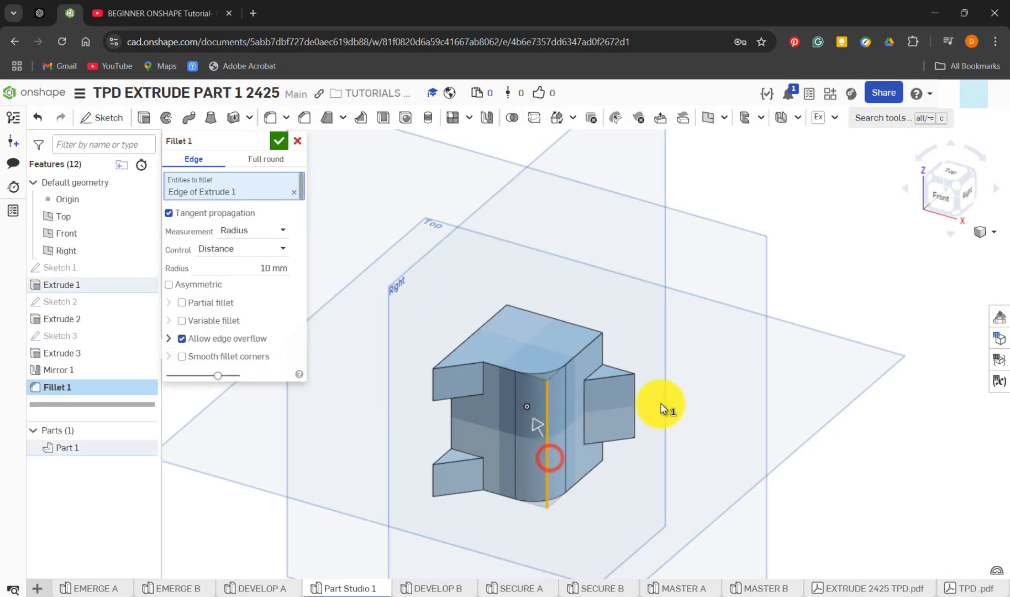
right_click_drag(660, 402, 555, 483)
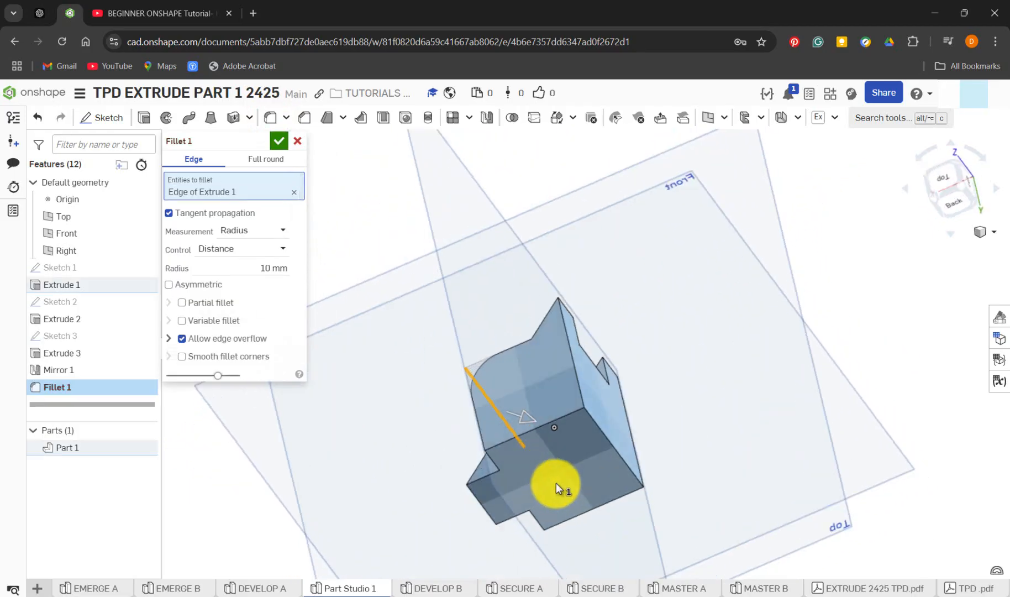
left_click(615, 448)
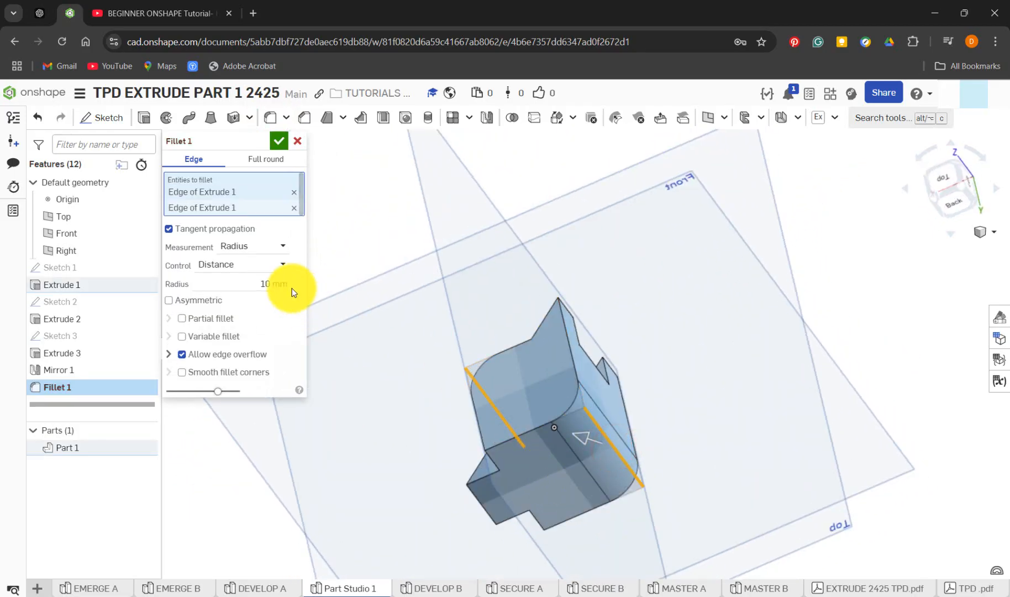
left_click(279, 142)
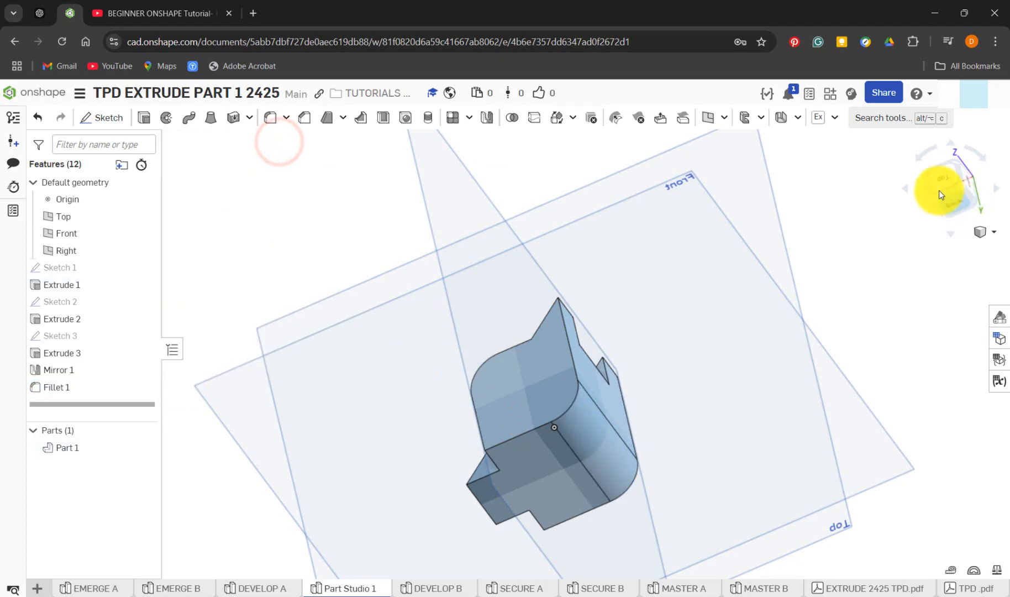
key("f")
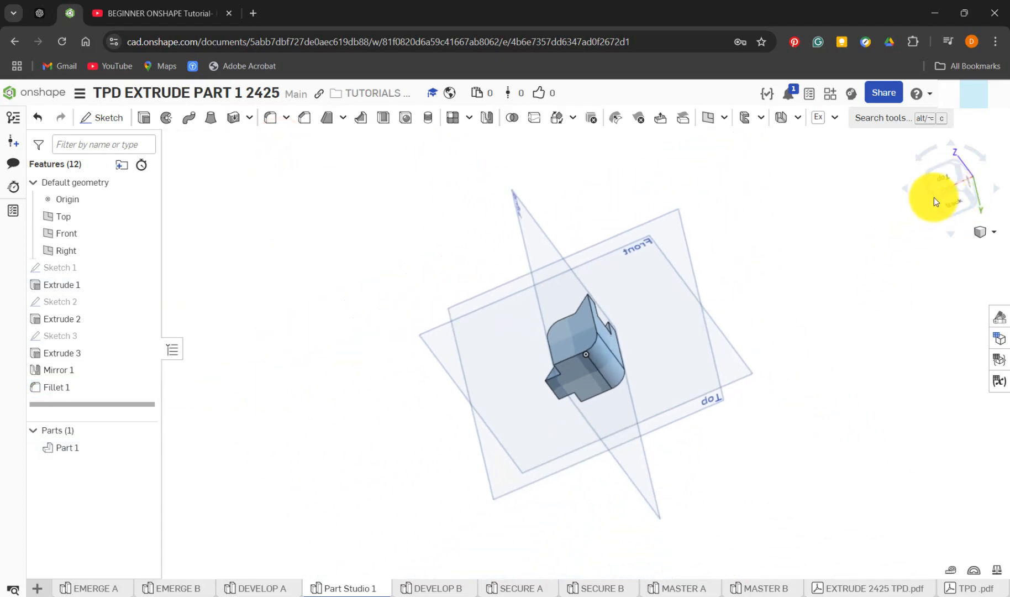
left_click(928, 173)
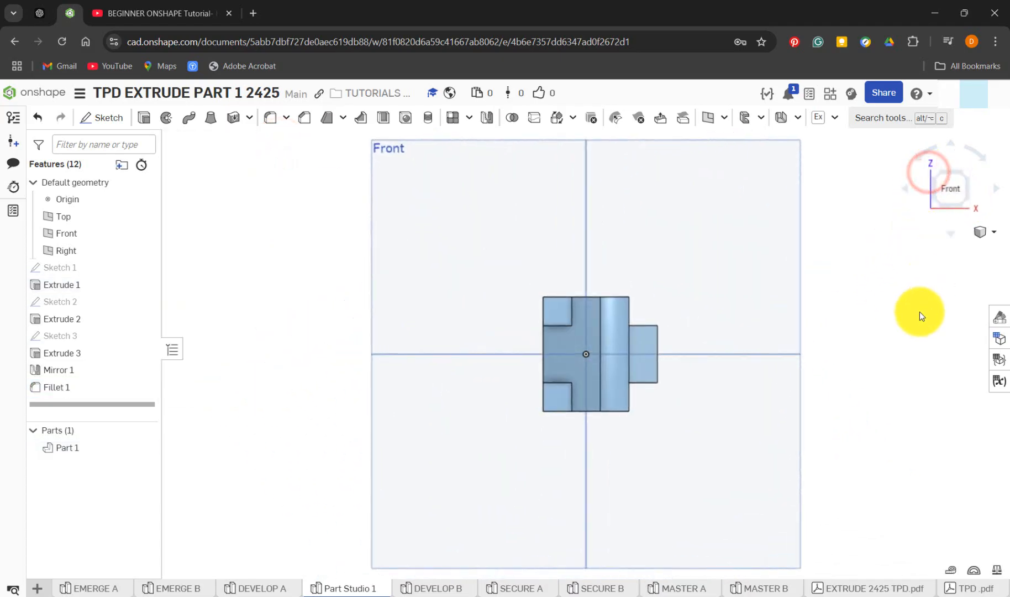
Step: In Part Studio 1, roll the feature history back to just before Fillet 1
right_click_drag(920, 312, 869, 350)
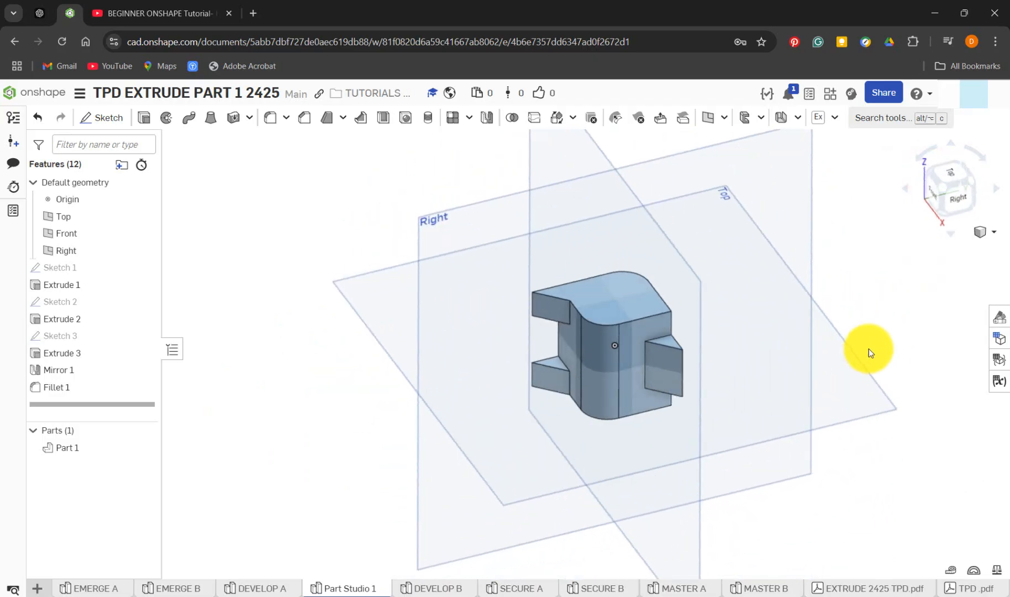
scroll(713, 358, "up", 3)
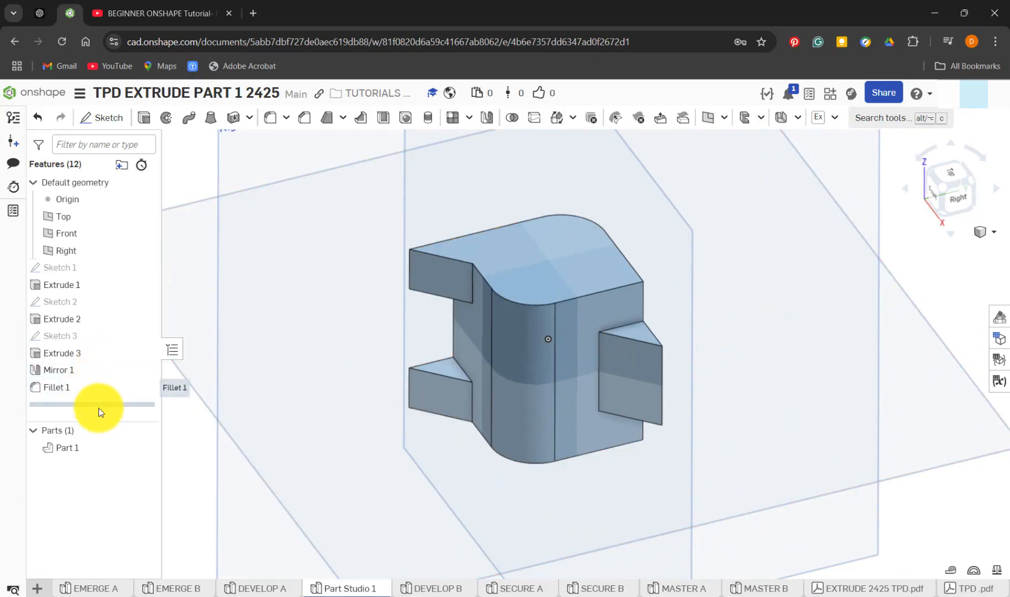
left_click_drag(99, 405, 102, 386)
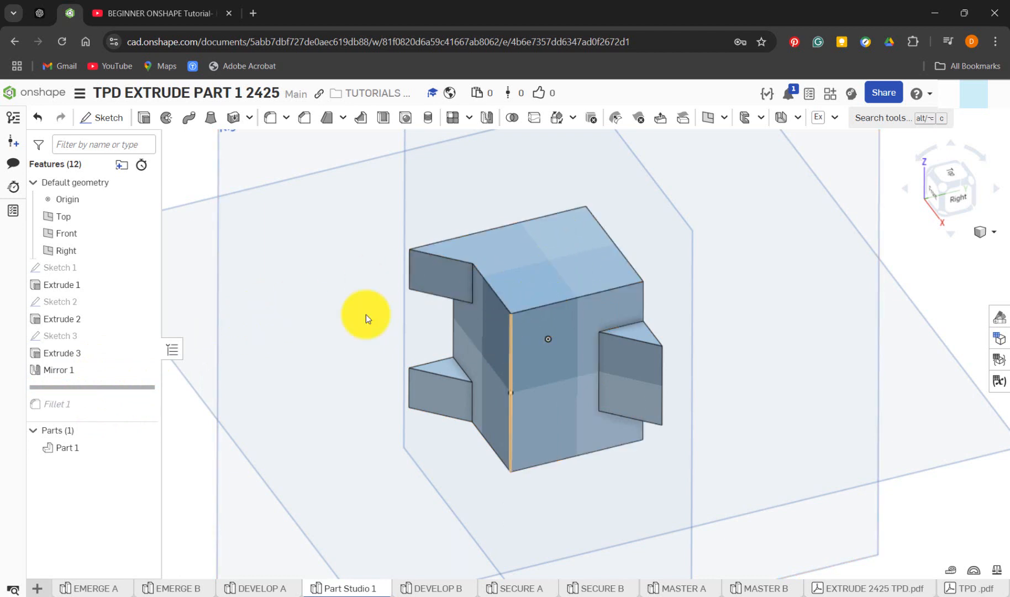
Step: Edit Sketch 1 and add 10 mm sketch fillets to the square's front-right and diagonally opposite corners
right_click(74, 272)
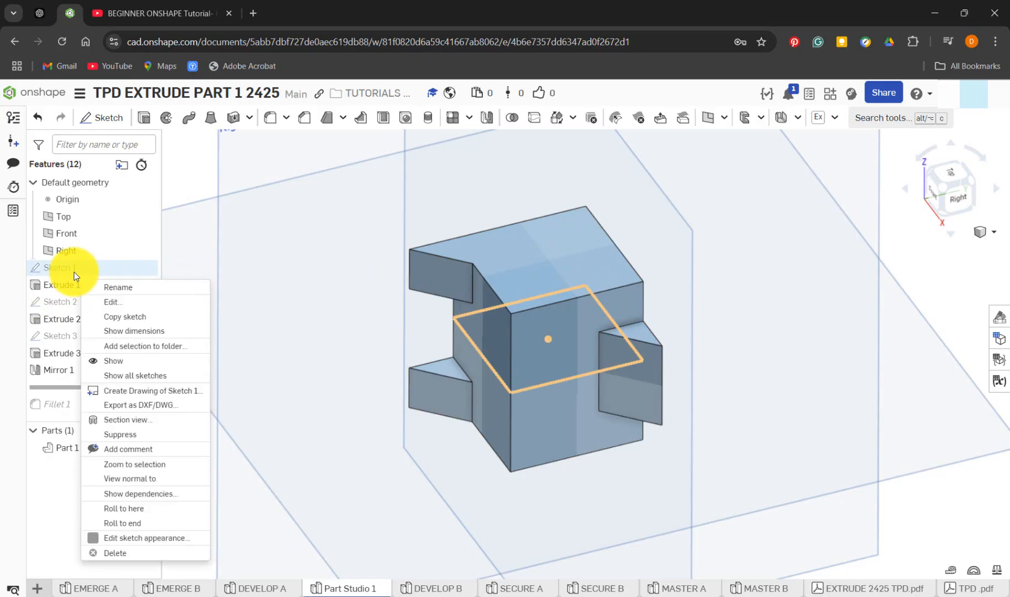
left_click(141, 303)
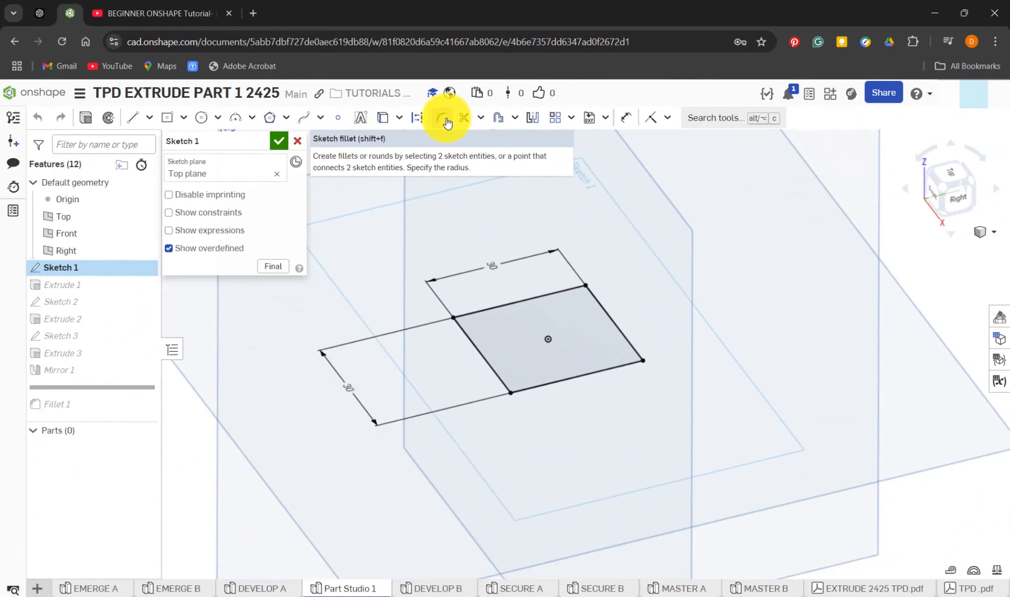
left_click(446, 118)
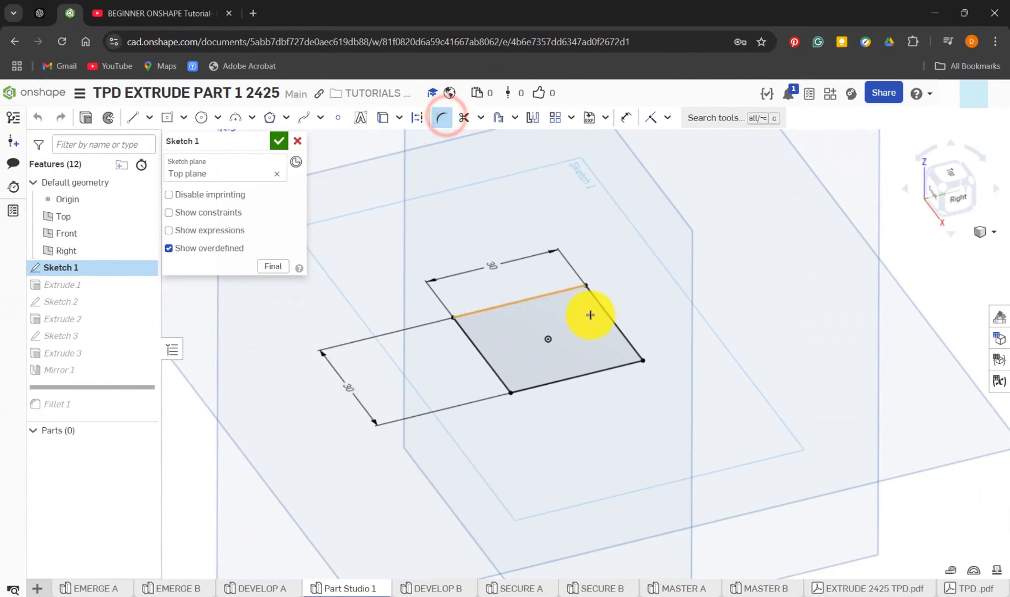
left_click(510, 394)
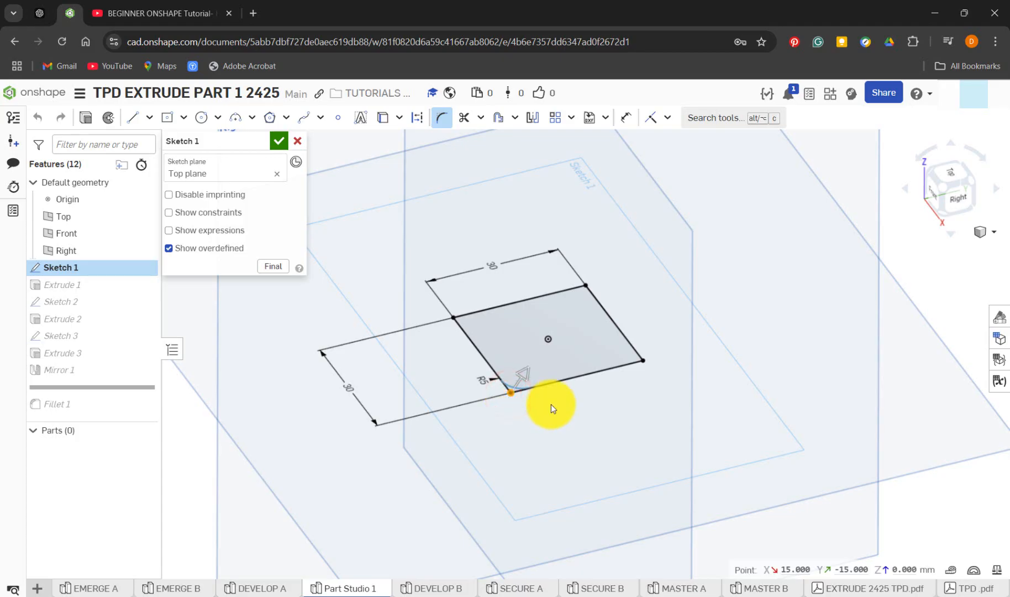
left_click(554, 409)
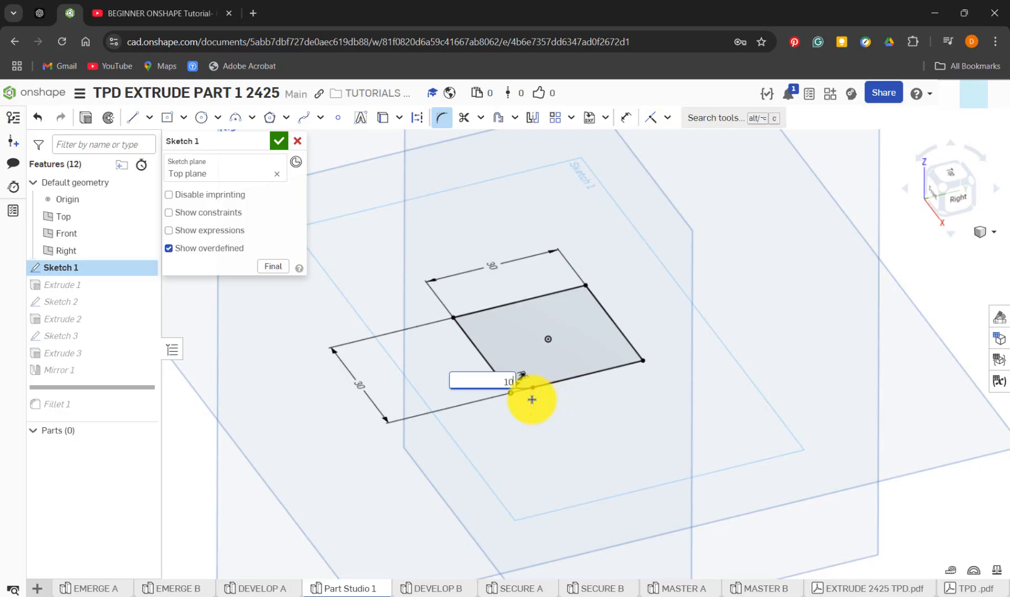
key("Return")
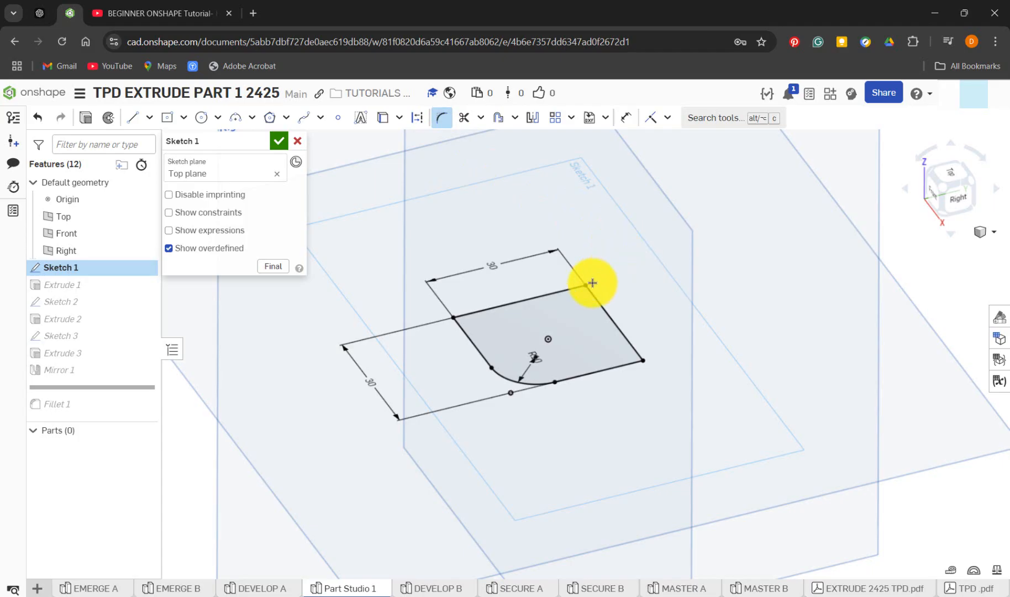
left_click(621, 285)
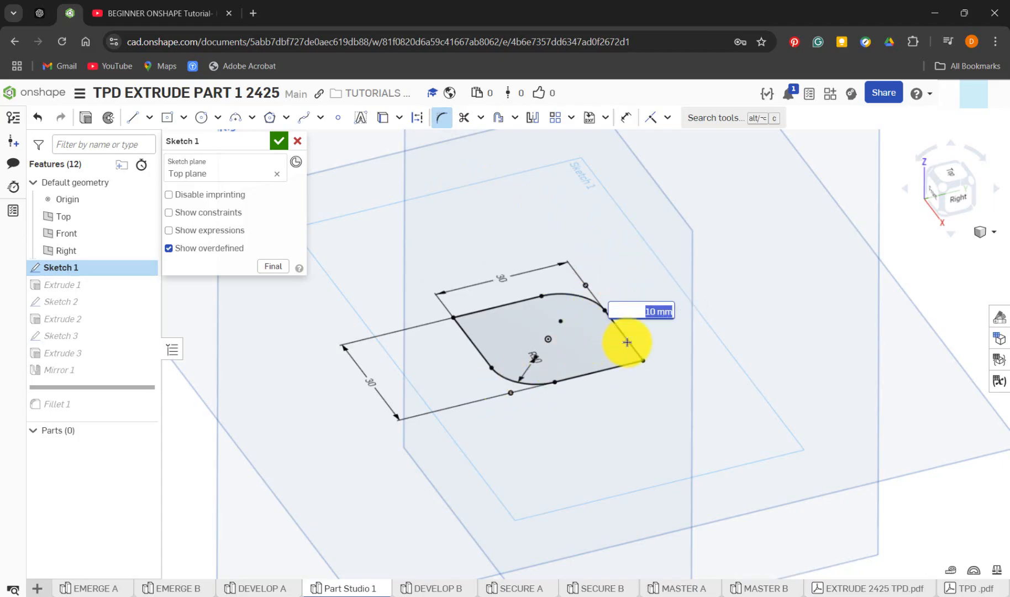
key("Return")
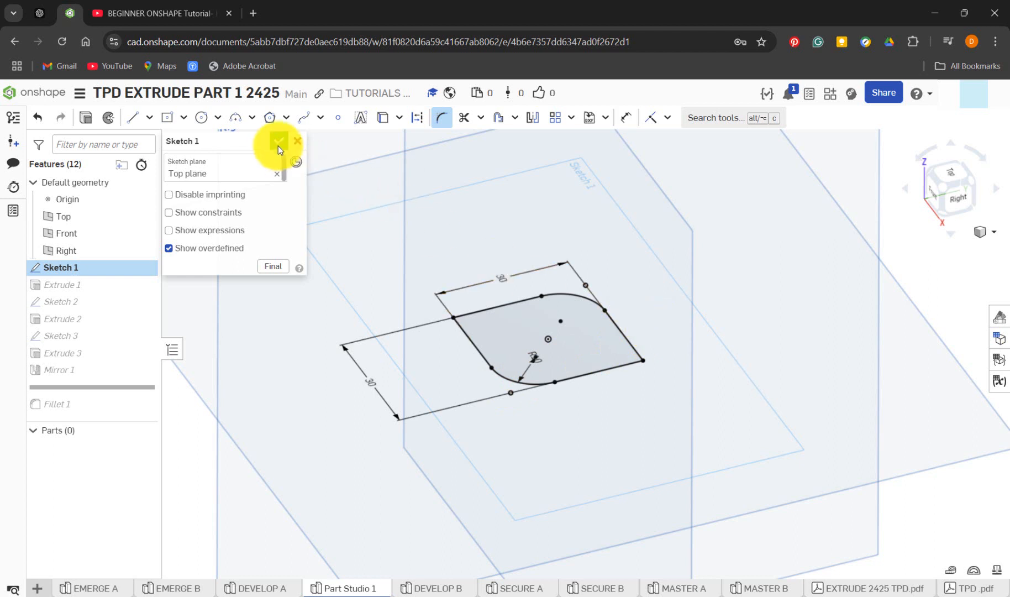
left_click(279, 141)
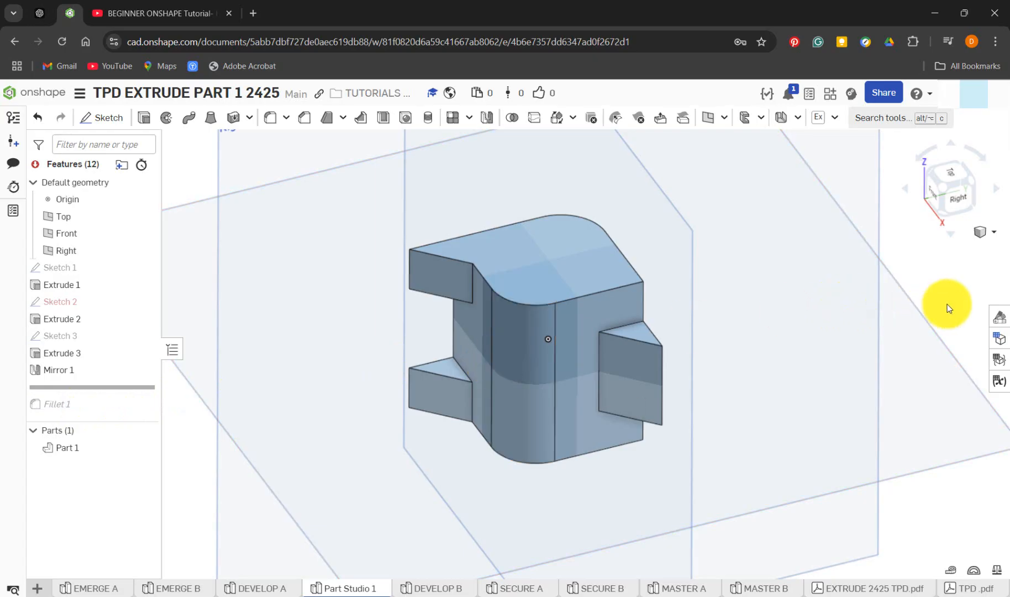
Step: Change the appearance of Part 1 to the orange-yellow colour FFC10E
left_click(1000, 323)
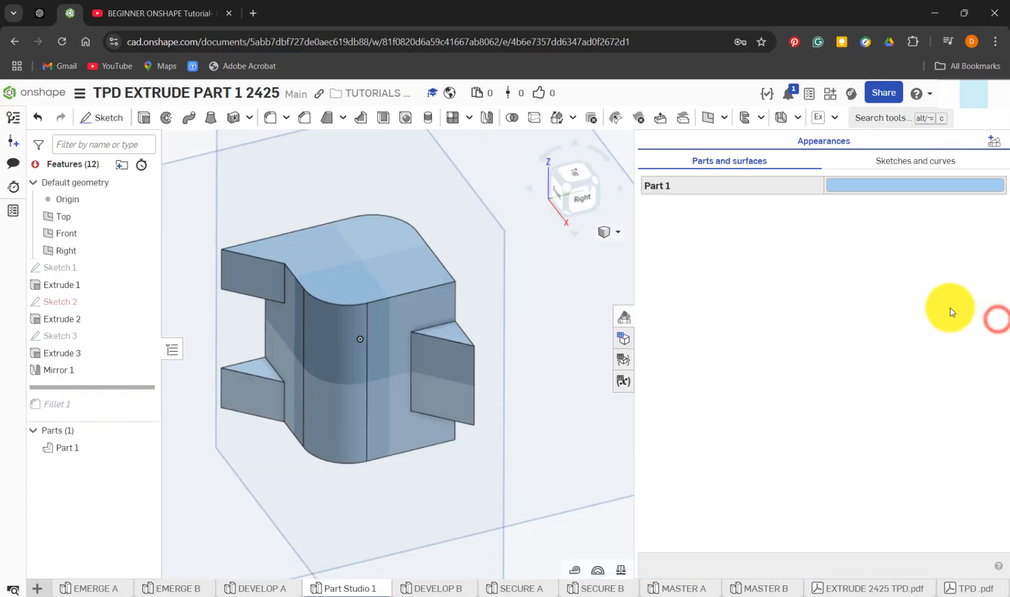
left_click(866, 189)
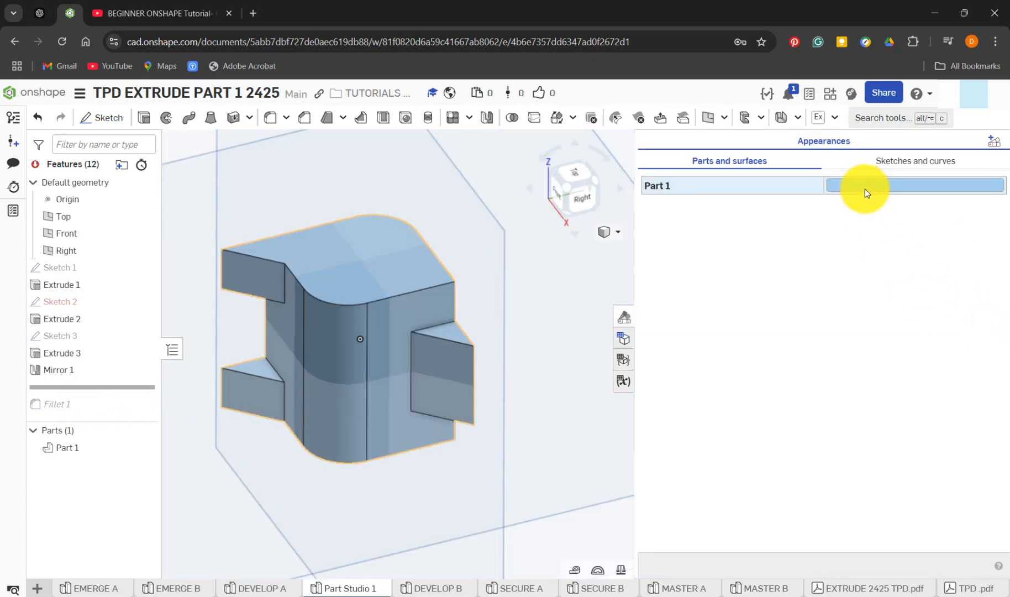
left_click(566, 231)
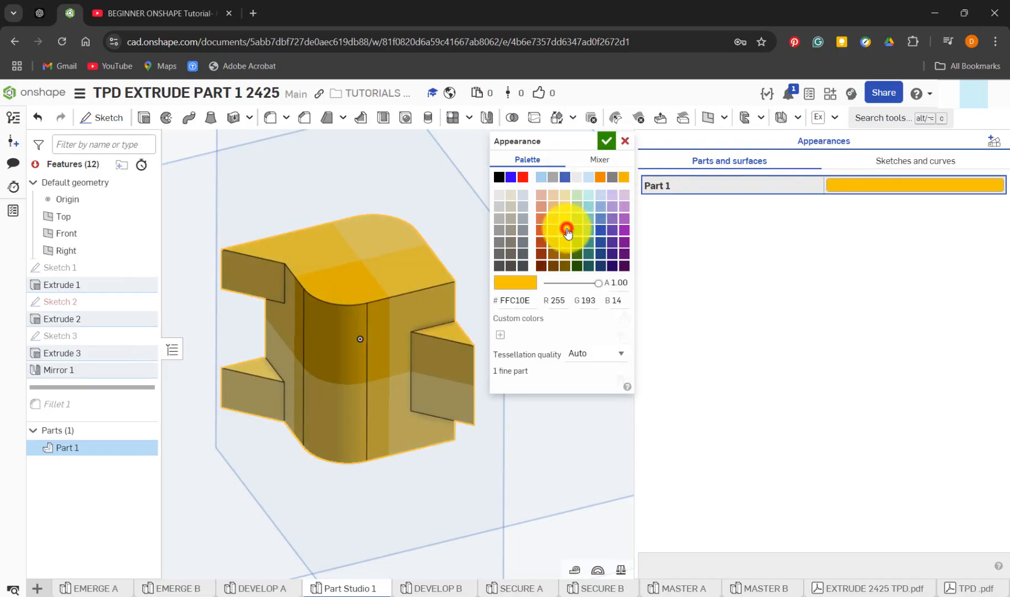
left_click(607, 145)
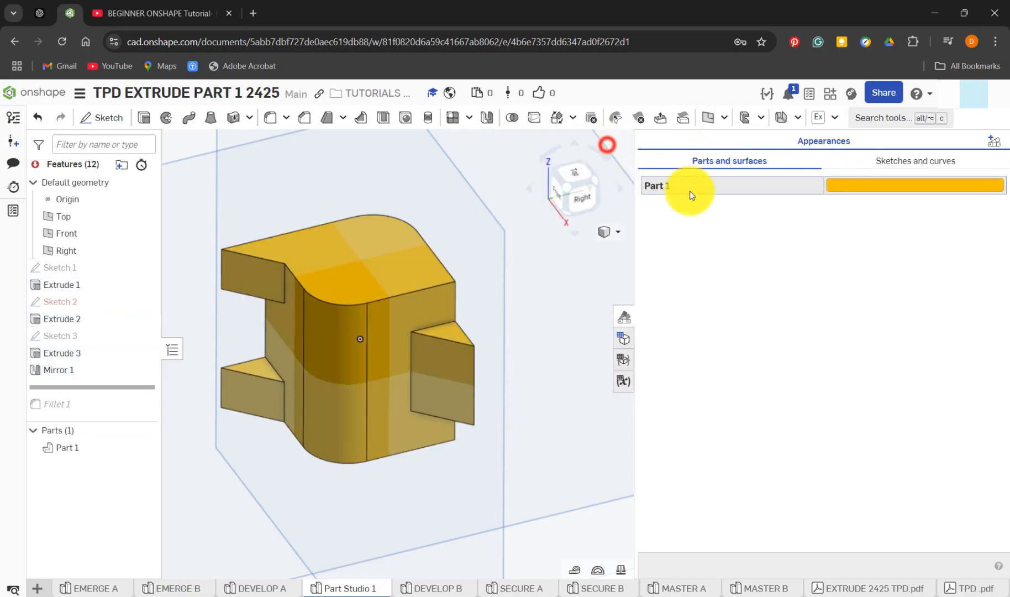
left_click(623, 319)
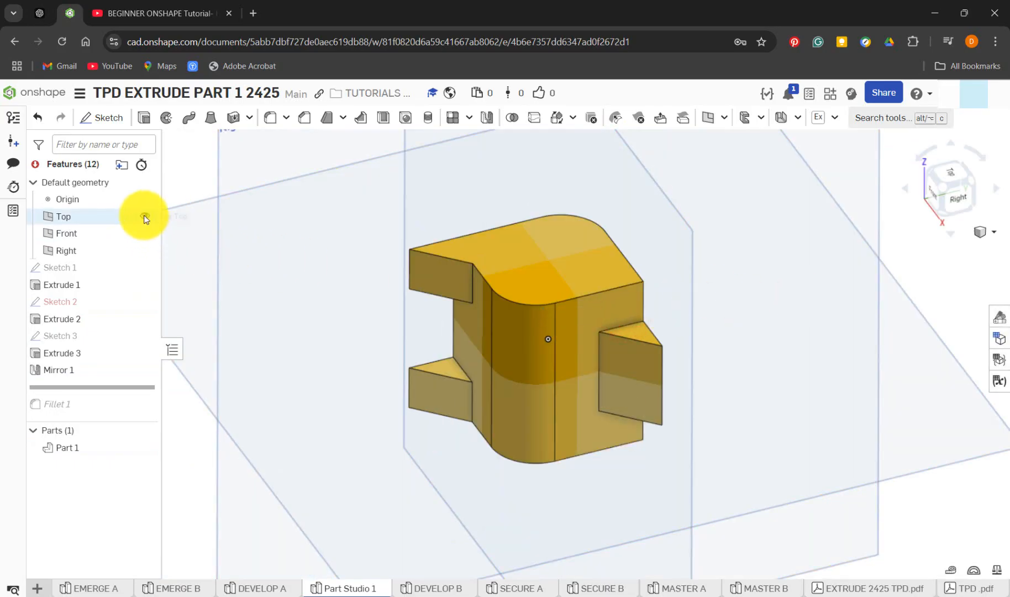
Step: Hide the Top, Right and Front planes and the origin
left_click(143, 216)
left_click(145, 200)
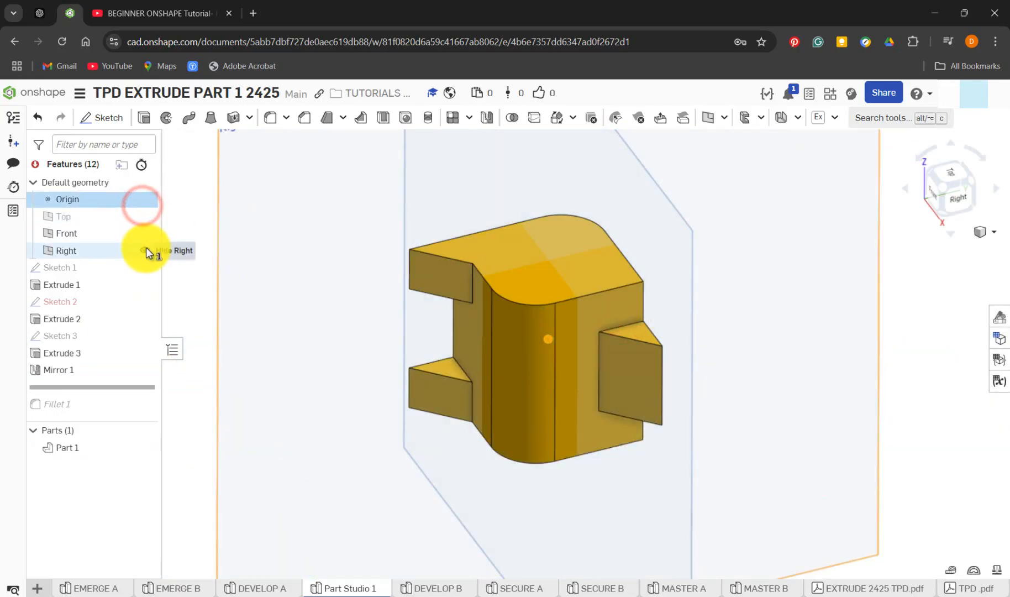
left_click(146, 249)
left_click(144, 231)
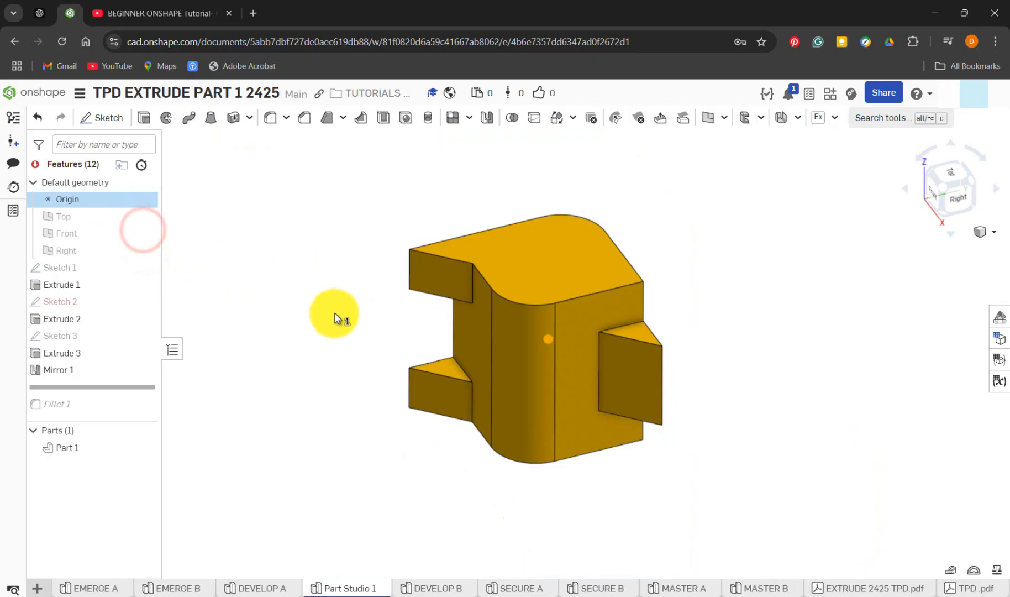
left_click(335, 314)
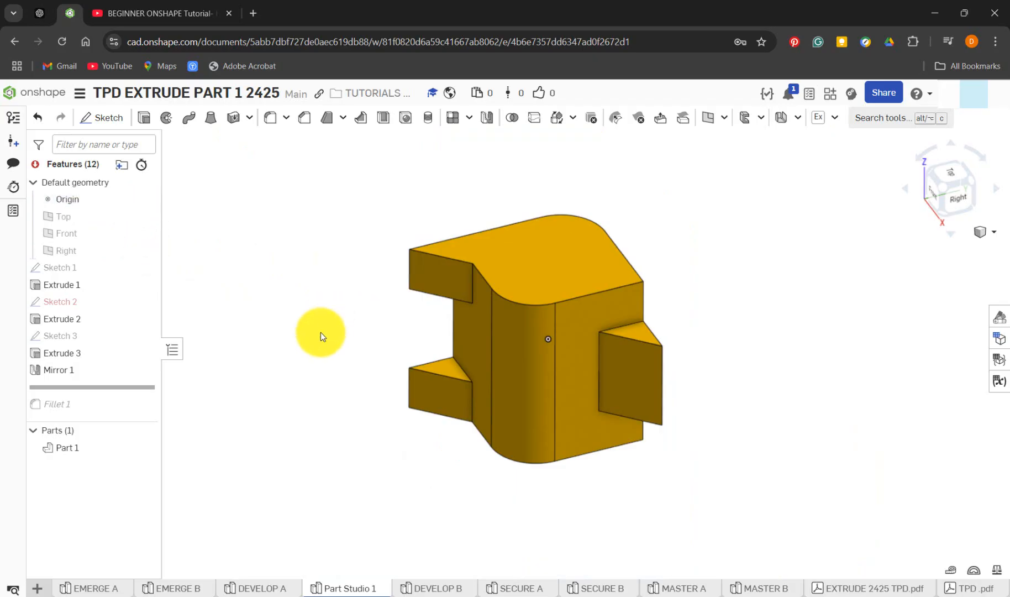
left_click(143, 199)
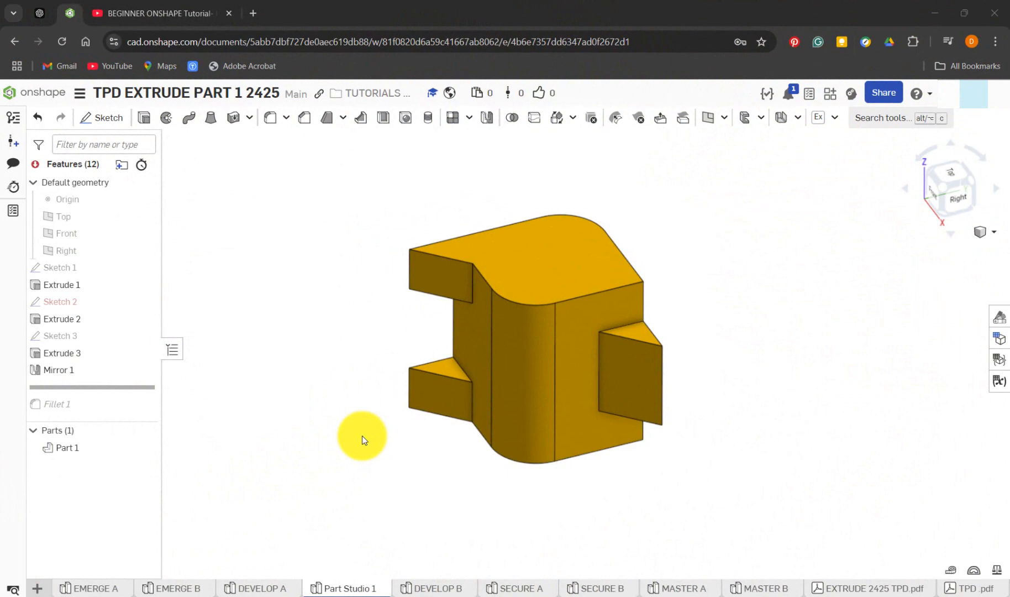
Step: Edit Sketch 2 and delete the two constraints with missing external references at the free ends of its lines
left_click(258, 260)
mouse_move(84, 297)
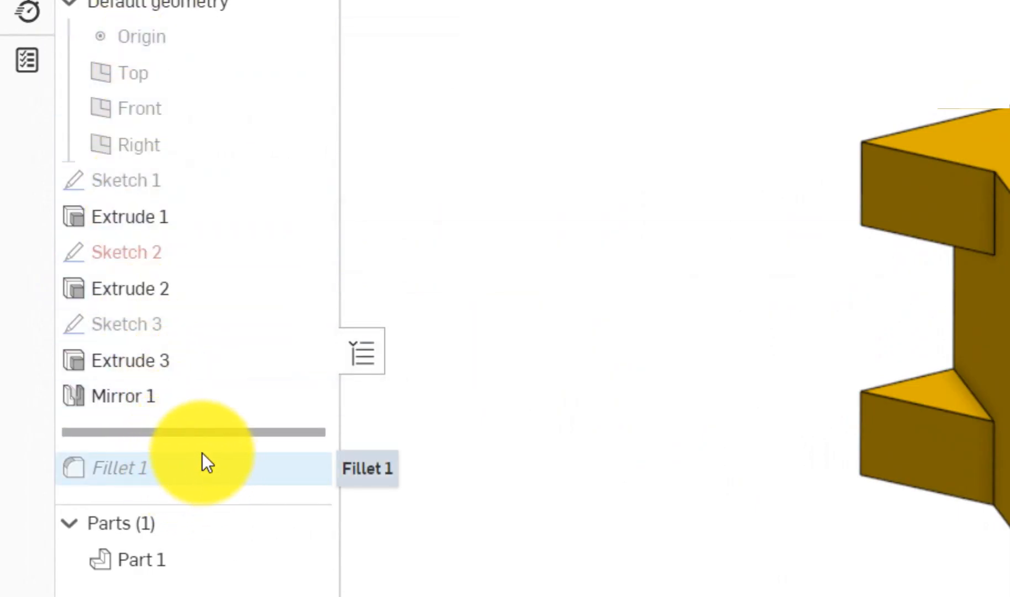
right_click(231, 248)
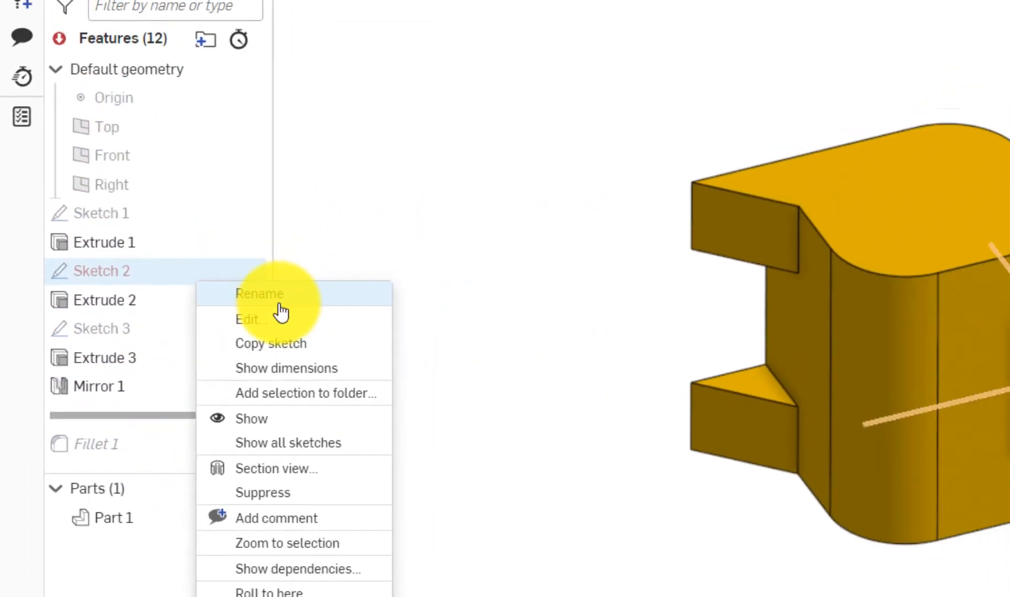
left_click(277, 319)
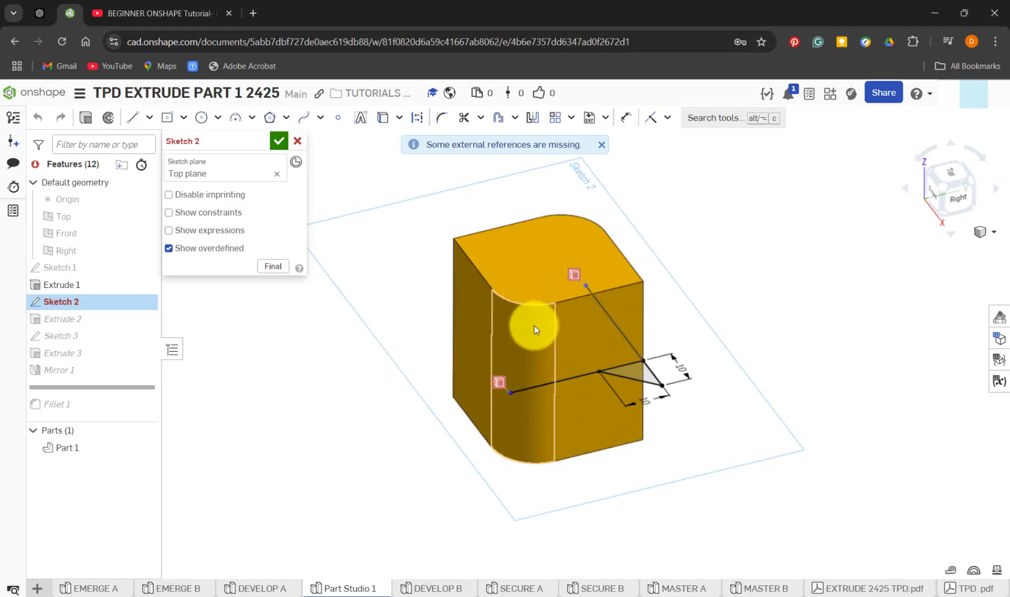
left_click(500, 383)
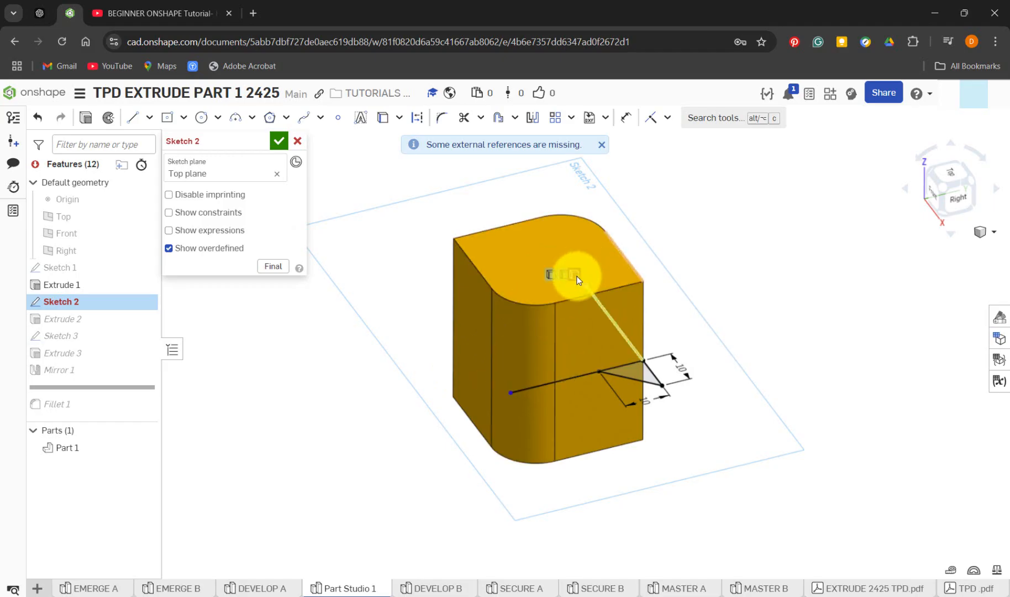
key("Delete")
left_click(576, 276)
key("Delete")
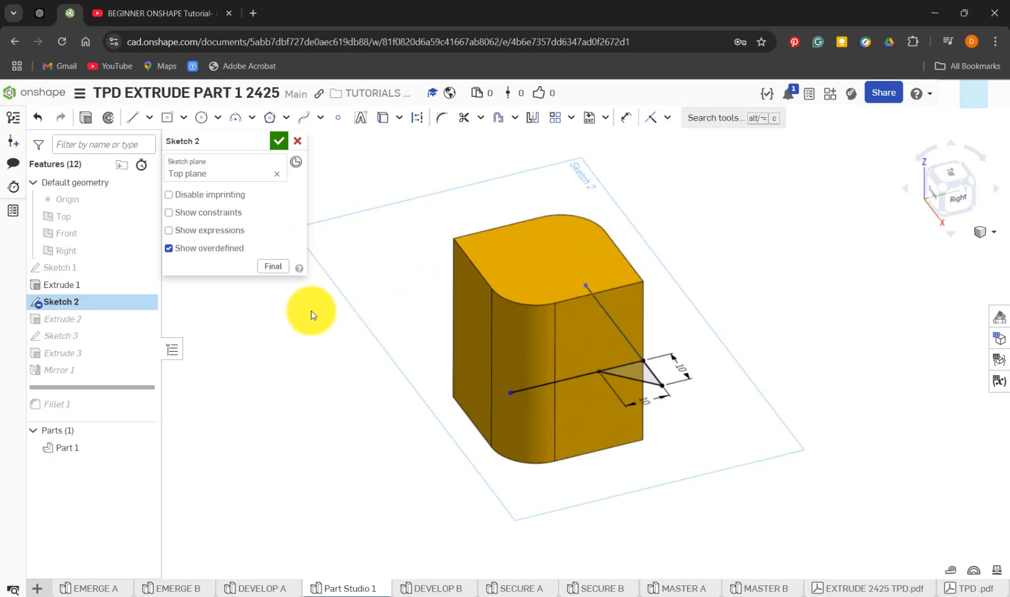
left_click(278, 142)
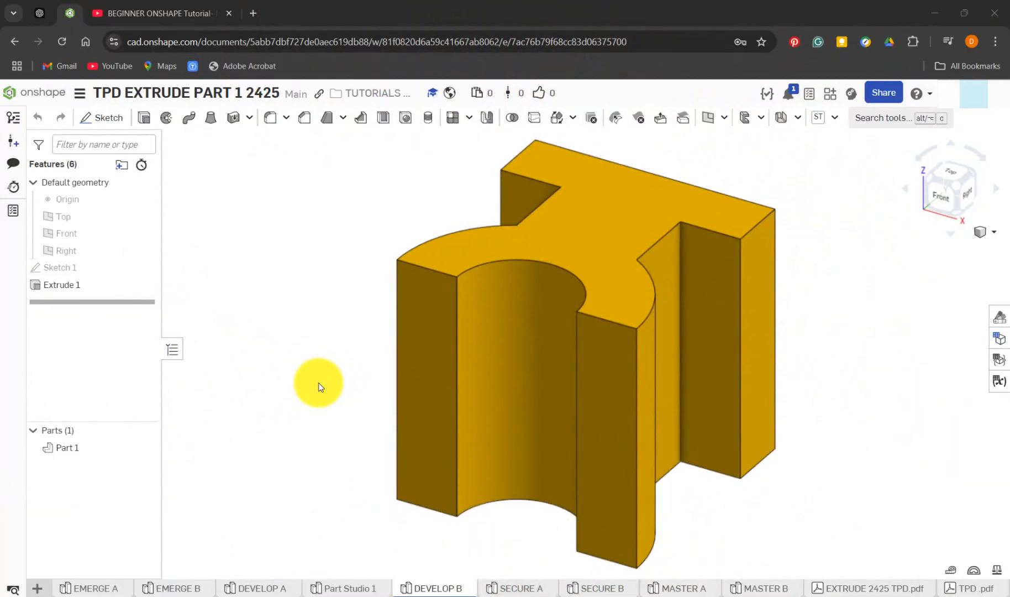
Step: Add a new empty Part Studio to the document after DEVELOP B
left_click(257, 264)
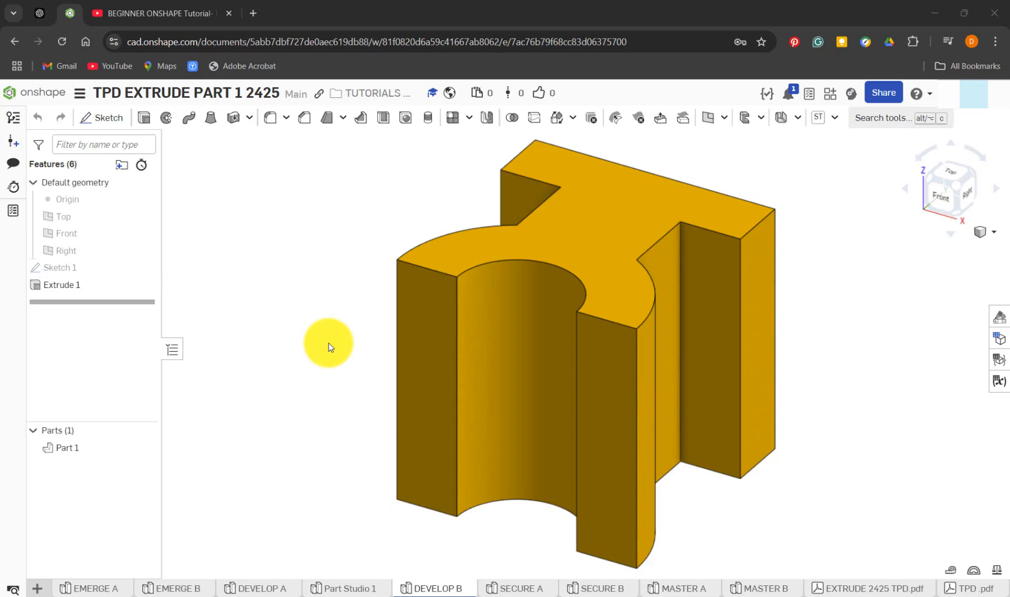
left_click(42, 589)
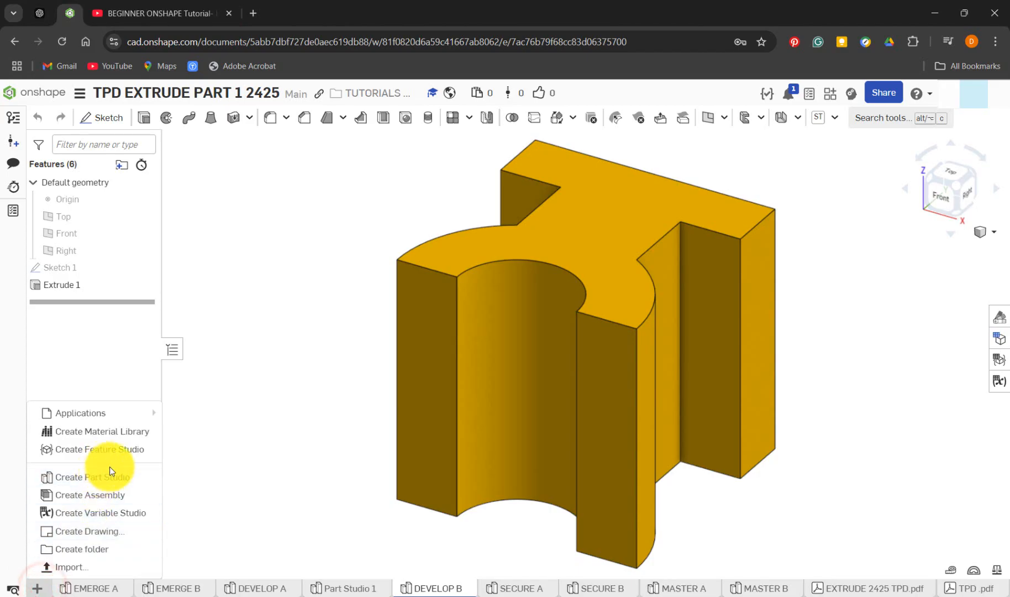
left_click(119, 483)
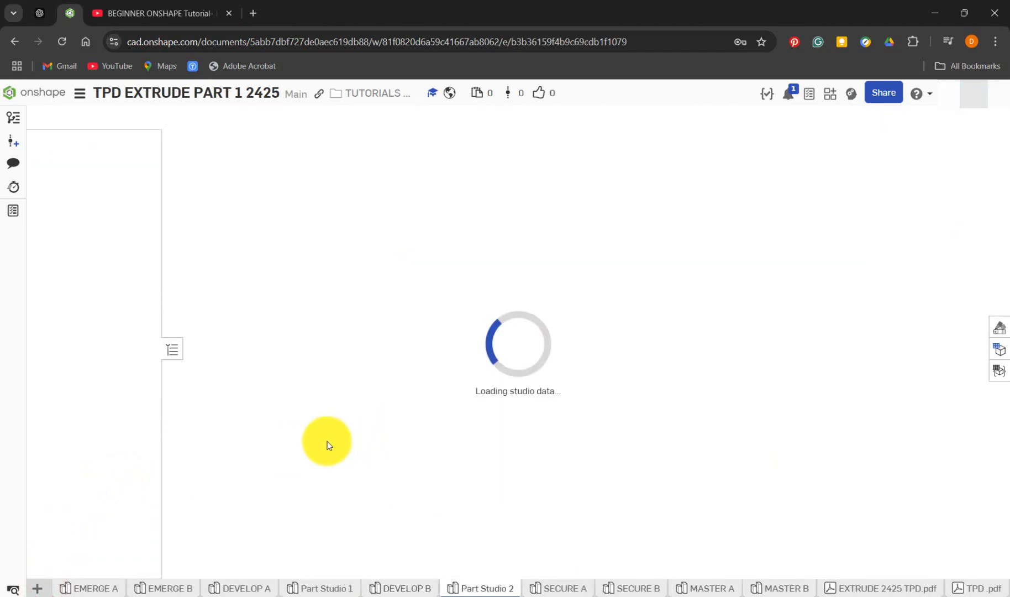
right_click(480, 589)
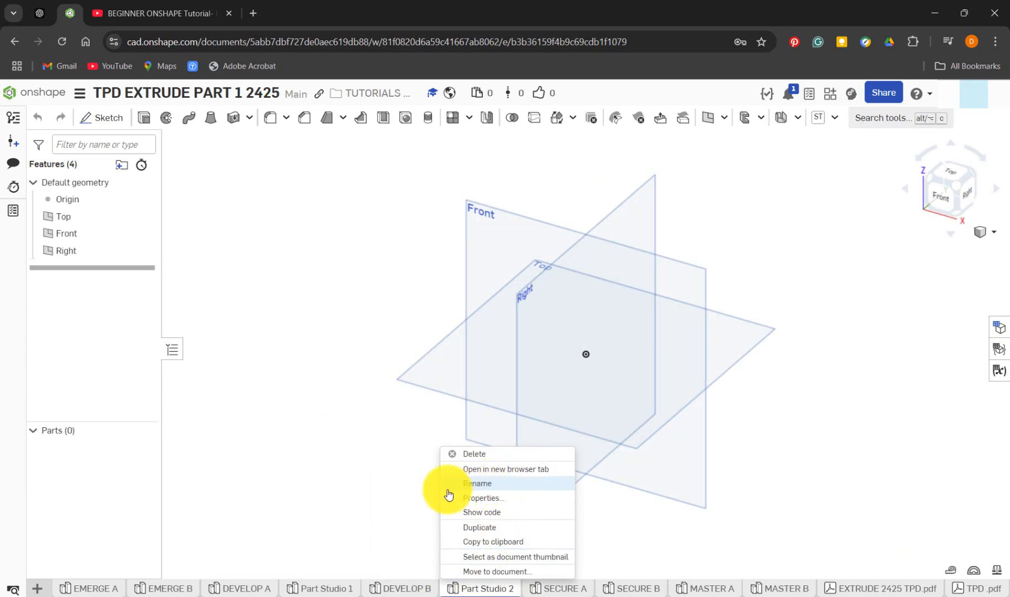
left_click(356, 541)
Step: In DEVELOP B, open Sketch 1 and view it normal to its plane to examine its rectangles, circles and dimensions
left_click(413, 589)
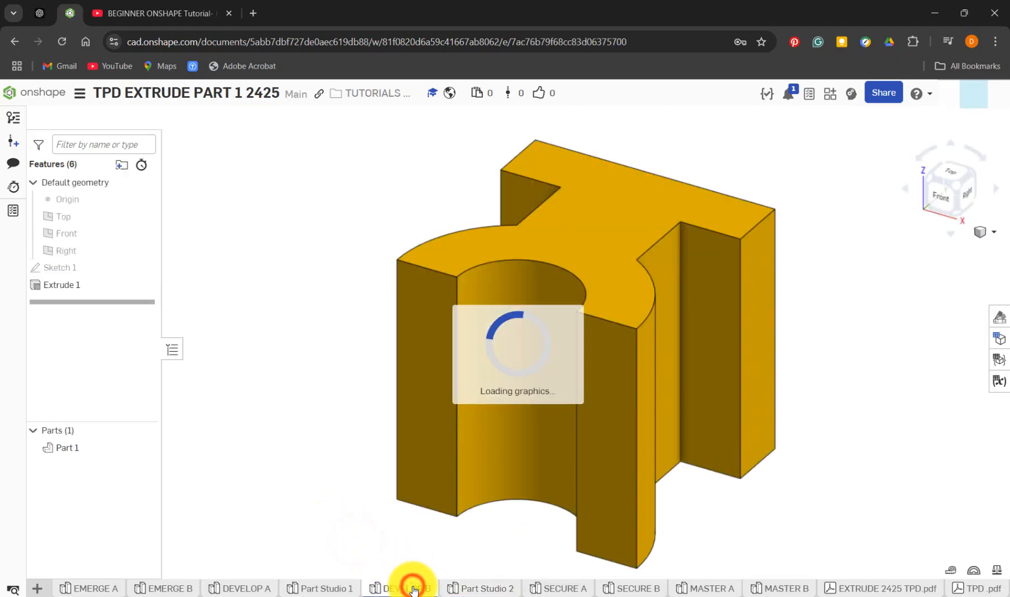
right_click(114, 267)
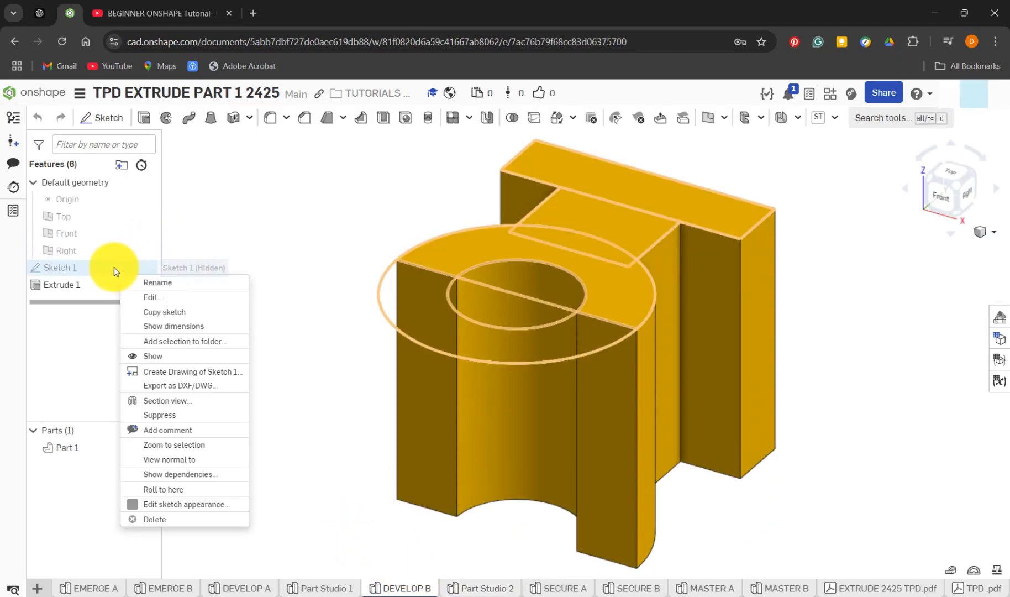
left_click(162, 299)
key("n")
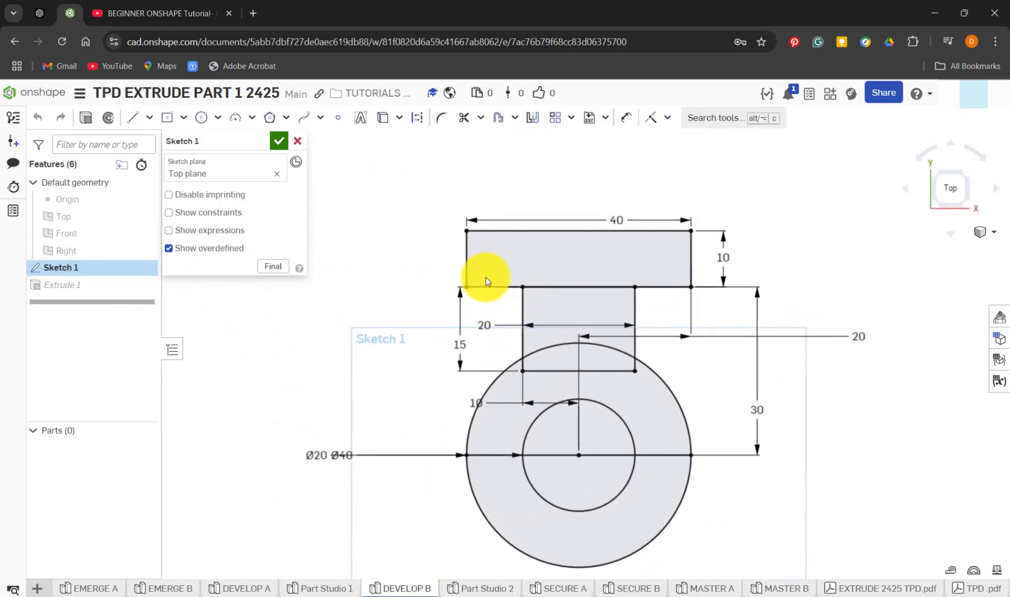
key("f")
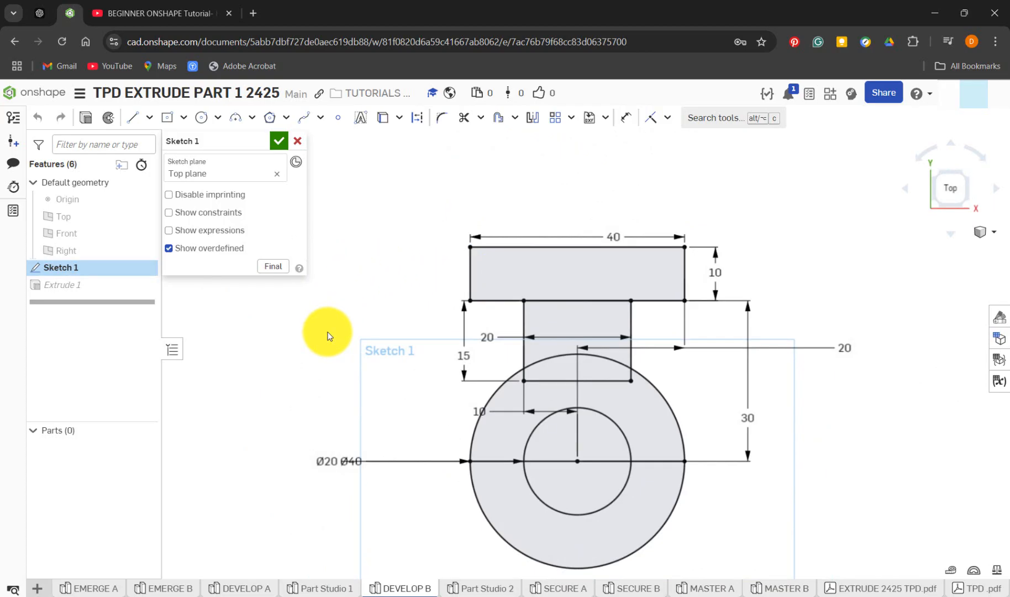
Step: Reposition the Ø40 and Ø20 dimension labels in DEVELOP B's Sketch 1 so they sit apart, below and beside the circles
left_click_drag(358, 461, 390, 528)
left_click_drag(334, 463, 395, 478)
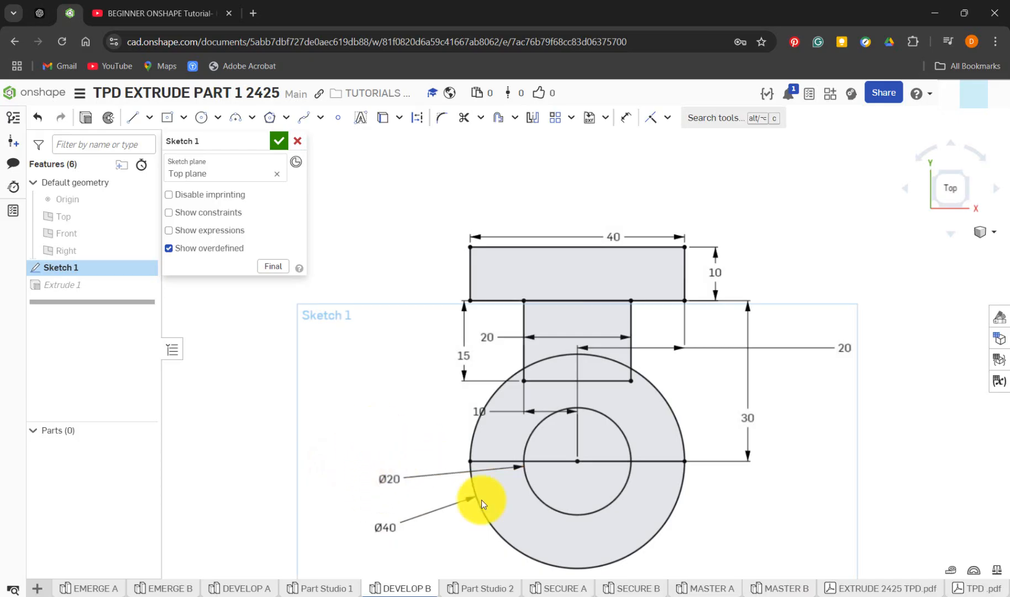
Step: In Part Studio 2, start a sketch on the Top plane and draw a 20 mm diameter circle centred on the origin
left_click(481, 590)
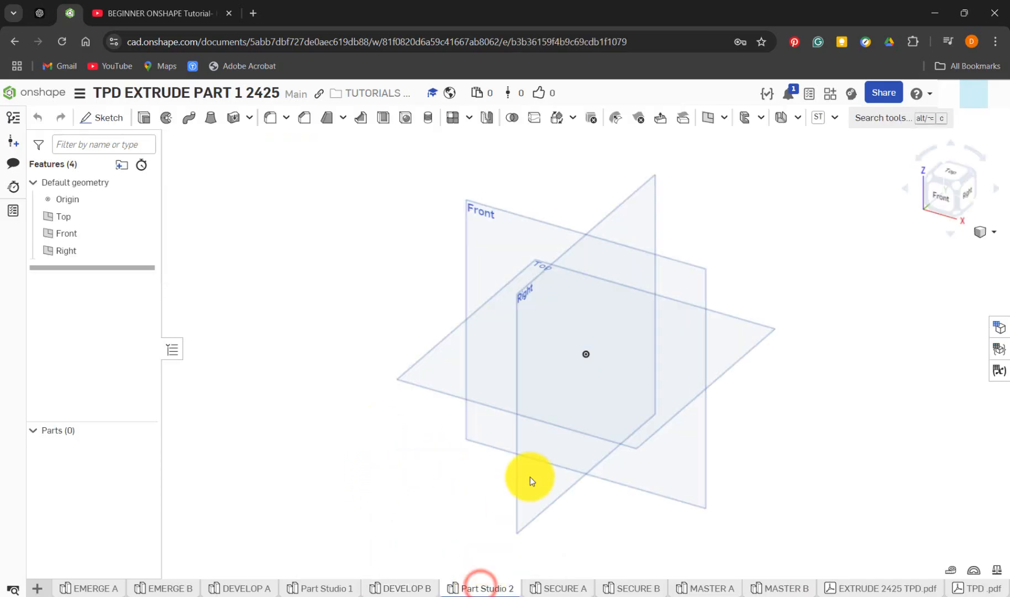
left_click(116, 126)
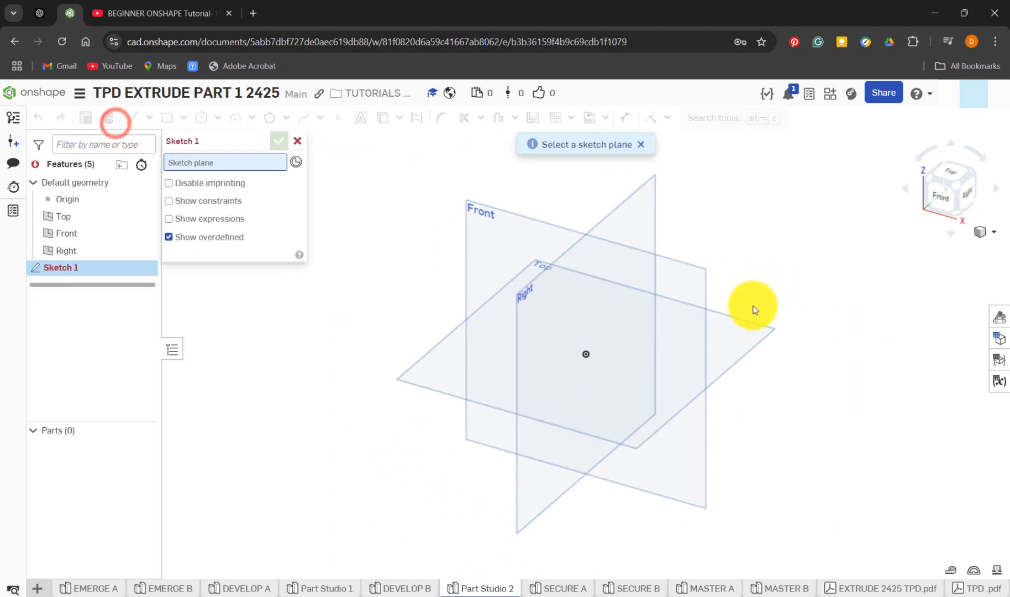
left_click(756, 343)
key("n")
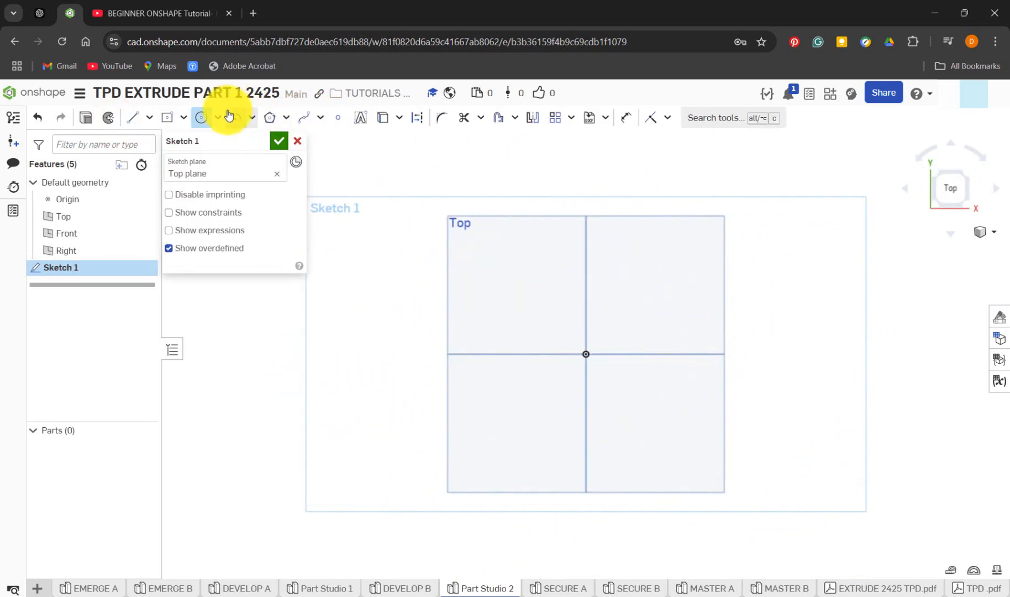
key("c")
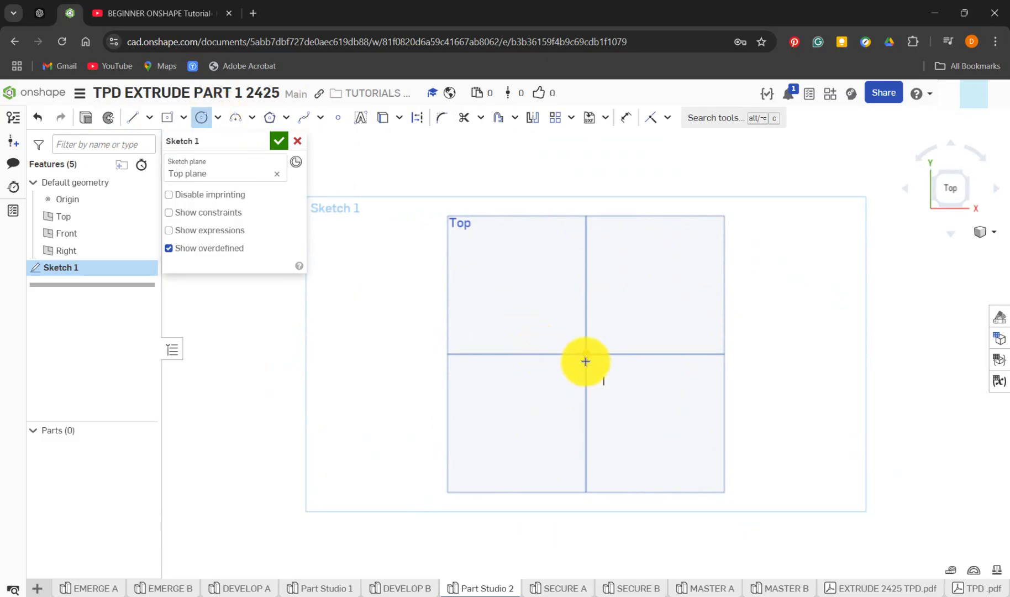
left_click(586, 355)
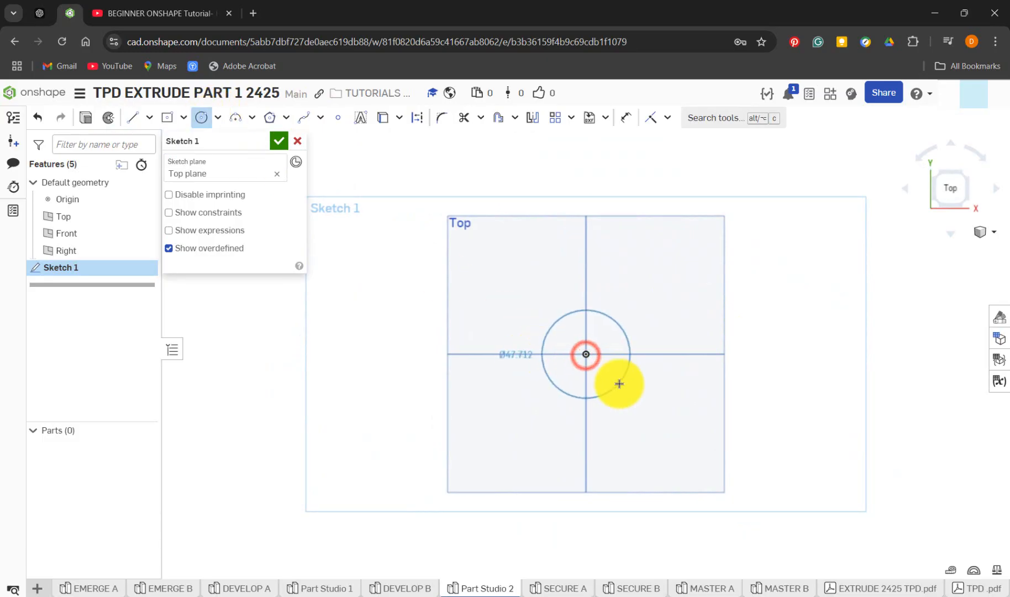
left_click(619, 383)
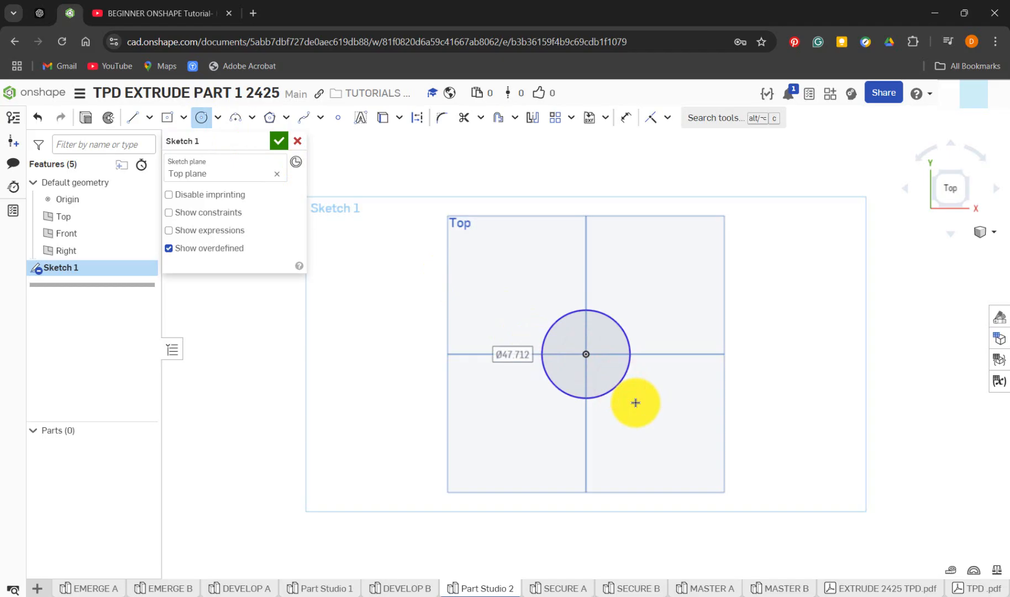
type("20")
key("Return")
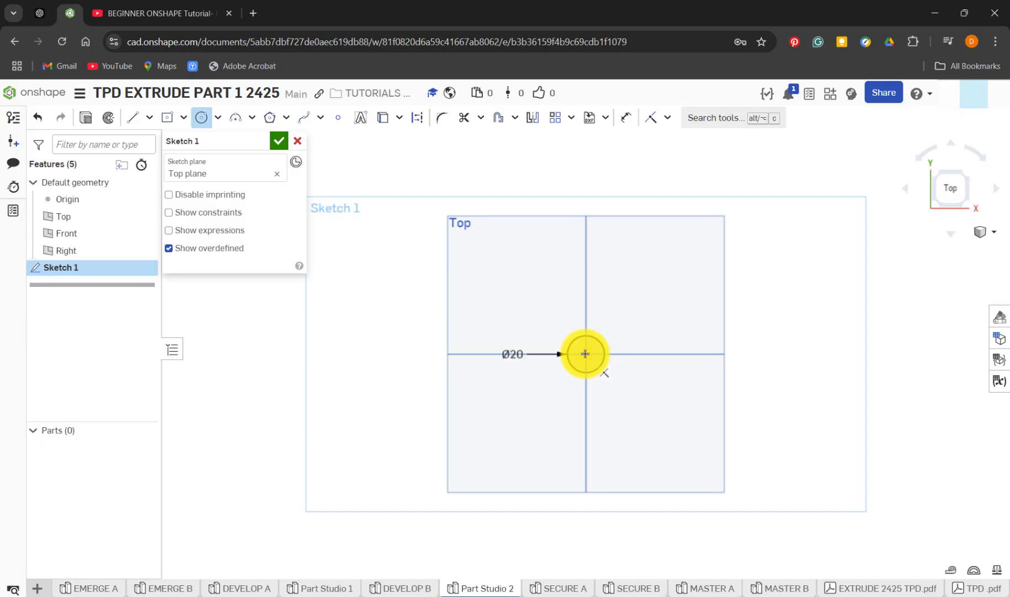
Step: Draw a second circle of 40 mm diameter centred on the origin, concentric with the first
left_click(586, 354)
left_click(632, 386)
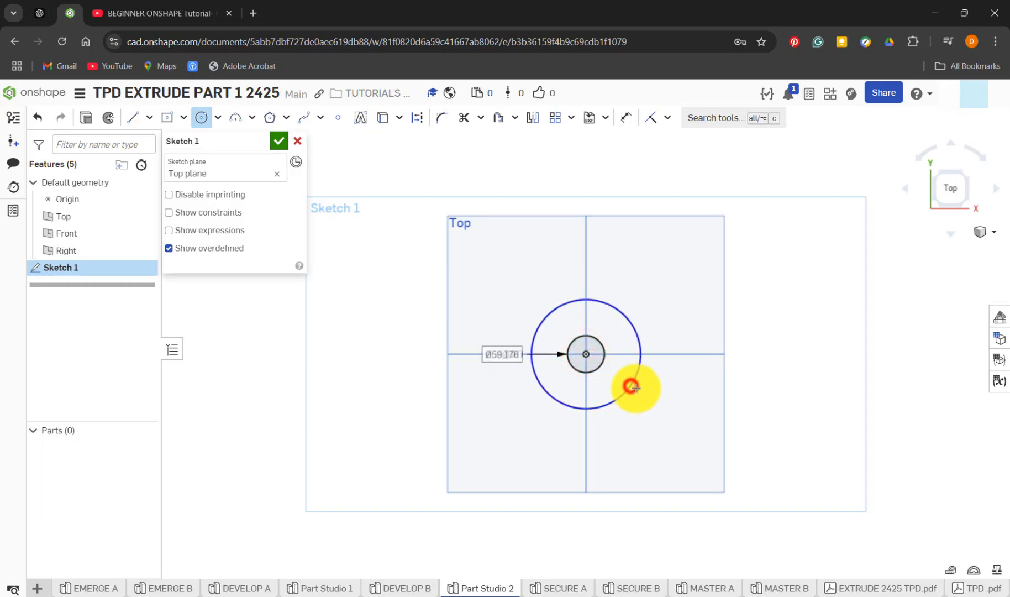
type("4")
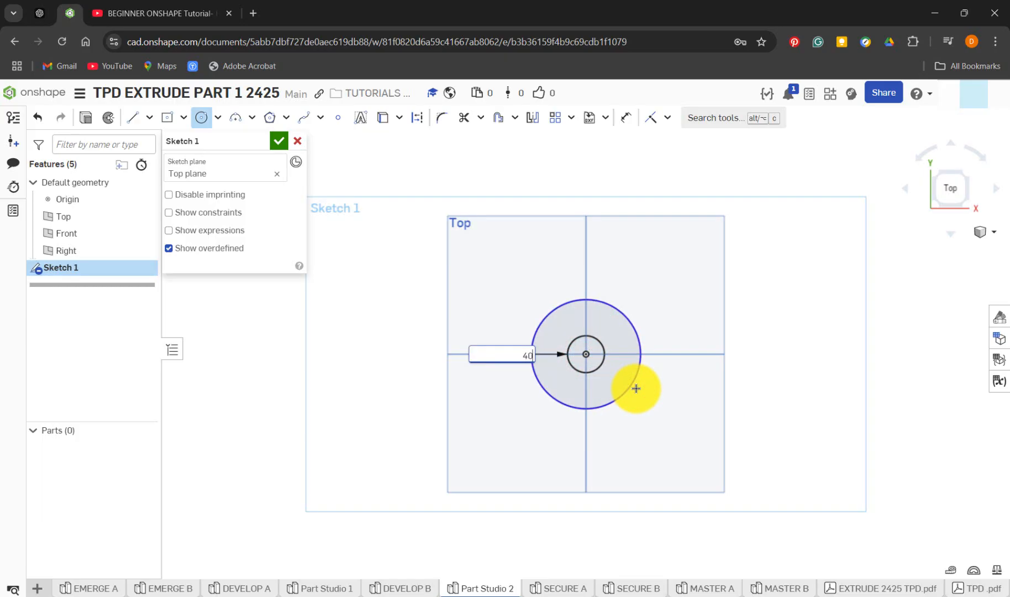
type("0")
key("Return")
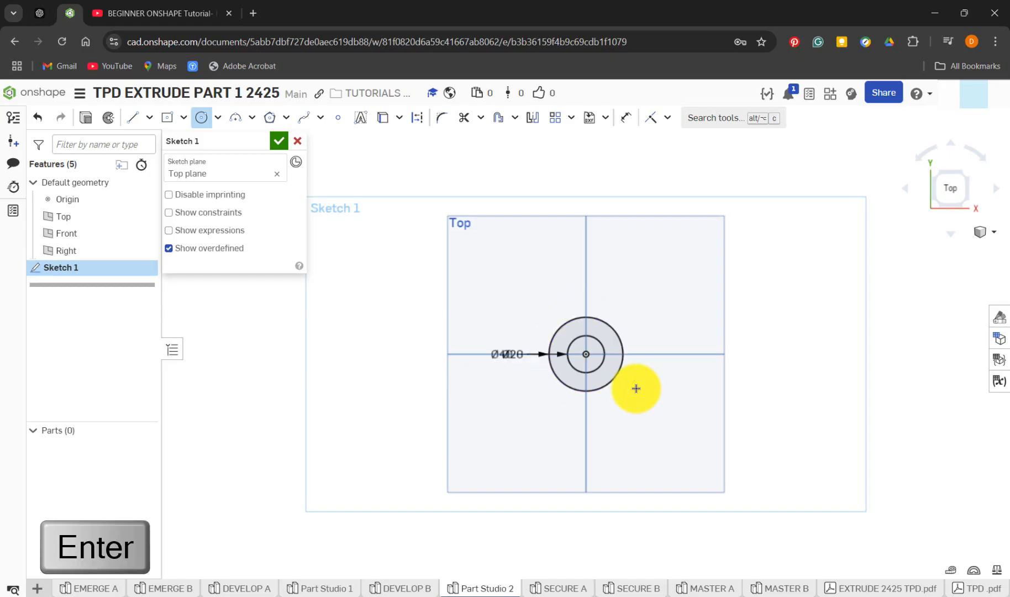
key("Escape")
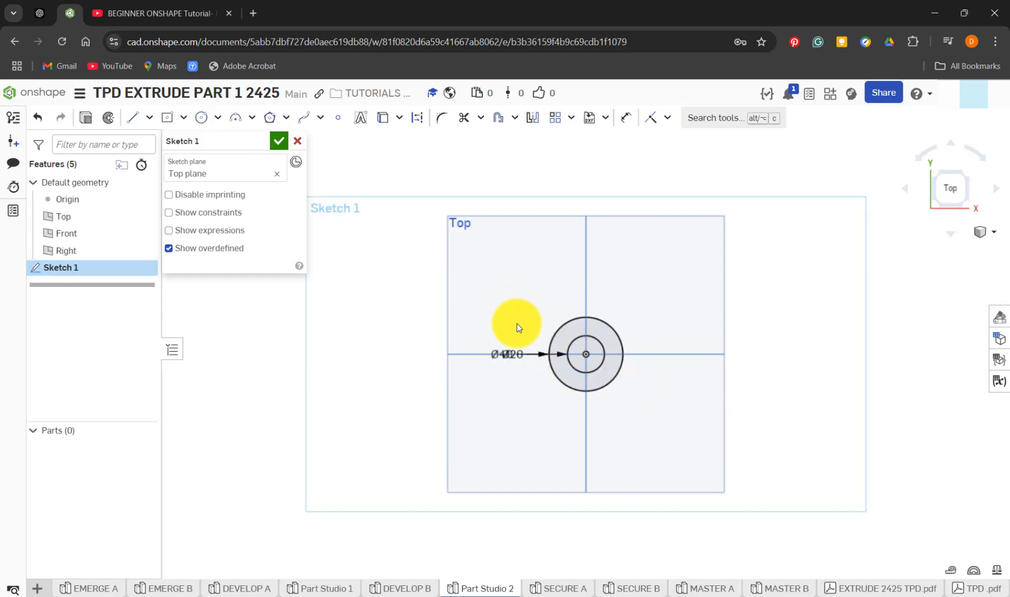
Step: Move the overlapping Ø20 and Ø40 dimension labels apart to clear spots below and beside the circles
left_click_drag(516, 353, 507, 304)
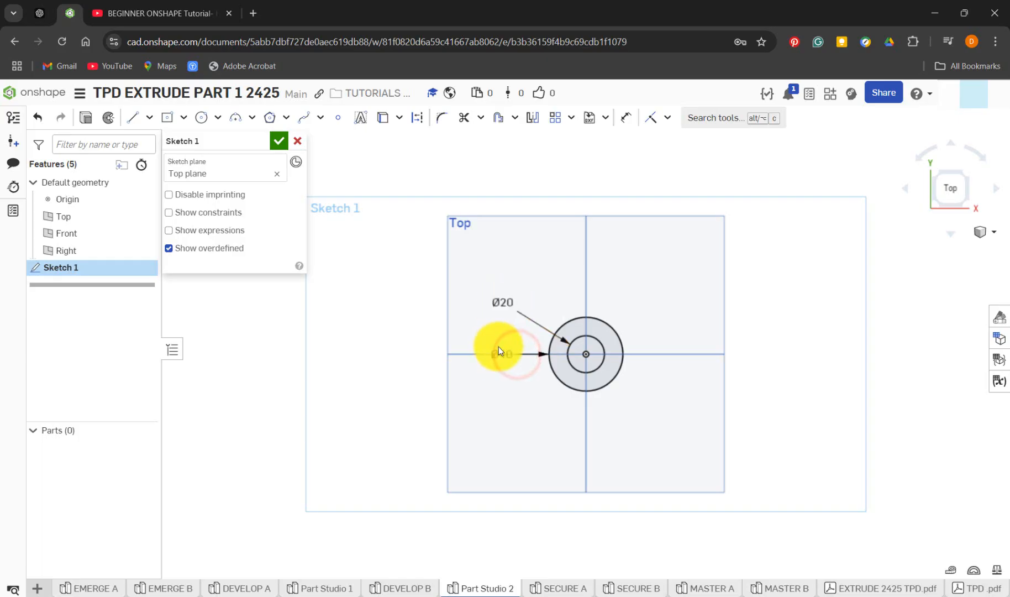
left_click_drag(496, 352, 497, 397)
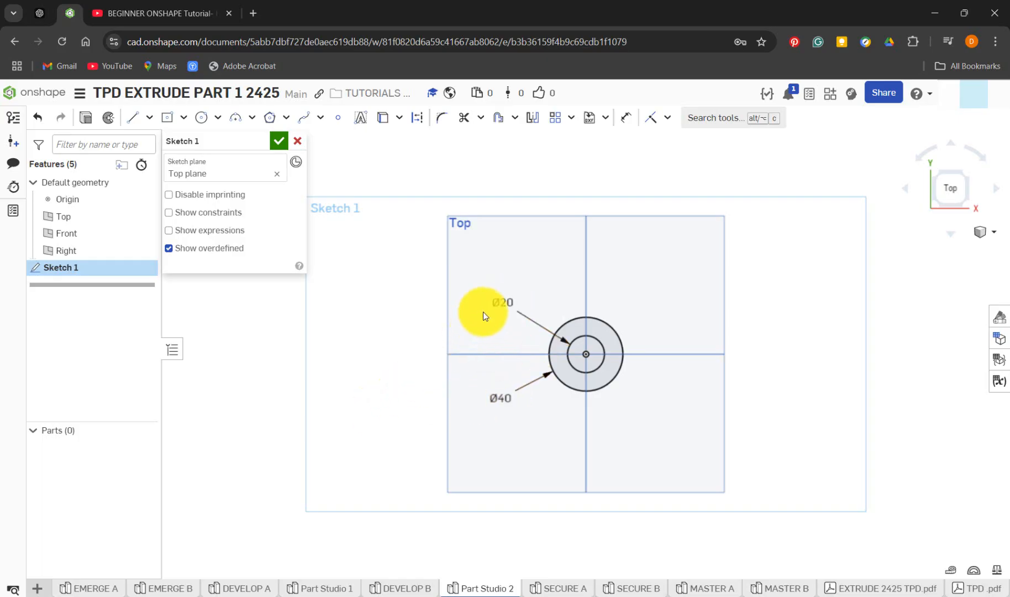
left_click_drag(497, 302, 536, 440)
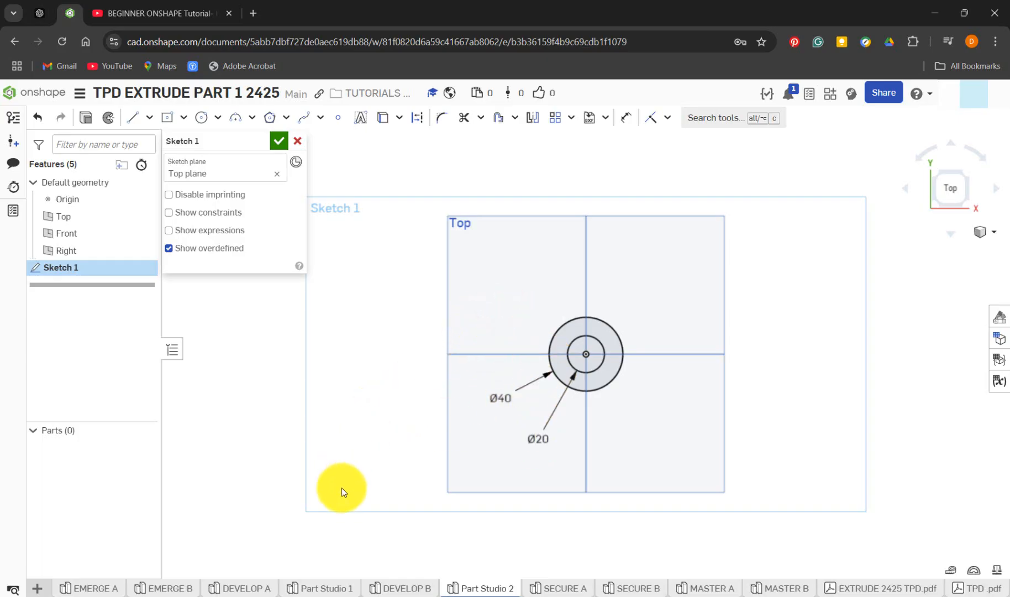
Step: Consult DEVELOP B's sketch and, in Part Studio 2, draw a corner rectangle about 17 by 23 mm rising from inside the outer circle's top
left_click(415, 590)
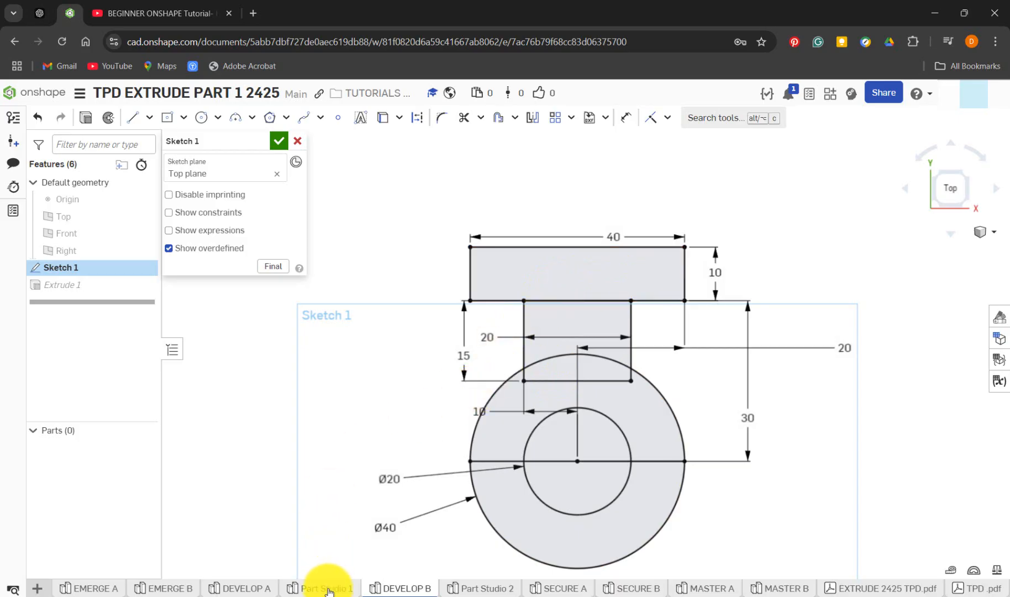
mouse_move(329, 591)
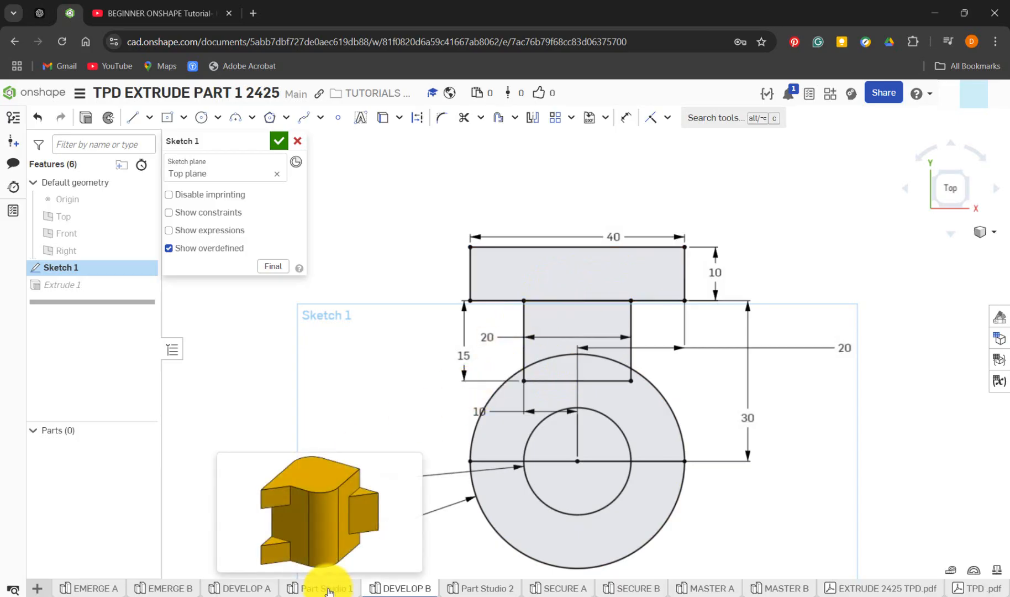
left_click(472, 590)
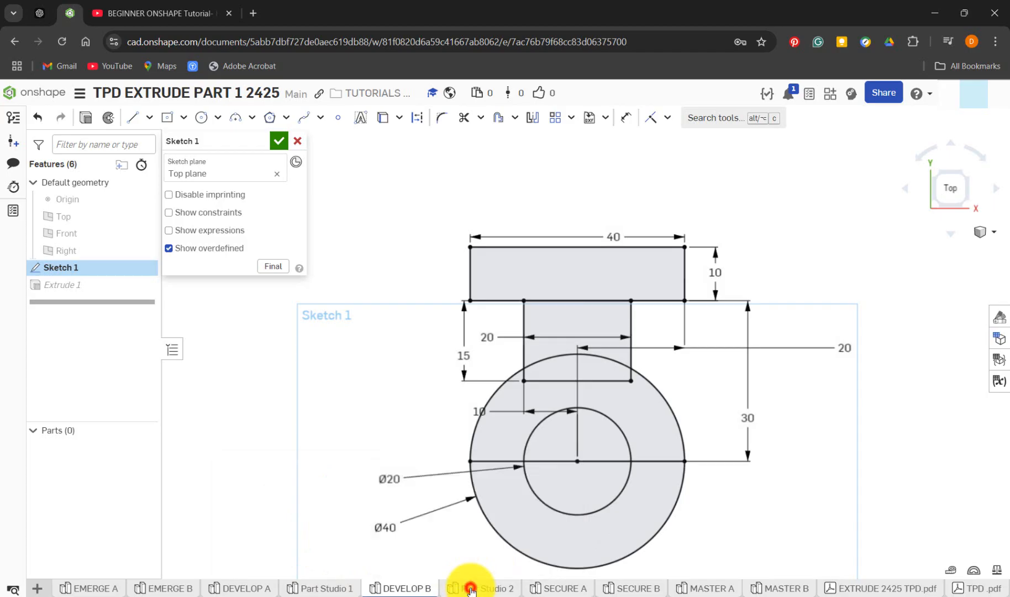
scroll(638, 298, "up", 2)
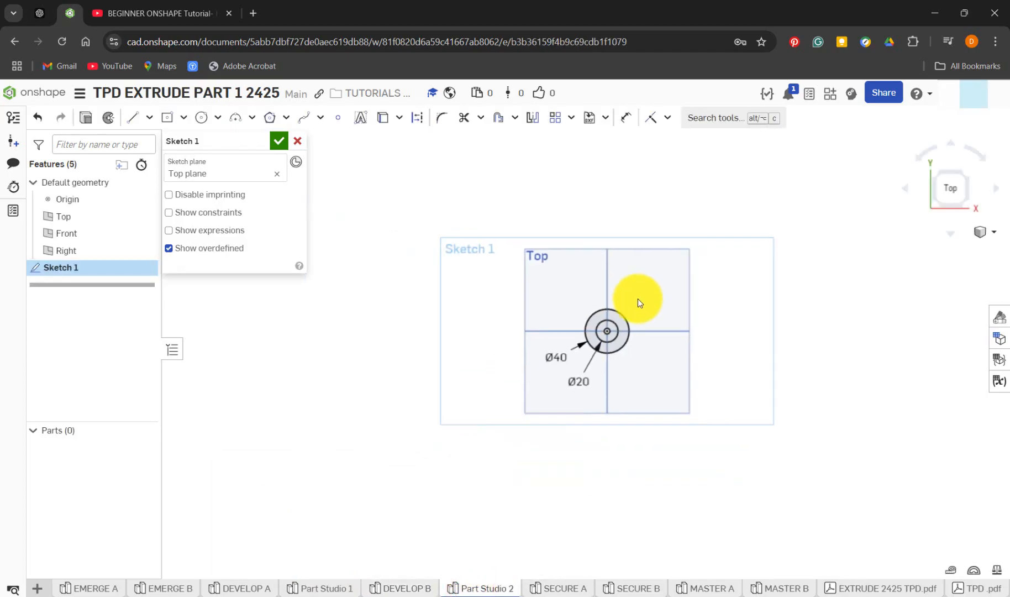
scroll(638, 299, "down", 5)
left_click(183, 117)
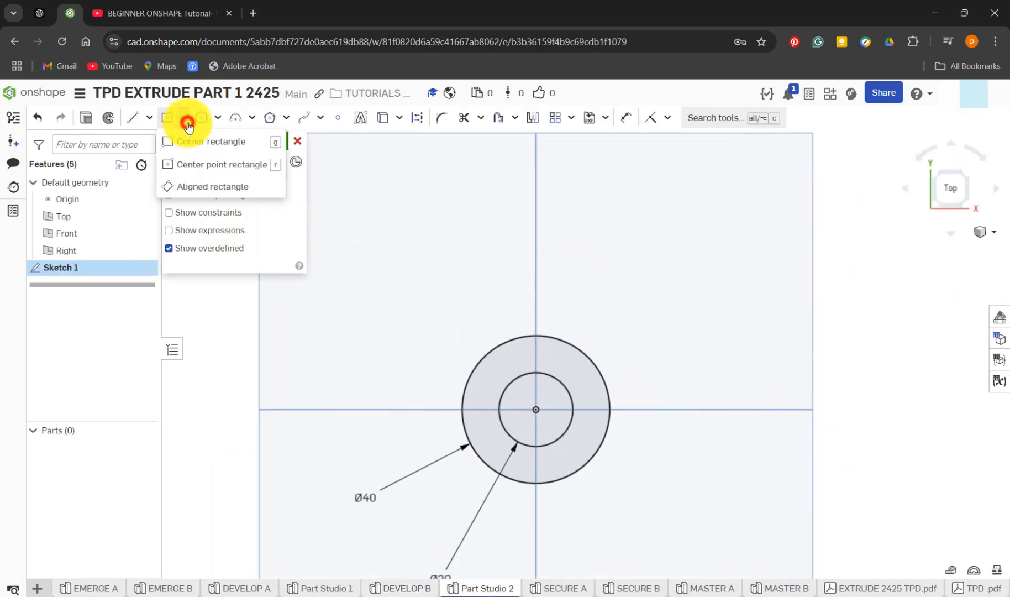
left_click(196, 145)
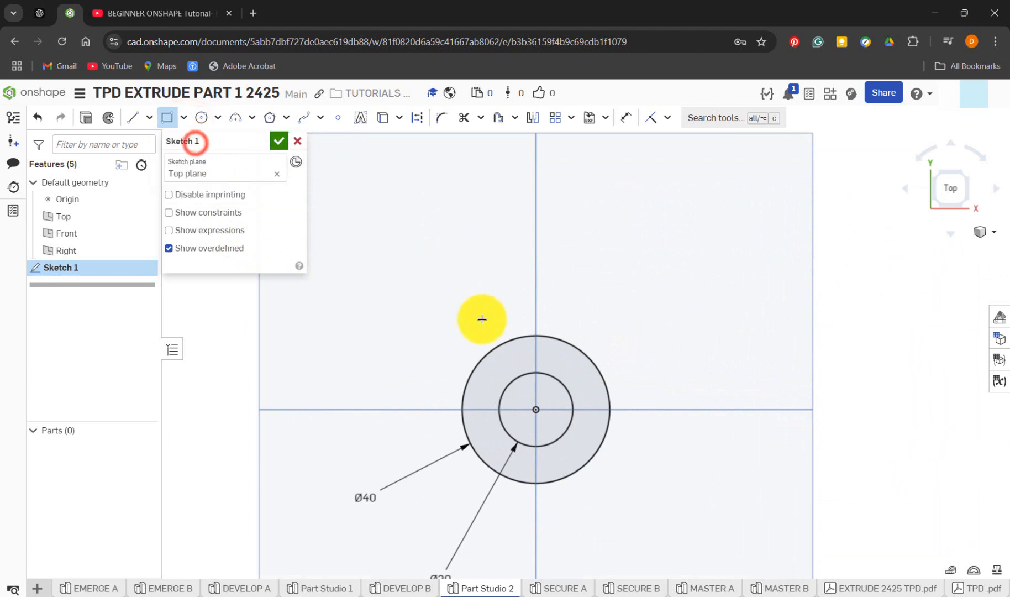
left_click(505, 355)
left_click(570, 271)
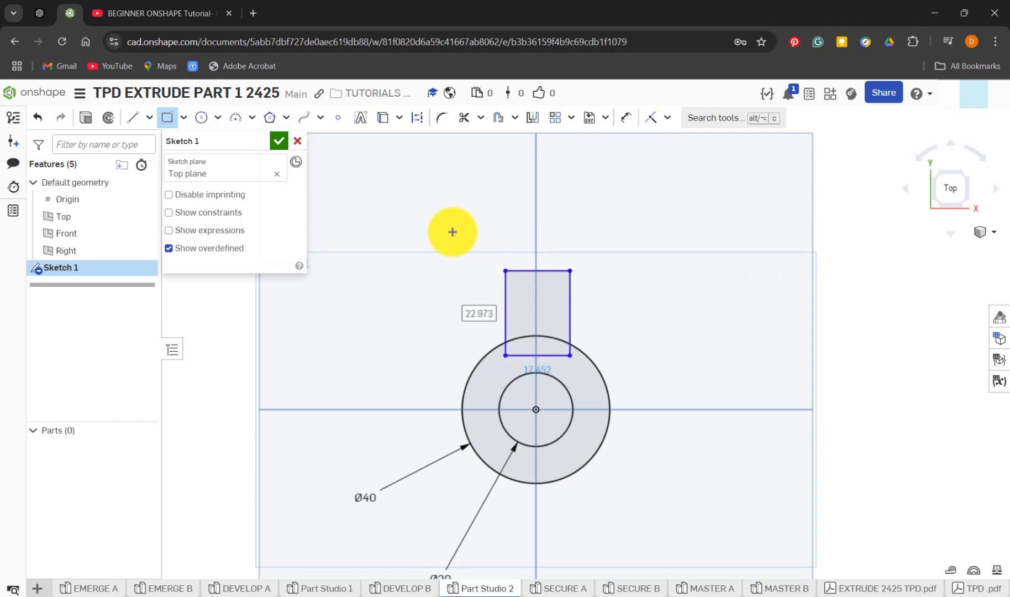
Step: Draw a wide corner rectangle about 44 by 13 mm resting on the upright rectangle's top edge
left_click(455, 272)
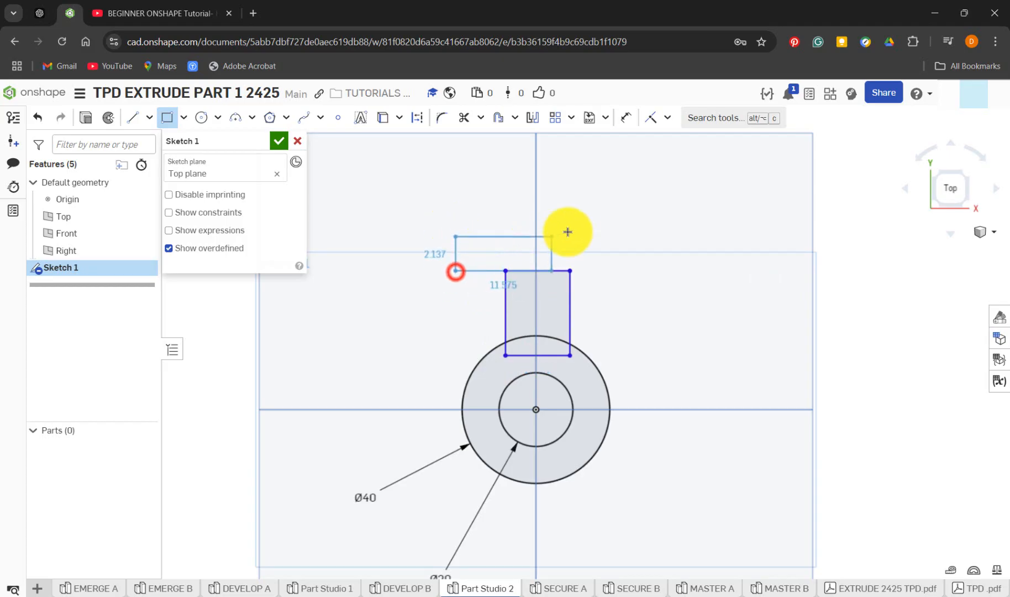
left_click(619, 224)
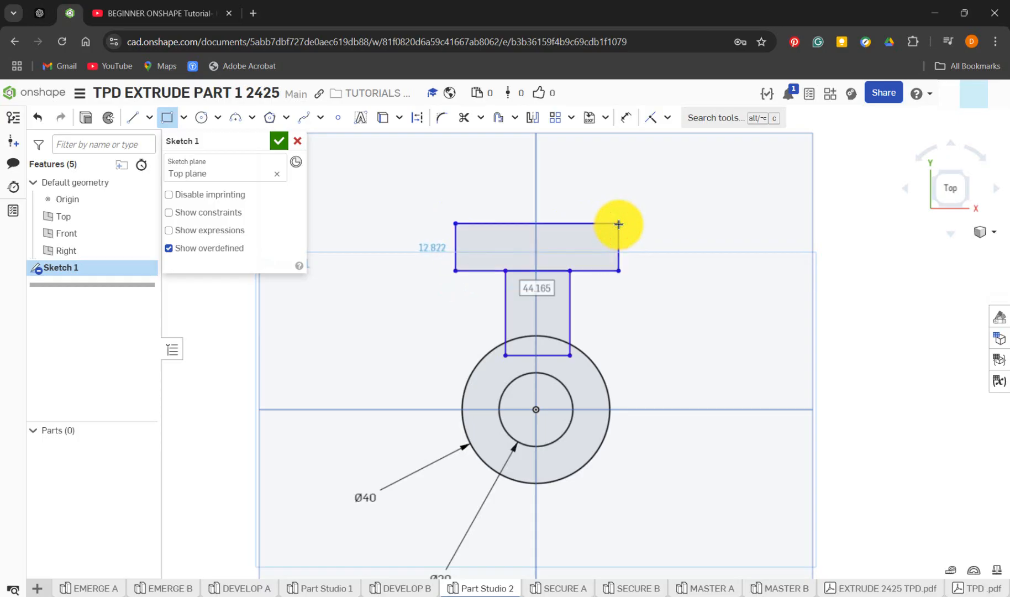
key("Escape")
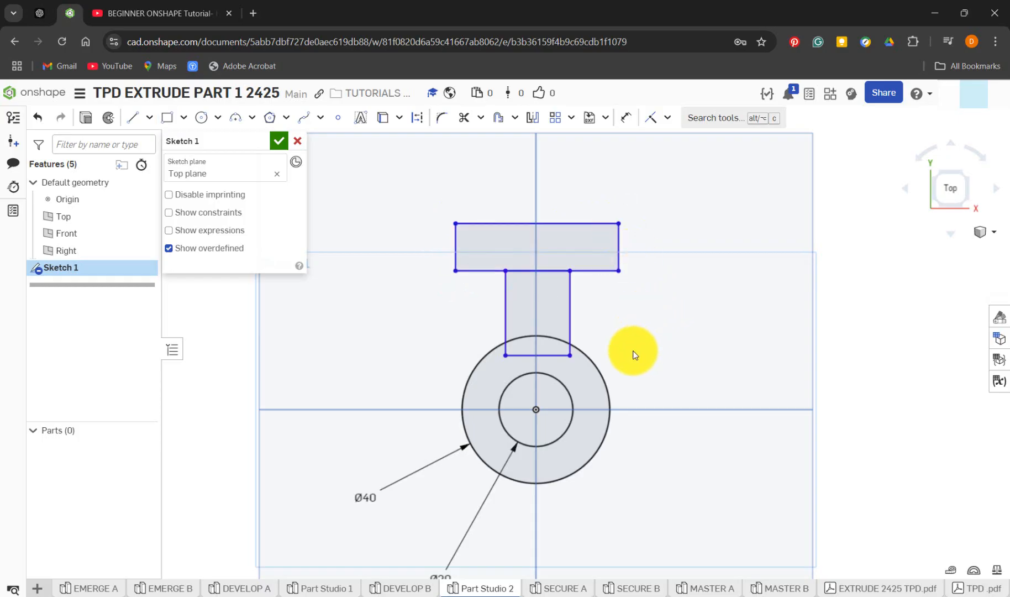
Step: Dimension the wide upper rectangle's height to 10 mm
key("u")
key("d")
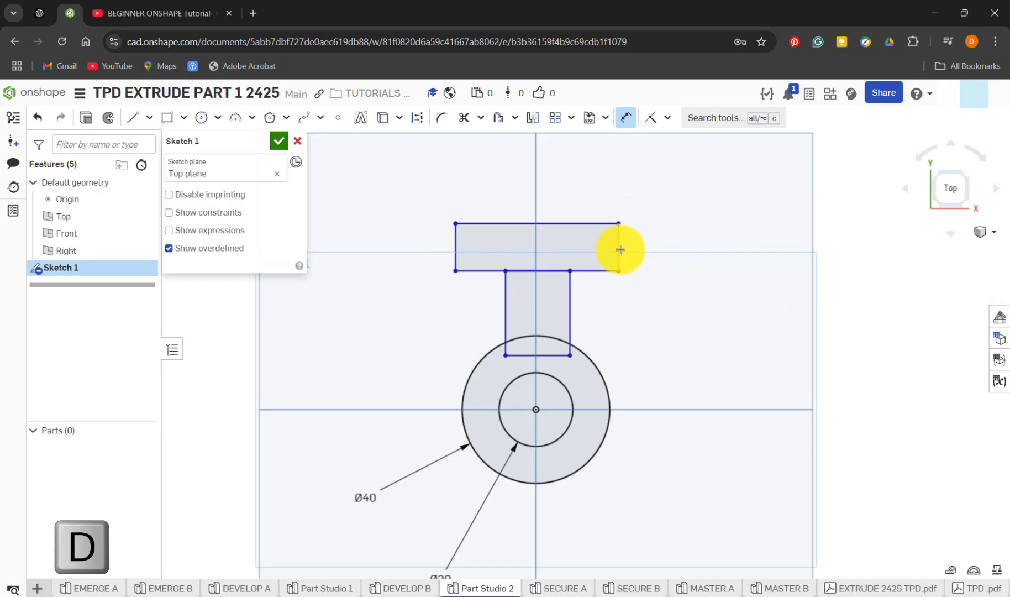
left_click(620, 248)
left_click(647, 248)
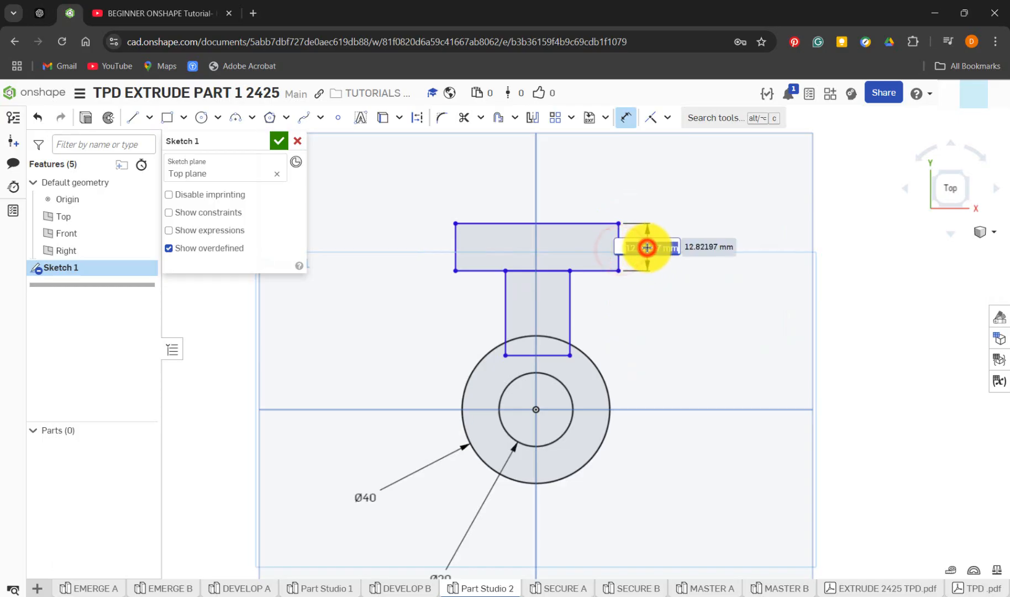
type("10")
key("Return")
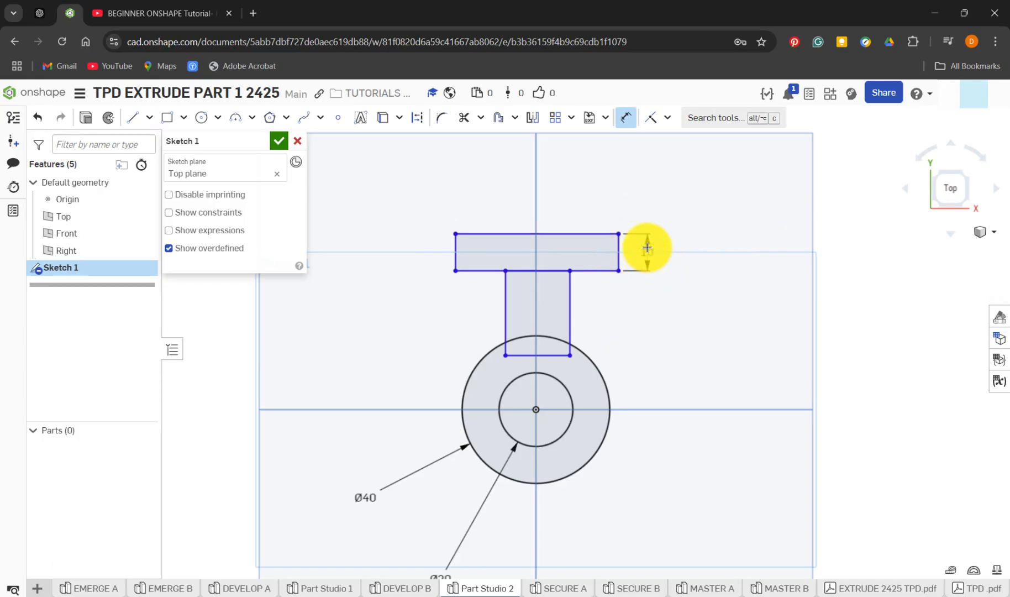
Step: Check the width in DEVELOP B's sketch and dimension the upper rectangle in Part Studio 2 to 40 mm wide
left_click(412, 587)
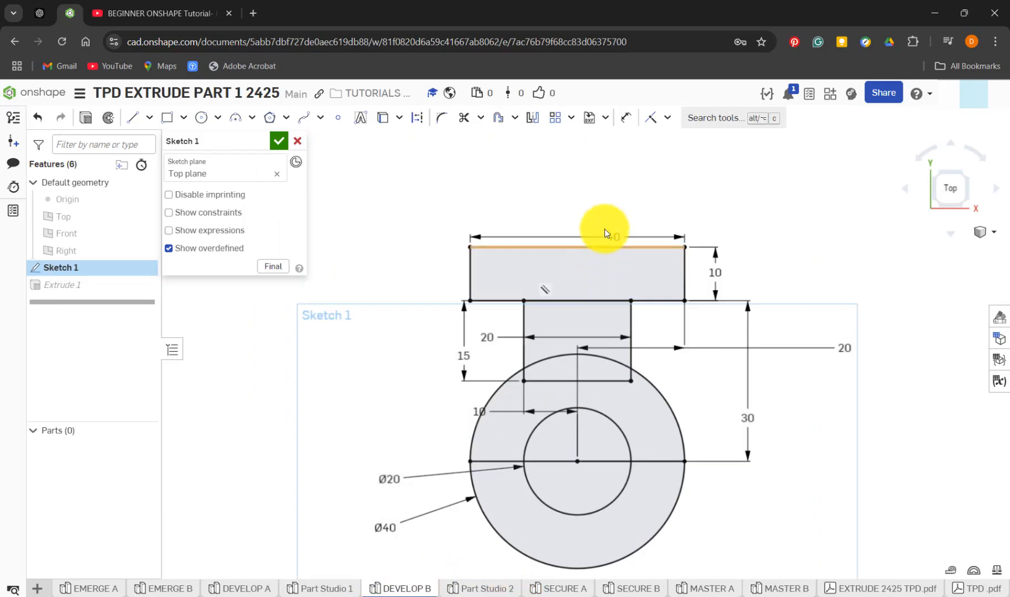
left_click(494, 586)
key("d")
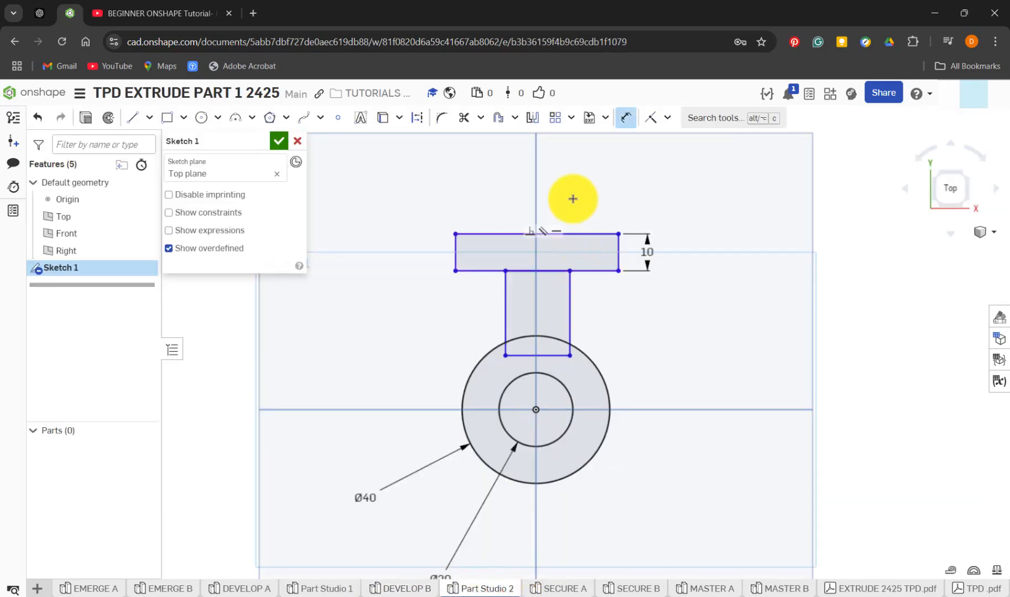
left_click(571, 234)
left_click(571, 212)
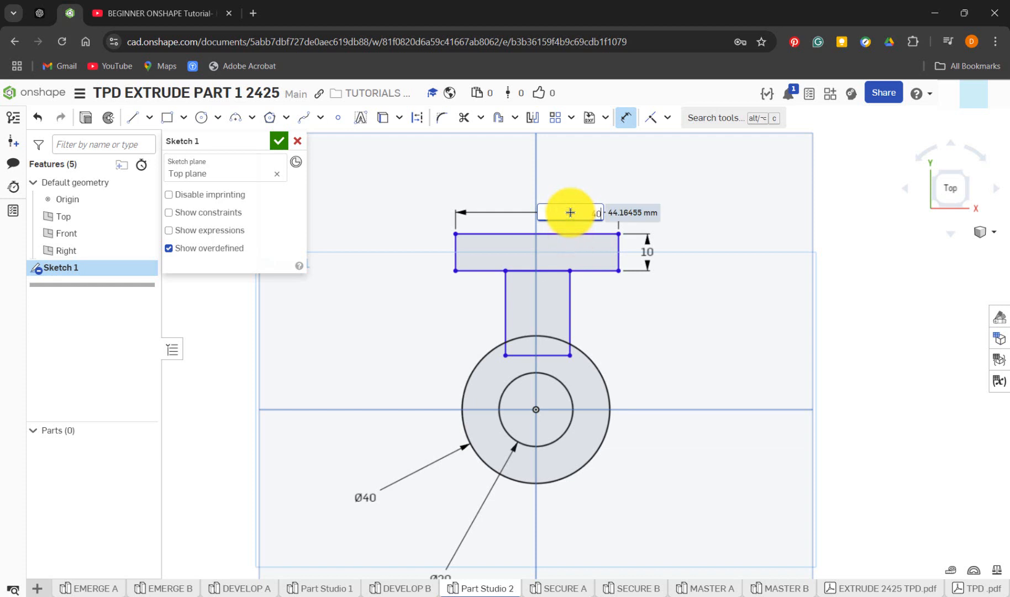
type("40")
key("Return")
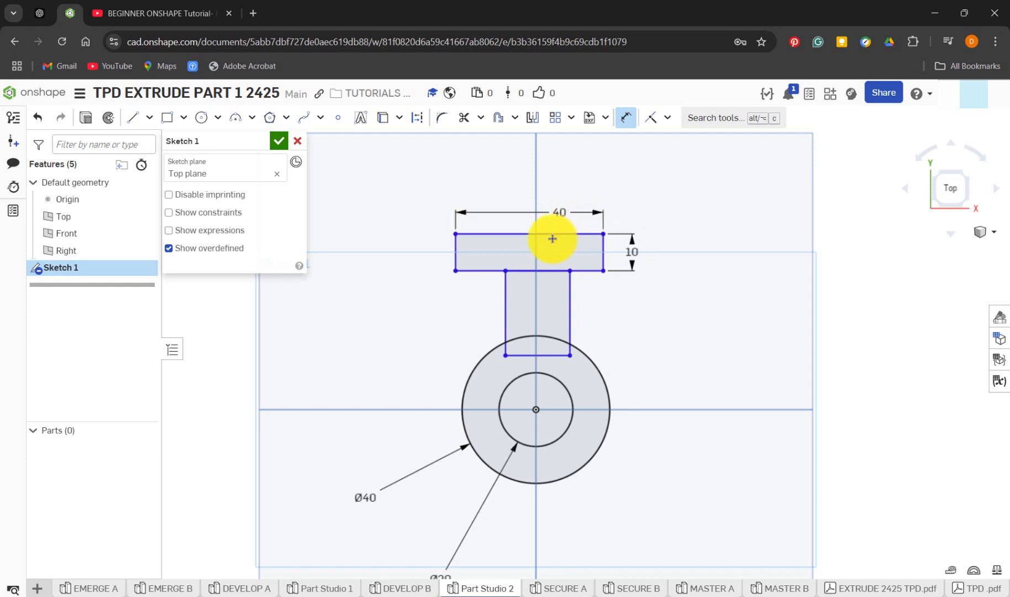
Step: Dimension the upper rectangle's left edge 20 mm from the Right plane's vertical line through the origin
left_click(537, 321)
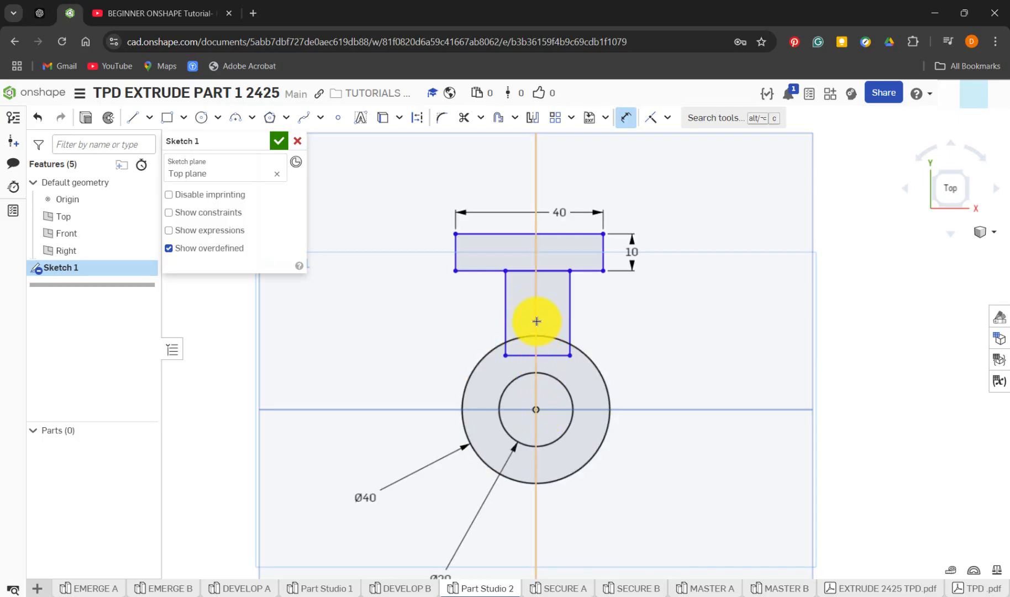
left_click(459, 262)
left_click(467, 189)
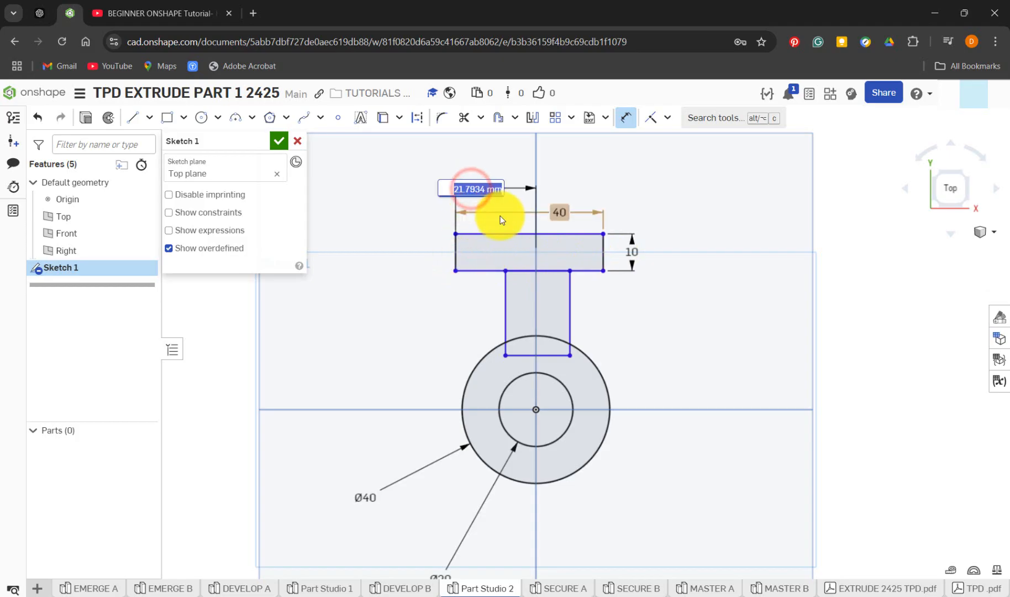
type("20")
key("Return")
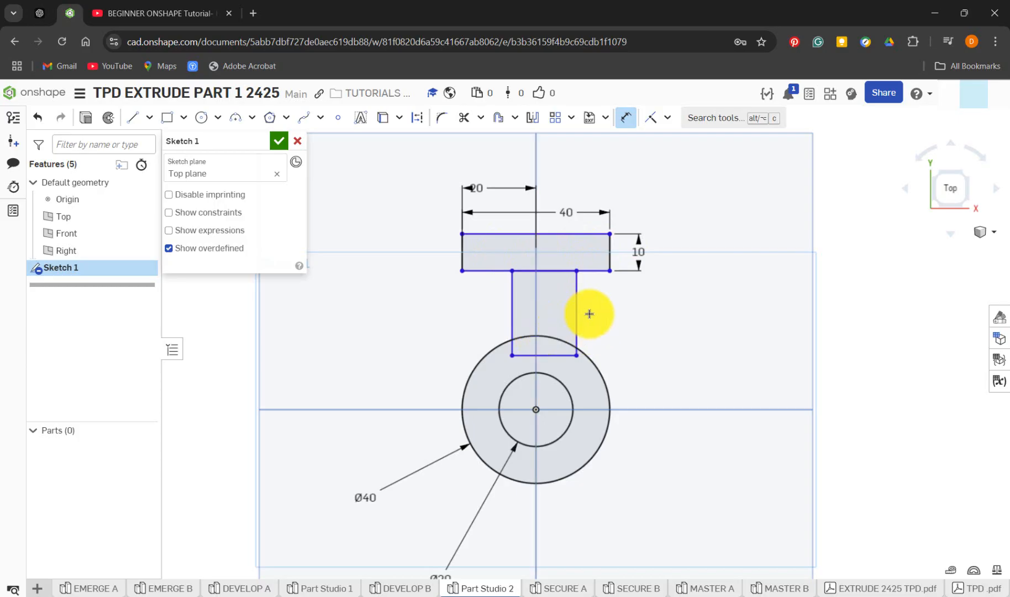
Step: Check the narrow rectangle's width in DEVELOP B's sketch and dimension it to 20 mm wide in Part Studio 2
left_click(513, 310)
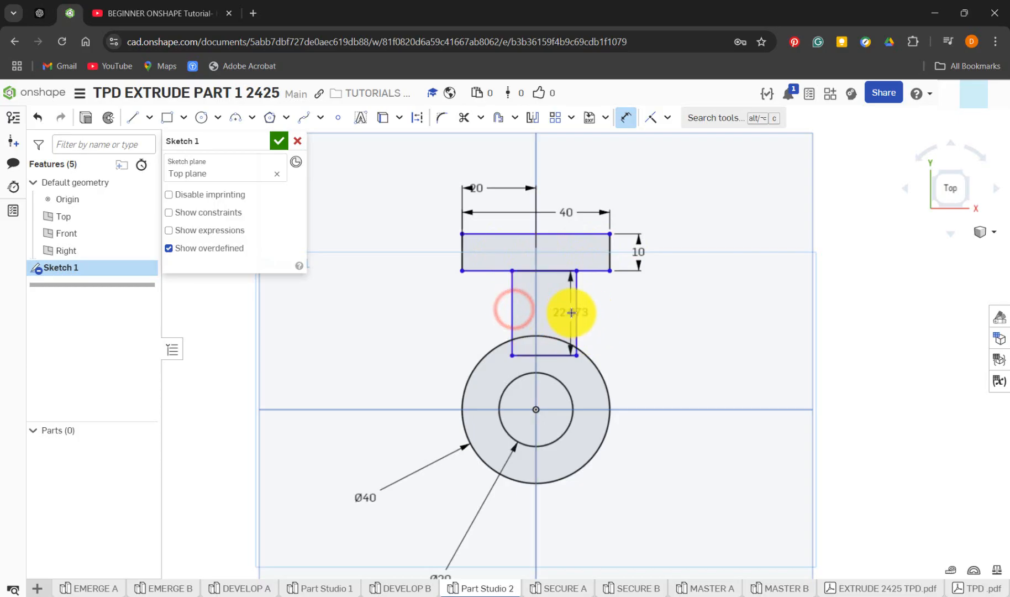
left_click(576, 313)
left_click(640, 319)
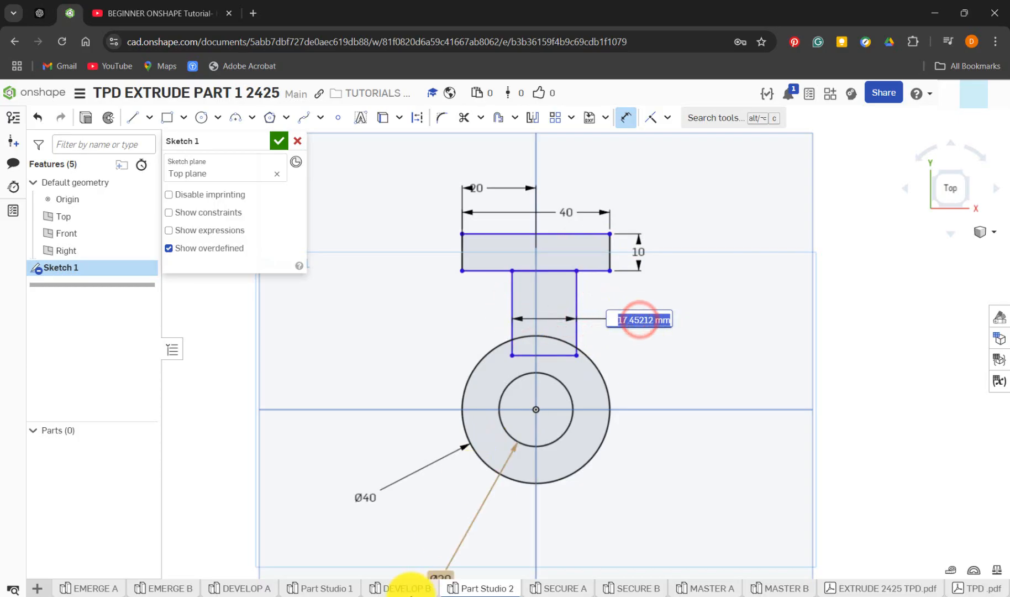
left_click(404, 586)
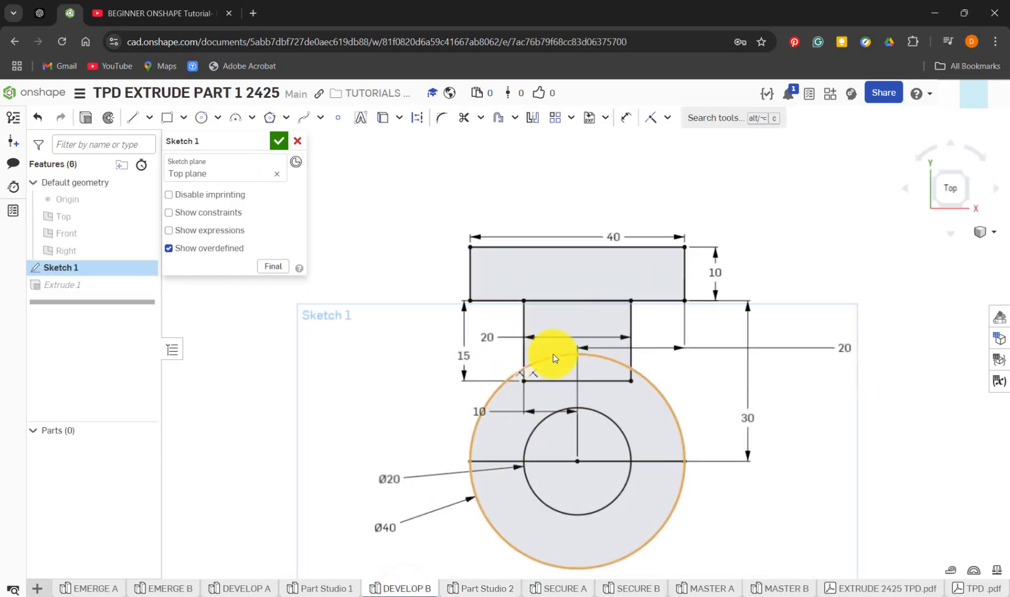
left_click(477, 588)
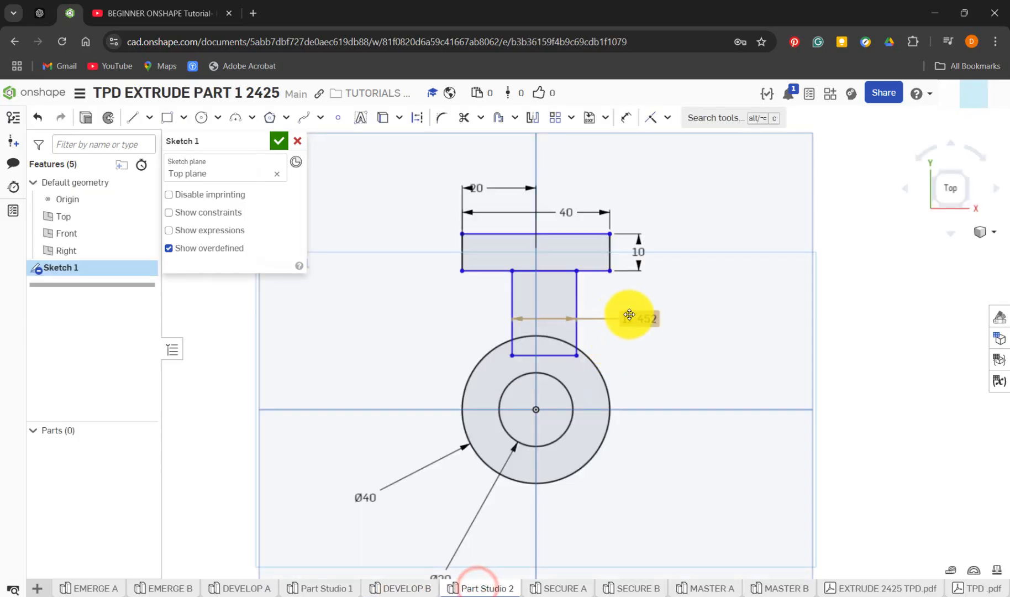
left_click(630, 318)
type("20")
key("Return")
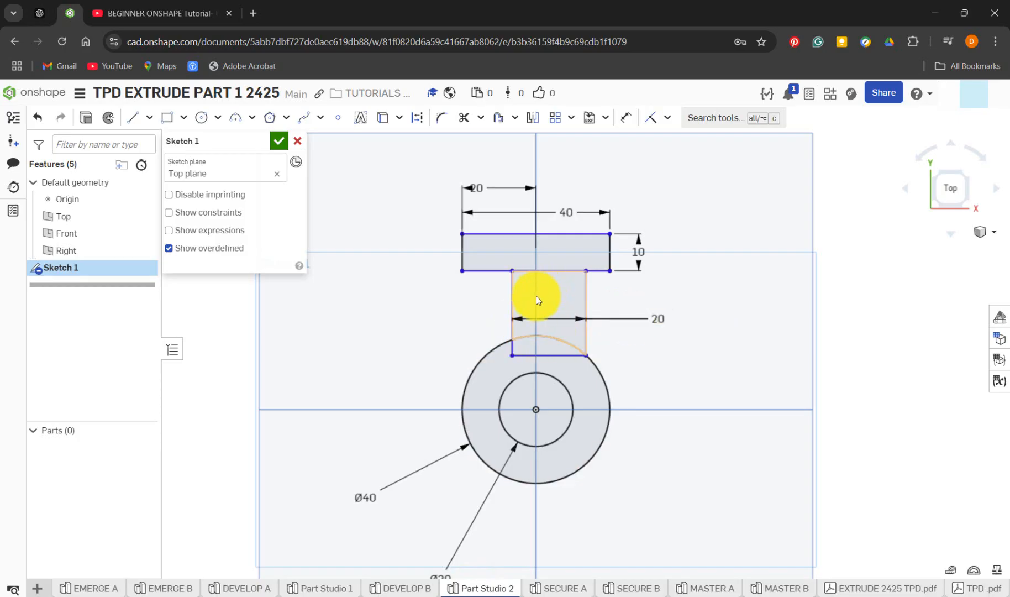
Step: Dimension the narrow rectangle's left edge 10 mm from the Right plane's vertical line through the origin
key("d")
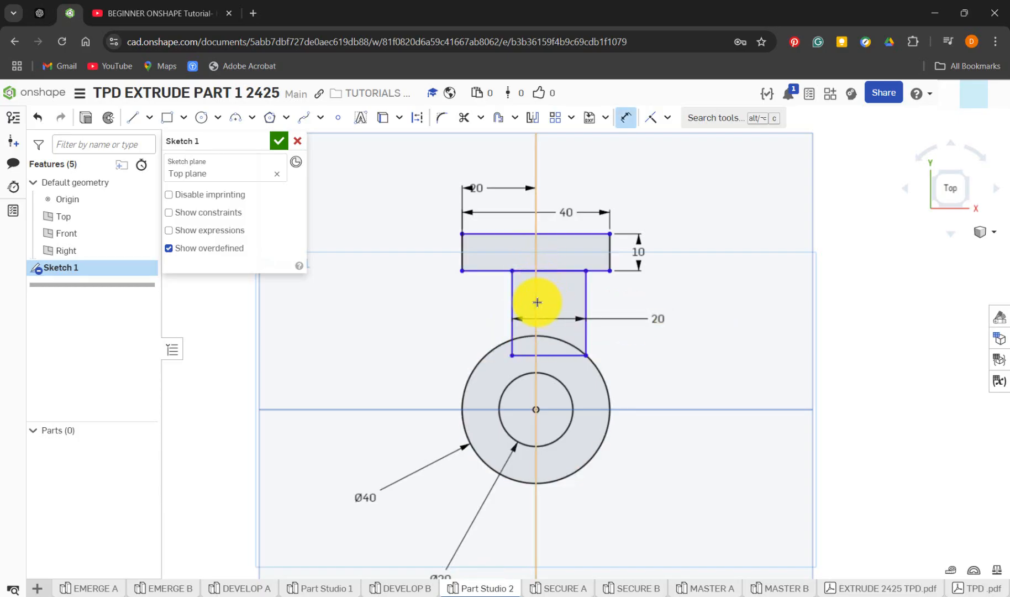
left_click(537, 303)
left_click(513, 302)
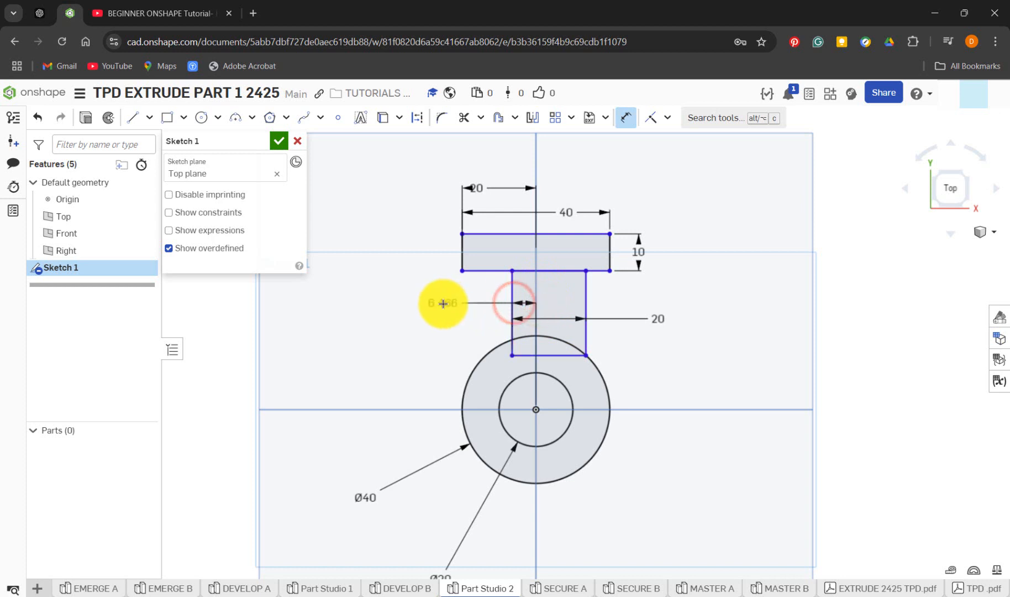
left_click(443, 304)
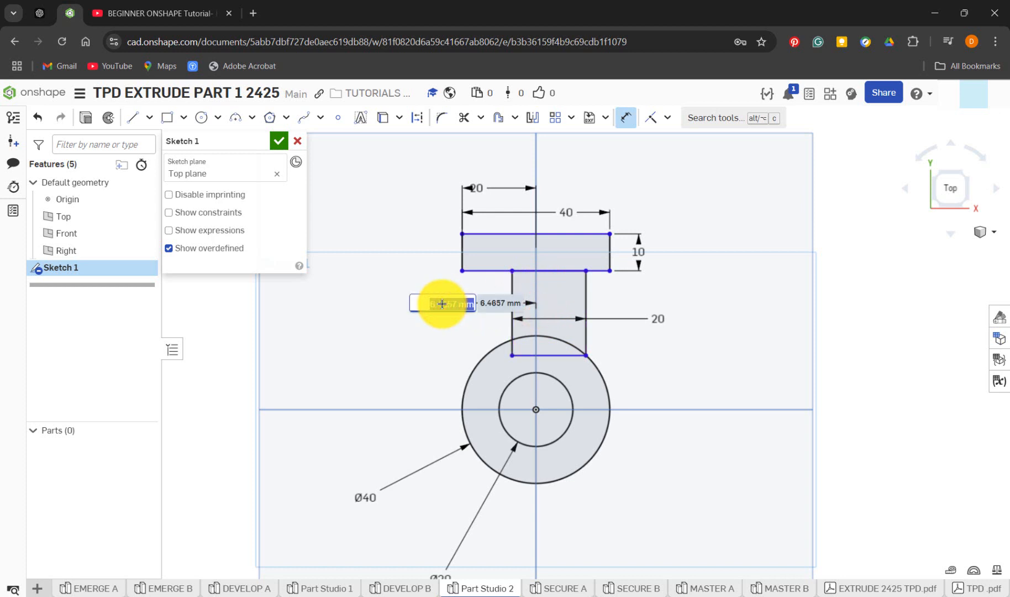
key("Return")
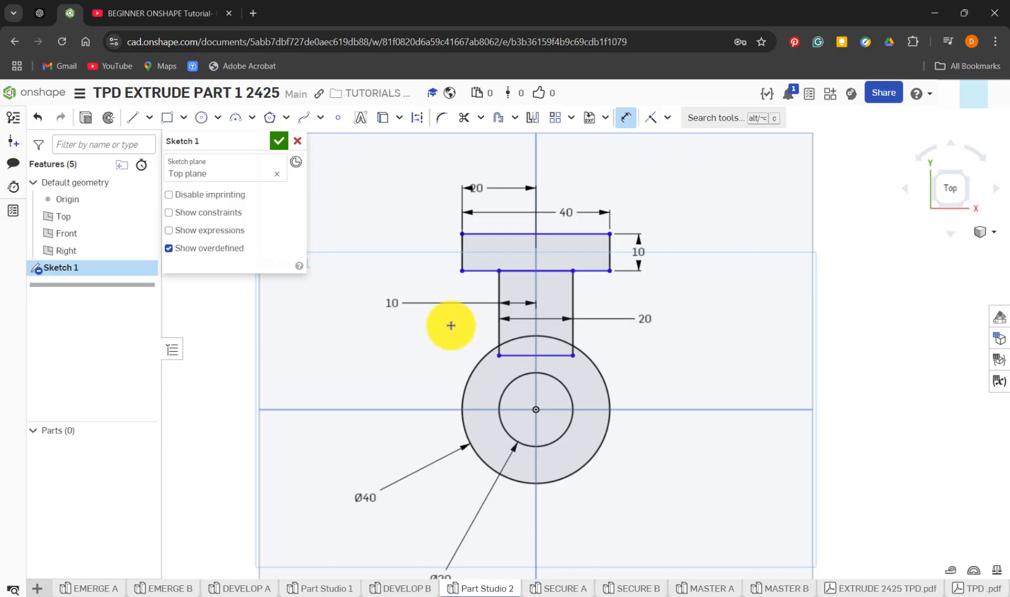
Step: Check the vertical spacing in DEVELOP B's sketch and dimension the wide rectangle's lower edge 30 mm above the origin in Part Studio 2
left_click(420, 592)
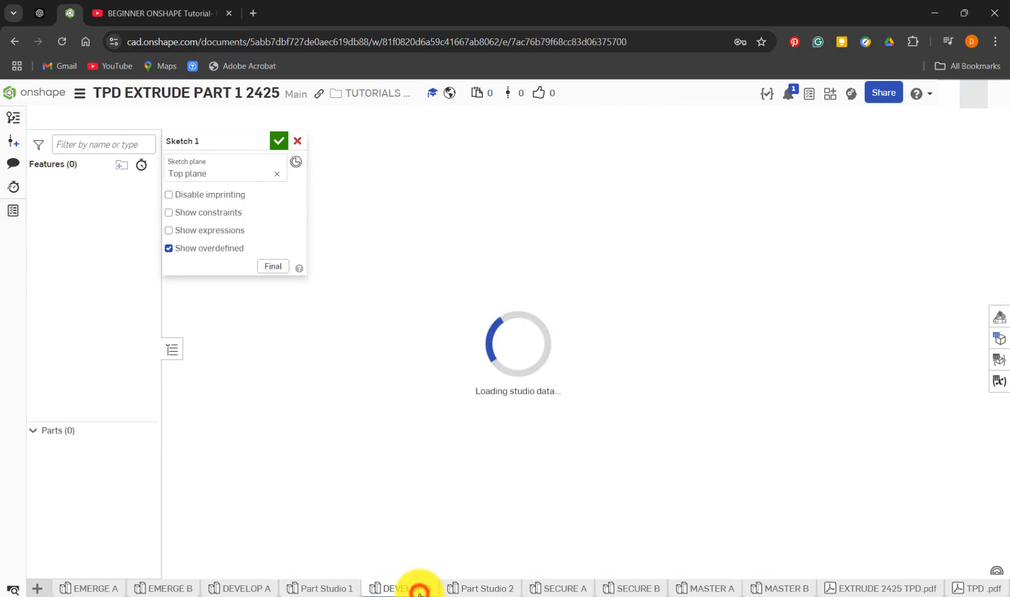
left_click(743, 430)
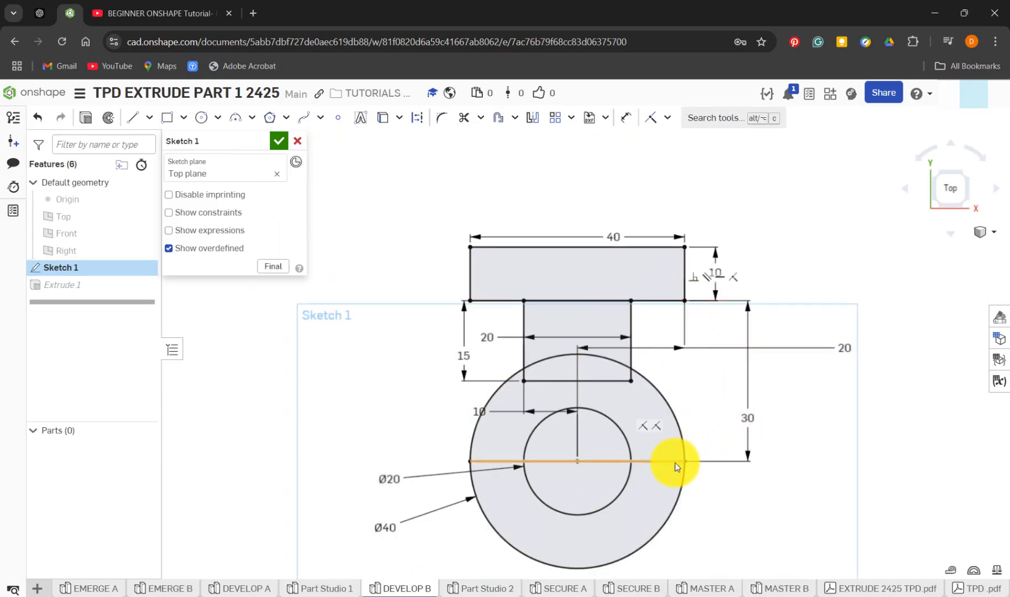
left_click(466, 591)
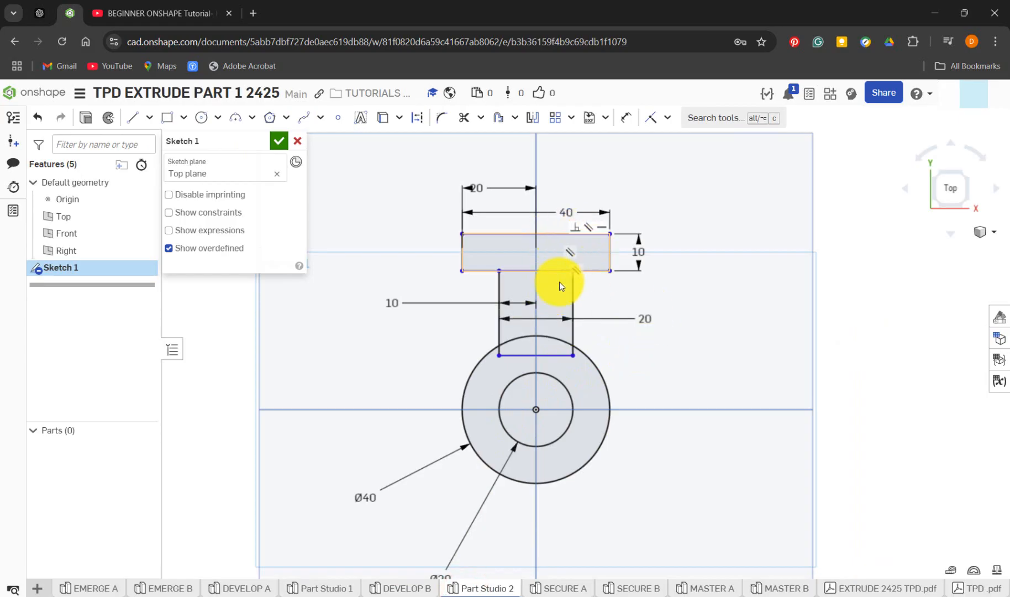
key("u")
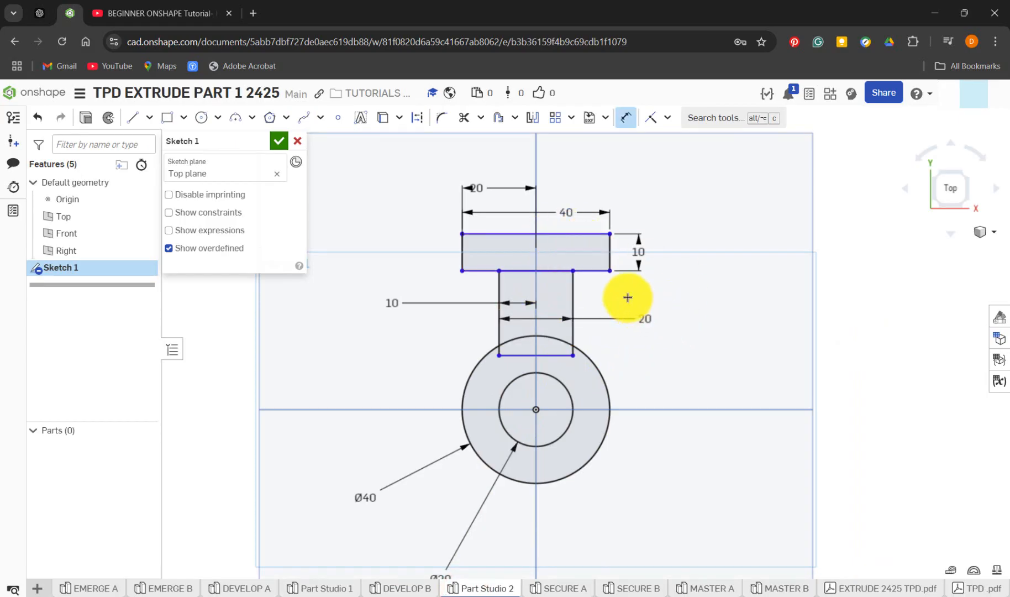
left_click(599, 273)
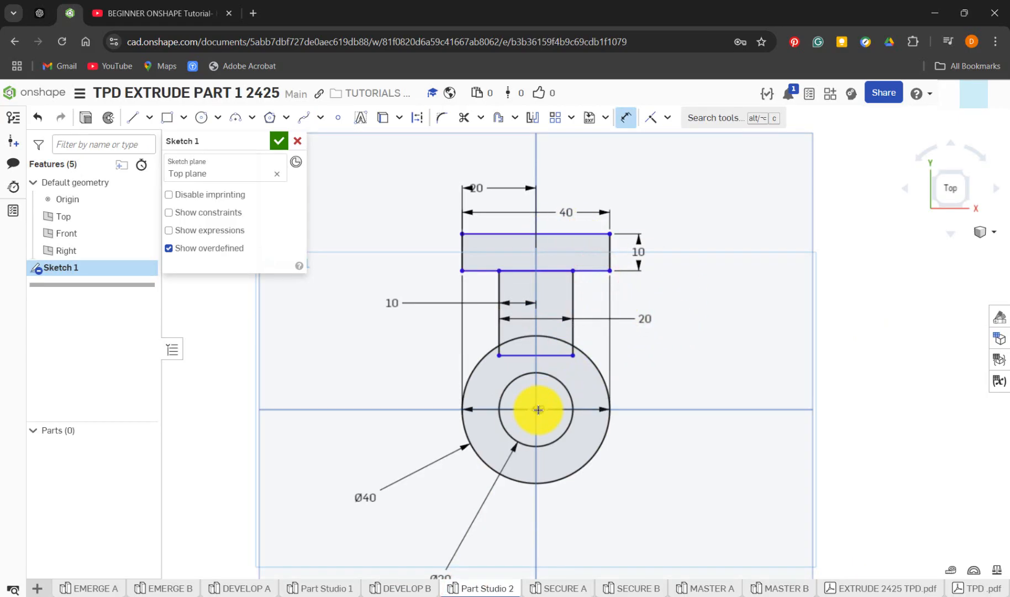
left_click(539, 408)
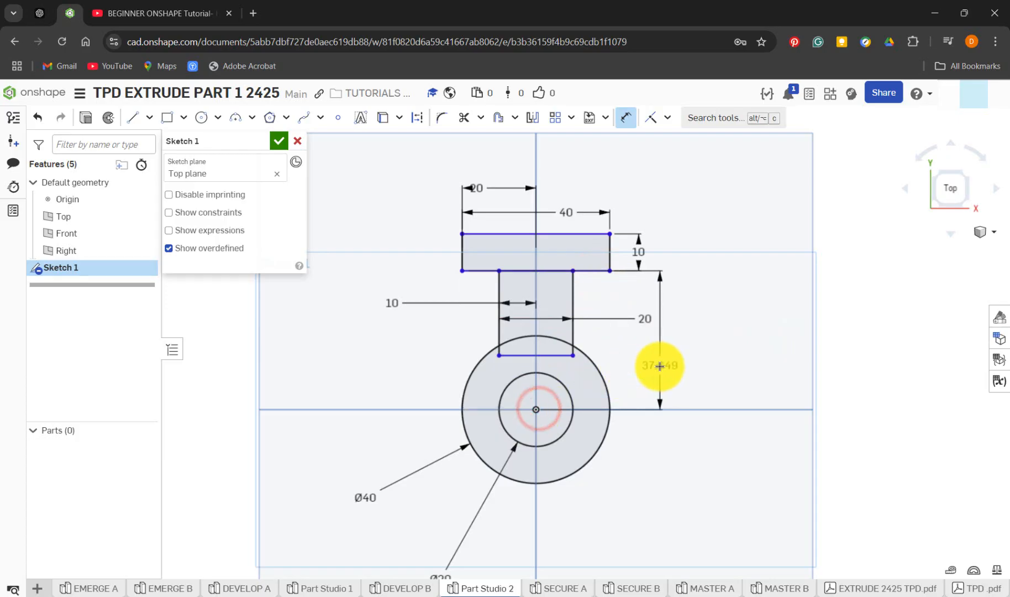
left_click(660, 366)
type("3")
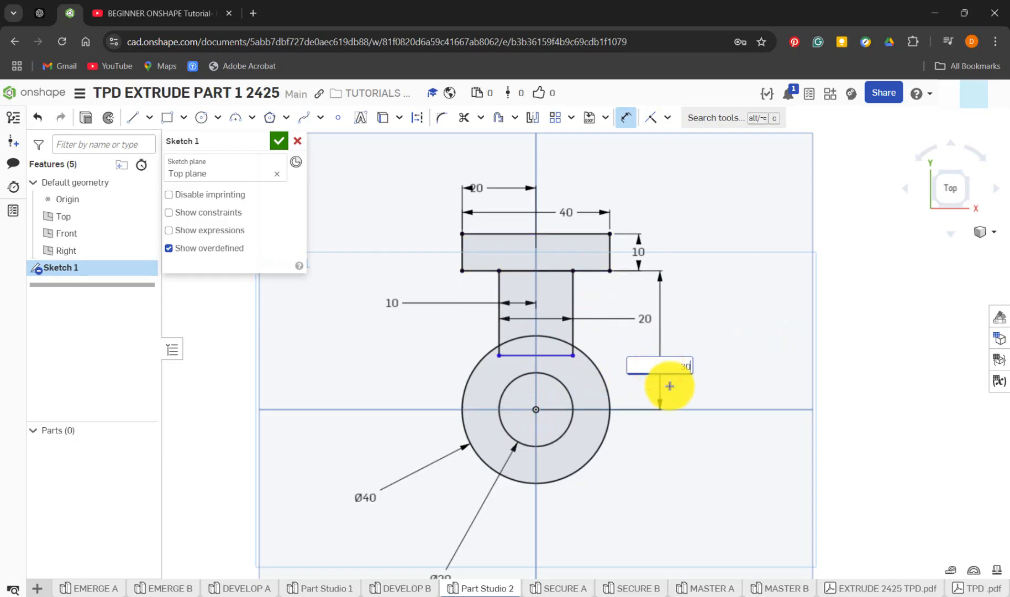
type("0")
key("Return")
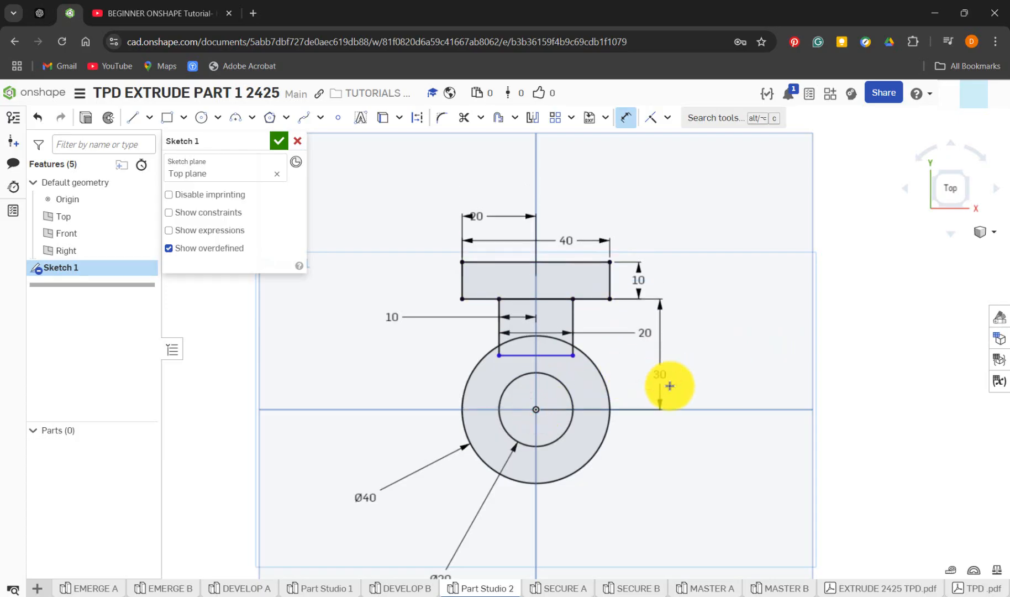
Step: Dimension the narrow rectangle's height to 15 mm and compare the sketch with DEVELOP B's reference sketch
left_click(500, 331)
left_click(452, 332)
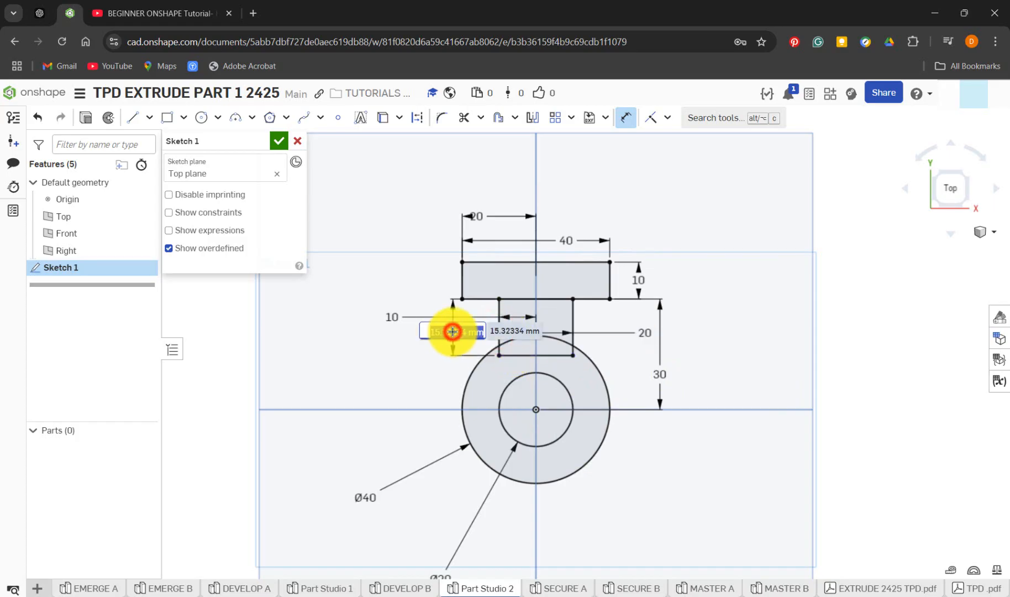
type("15")
key("Return")
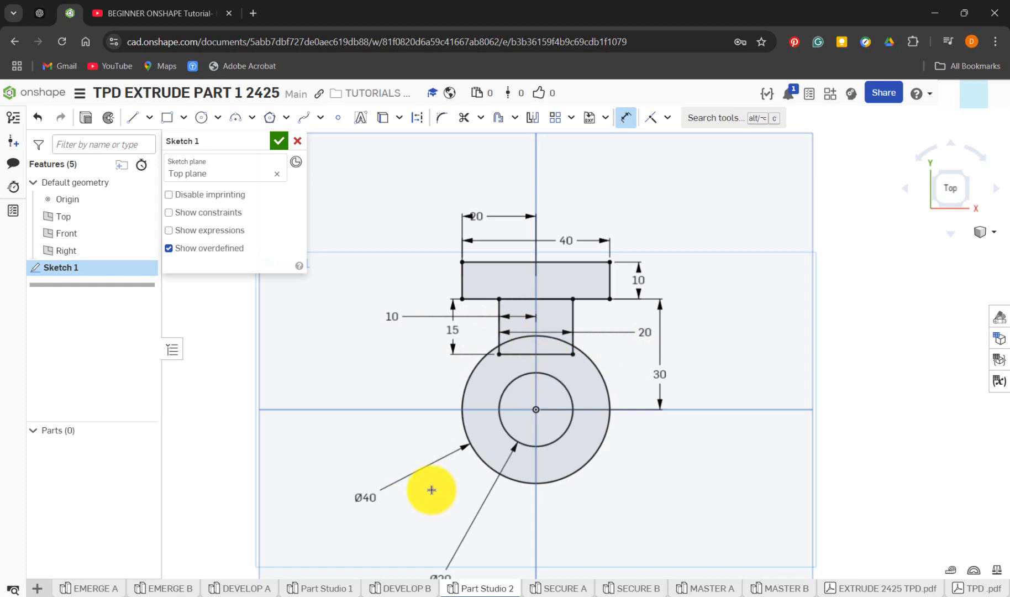
left_click(420, 590)
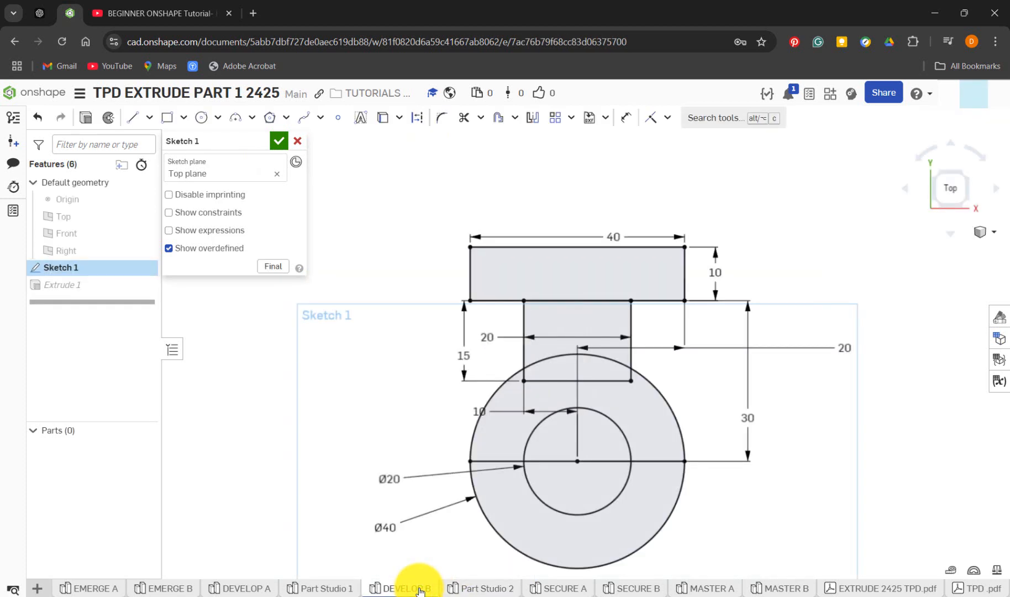
left_click(481, 589)
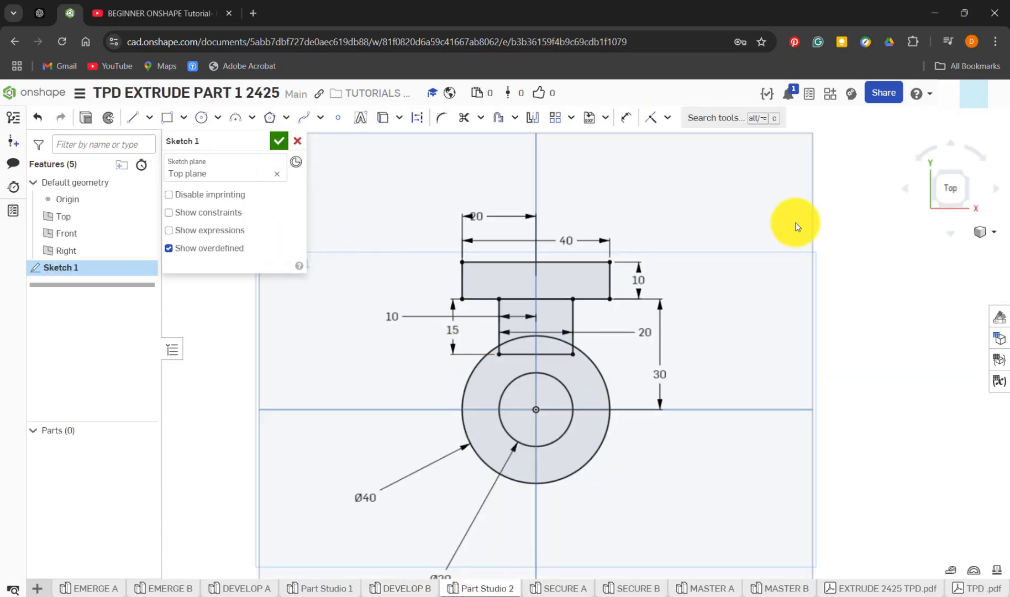
left_click(968, 206)
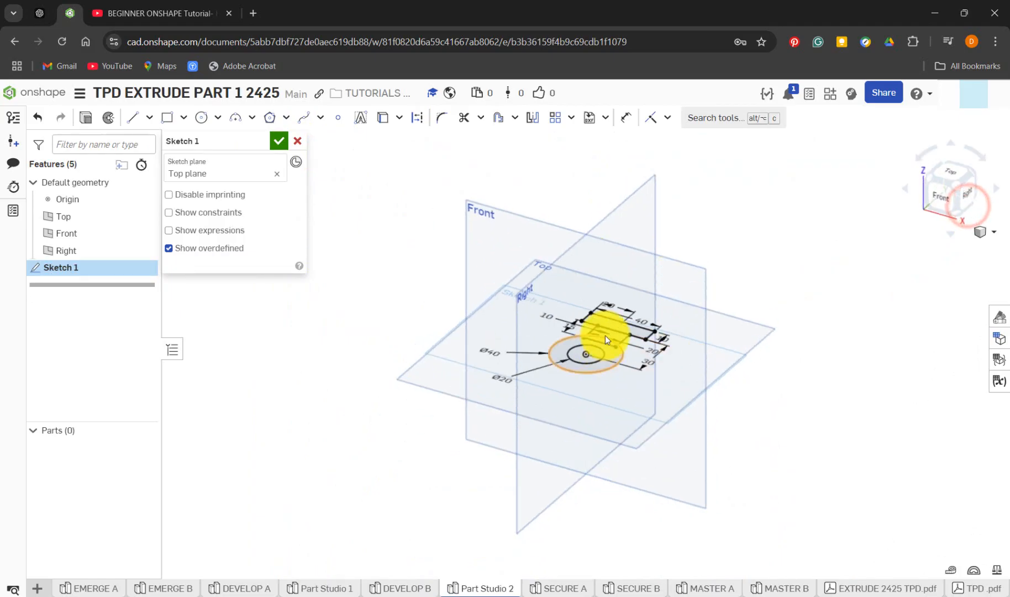
scroll(636, 335, "up", 3)
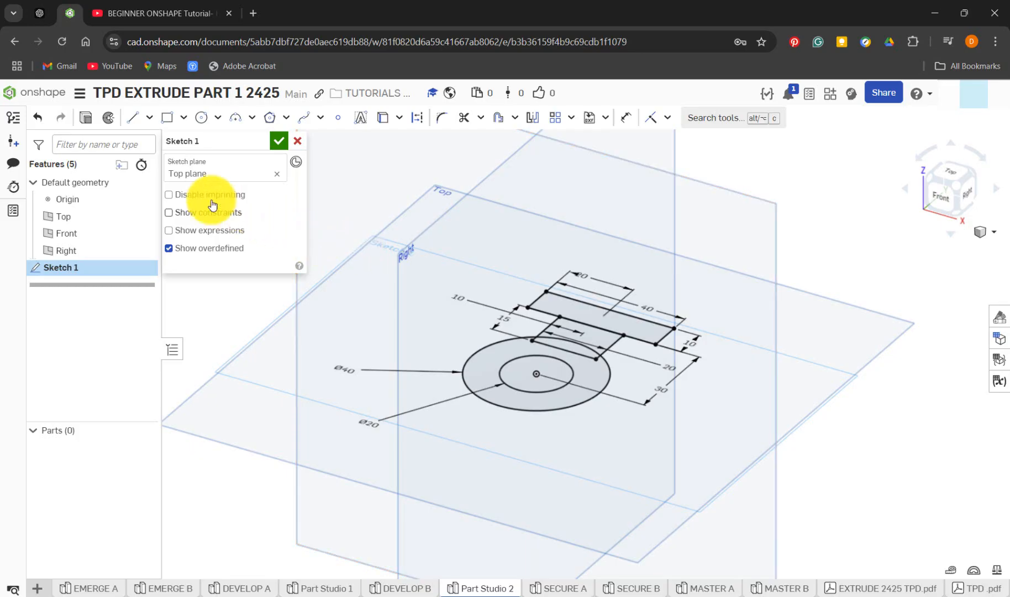
left_click(89, 120)
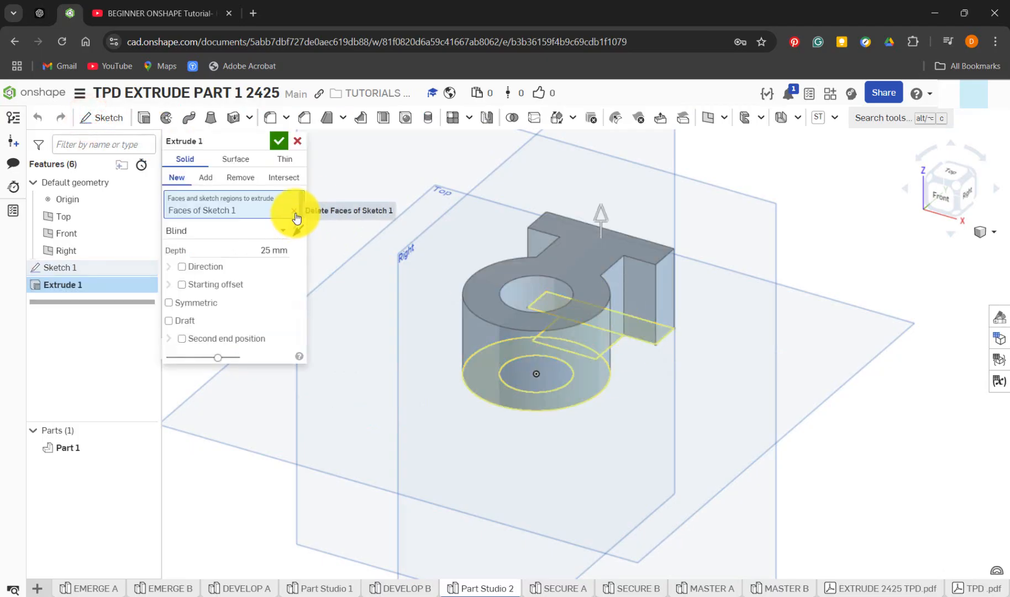
left_click(296, 215)
left_click(587, 381)
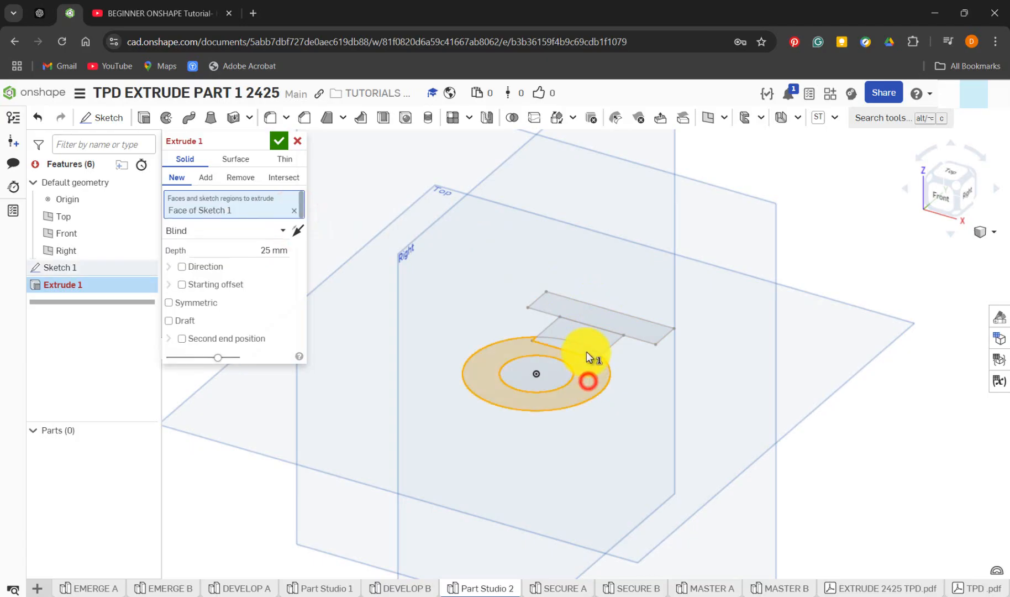
left_click(586, 352)
left_click(605, 339)
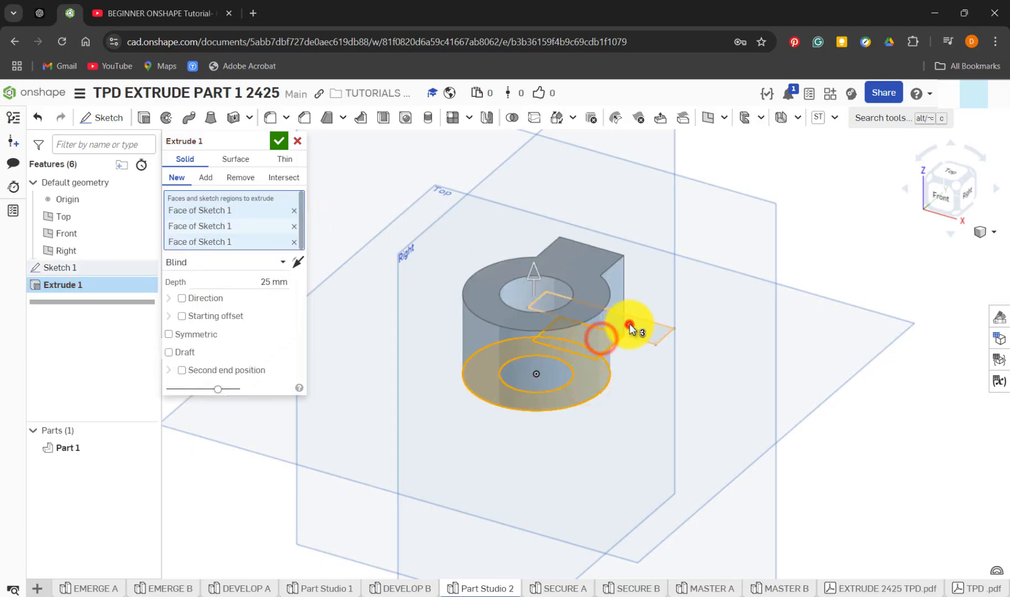
left_click(630, 324)
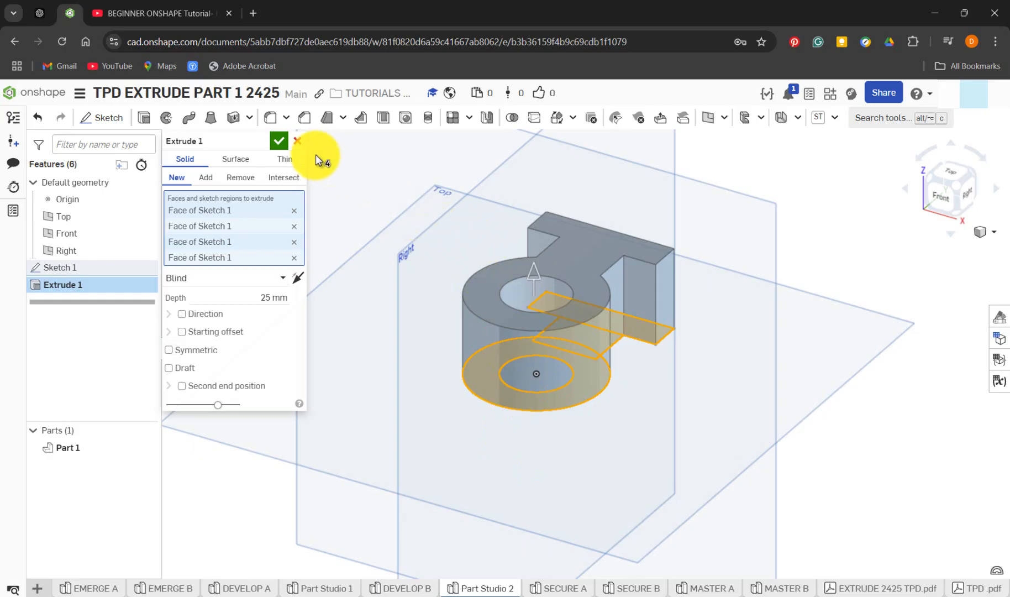
left_click(297, 144)
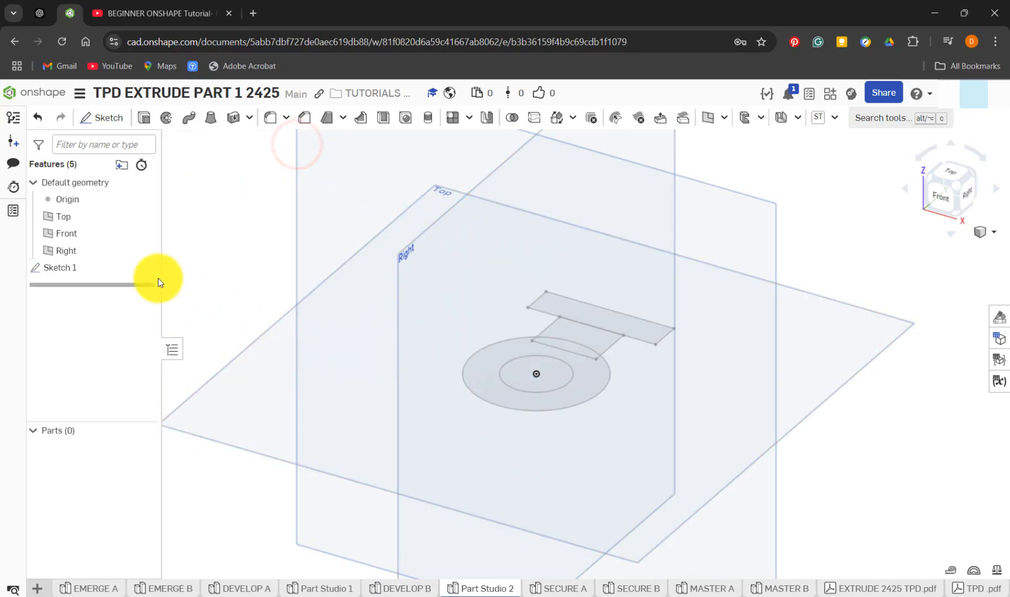
Step: Reopen Sketch 1 and draw a horizontal line about 53 mm long through the origin, extending past both sides of the 40 mm circle
right_click(103, 271)
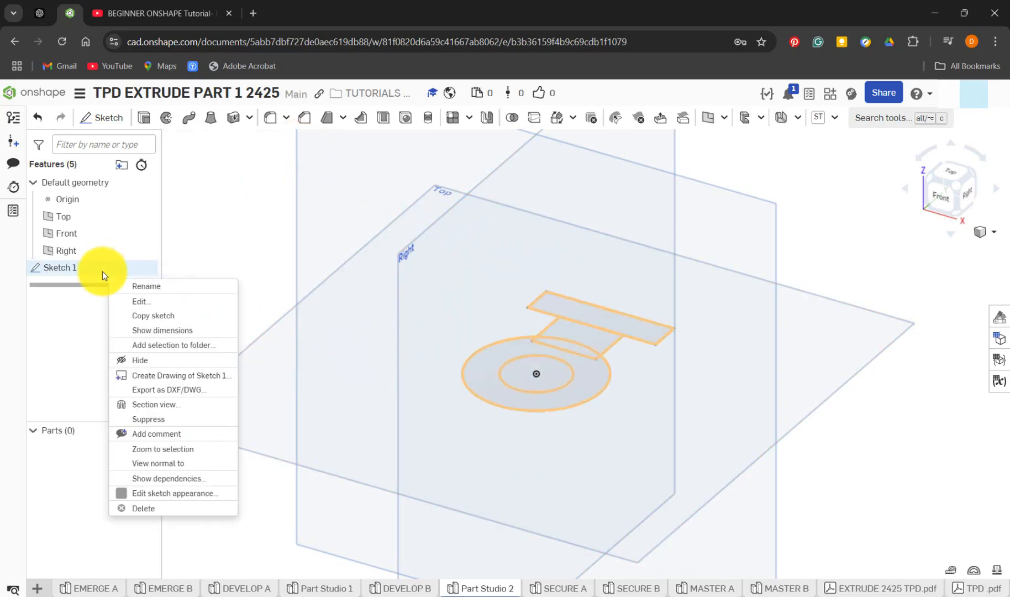
left_click(145, 301)
key("n")
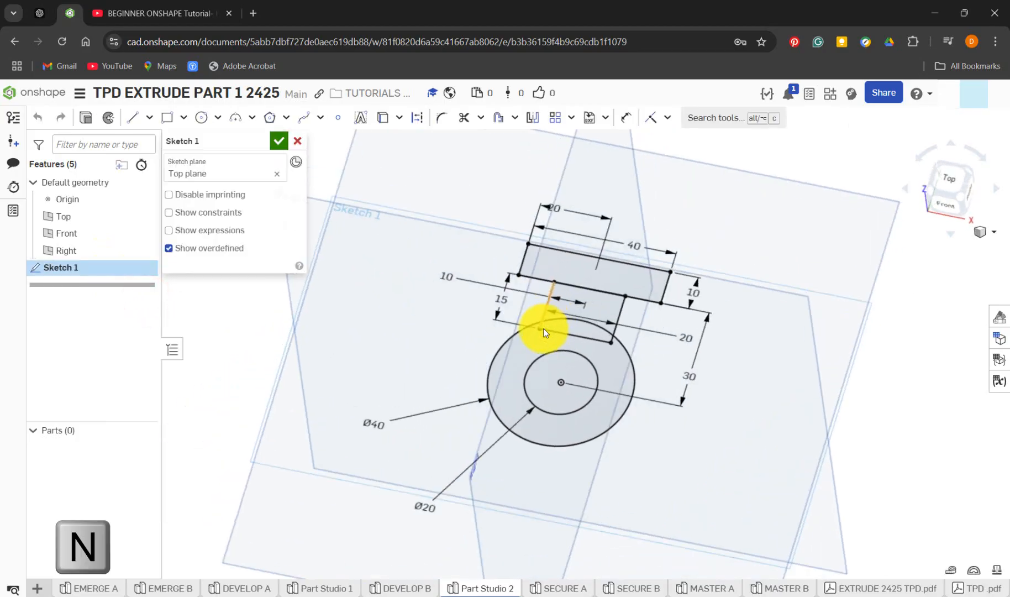
scroll(664, 405, "down", 2)
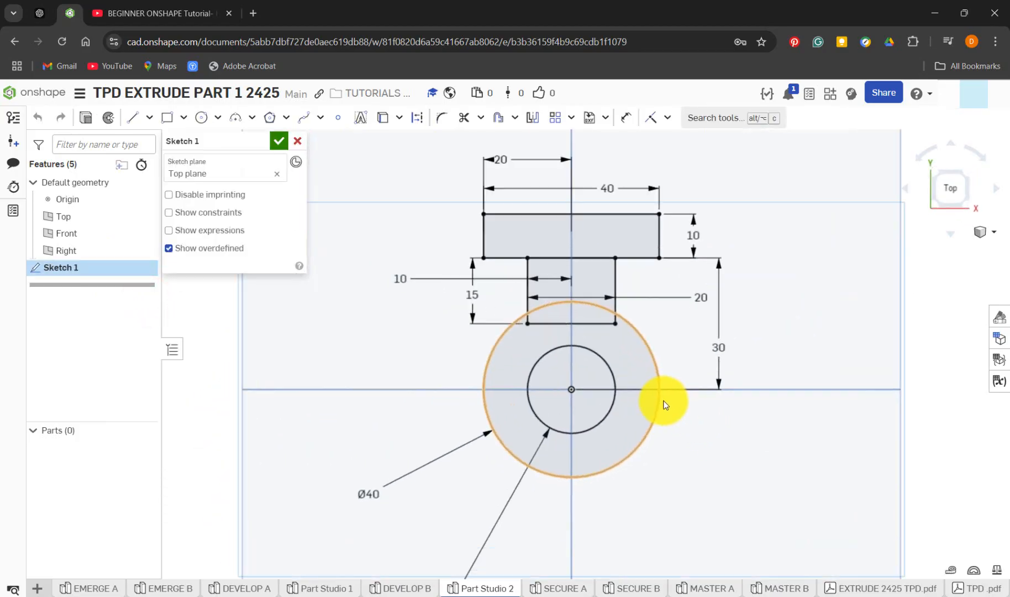
key("l")
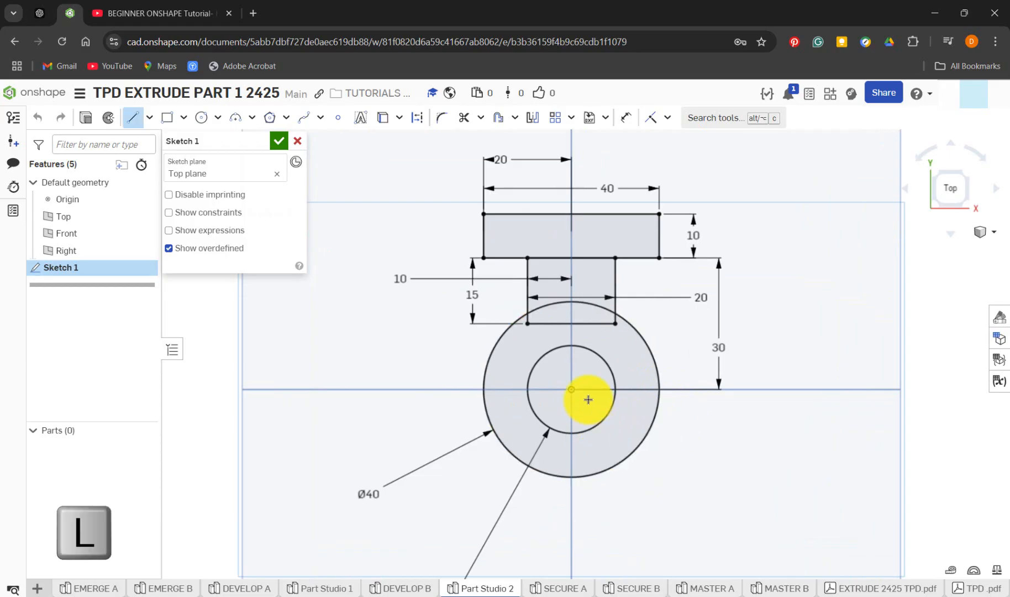
left_click(567, 391)
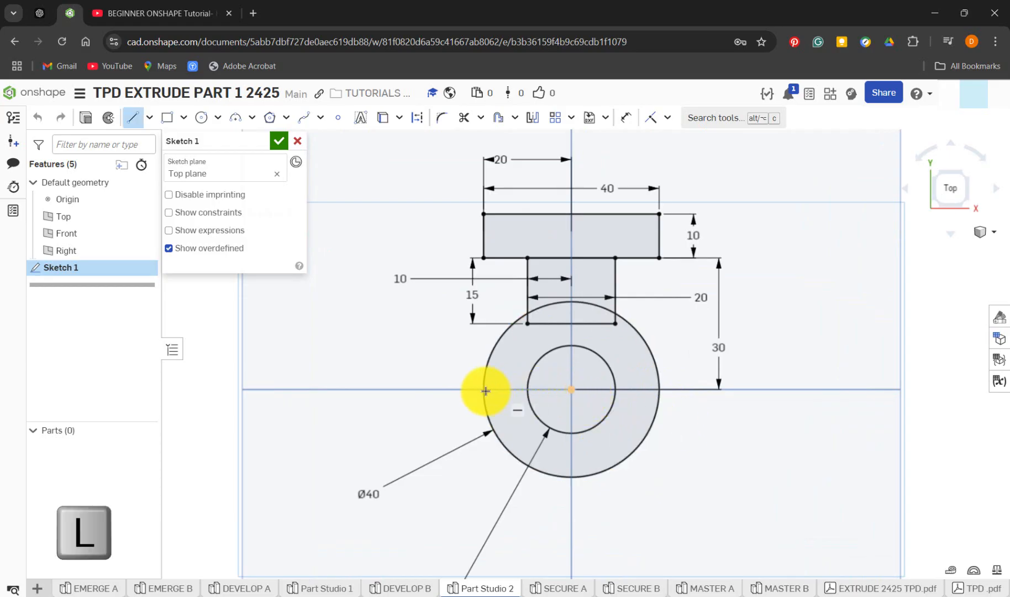
left_click(456, 390)
left_click(691, 391)
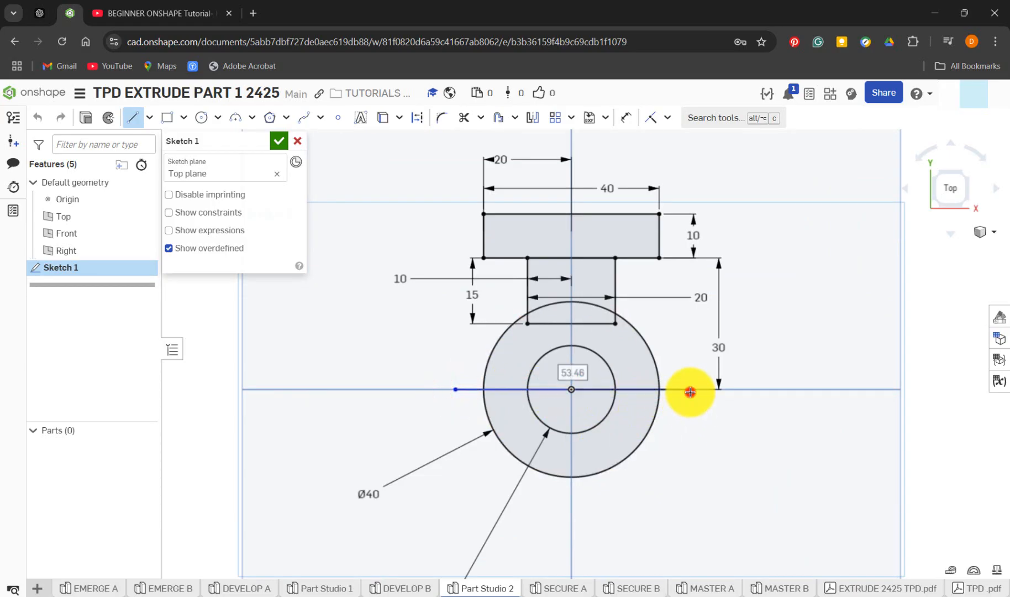
key("Escape")
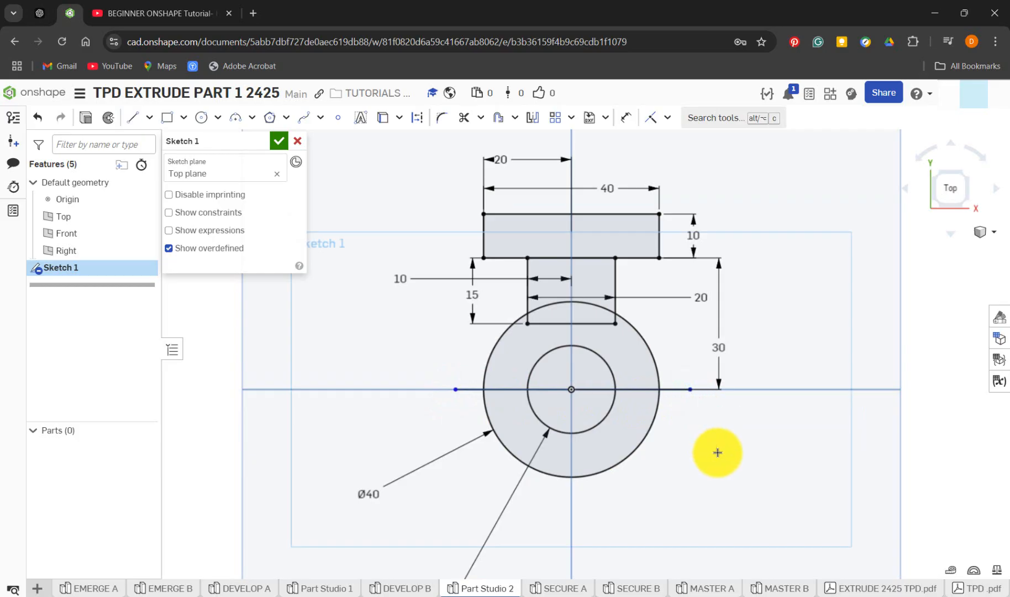
Step: Finish Sketch 1 and start a new solid extrude of the upper half ring, its overlap with the narrow rectangle, and both rectangles
left_click(281, 142)
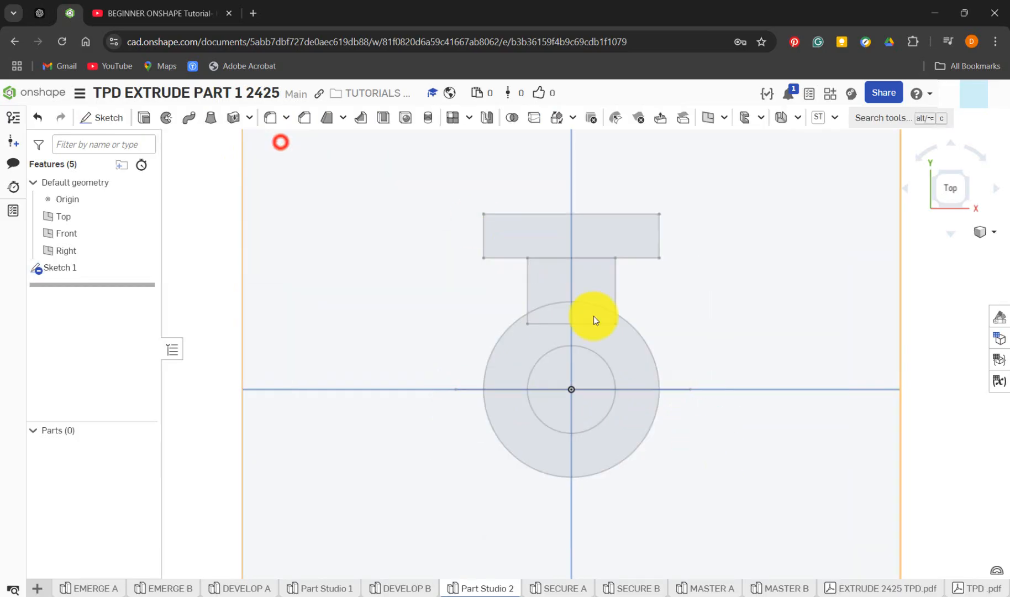
mouse_move(753, 390)
right_mouse_down()
mouse_move(672, 343)
mouse_move(708, 395)
right_mouse_up()
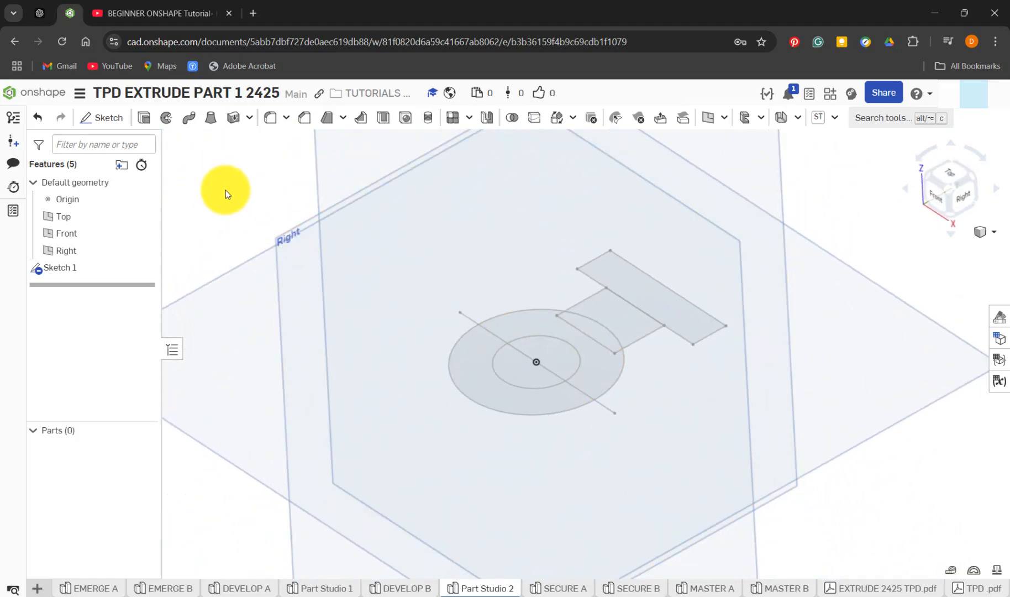
key("shift+e")
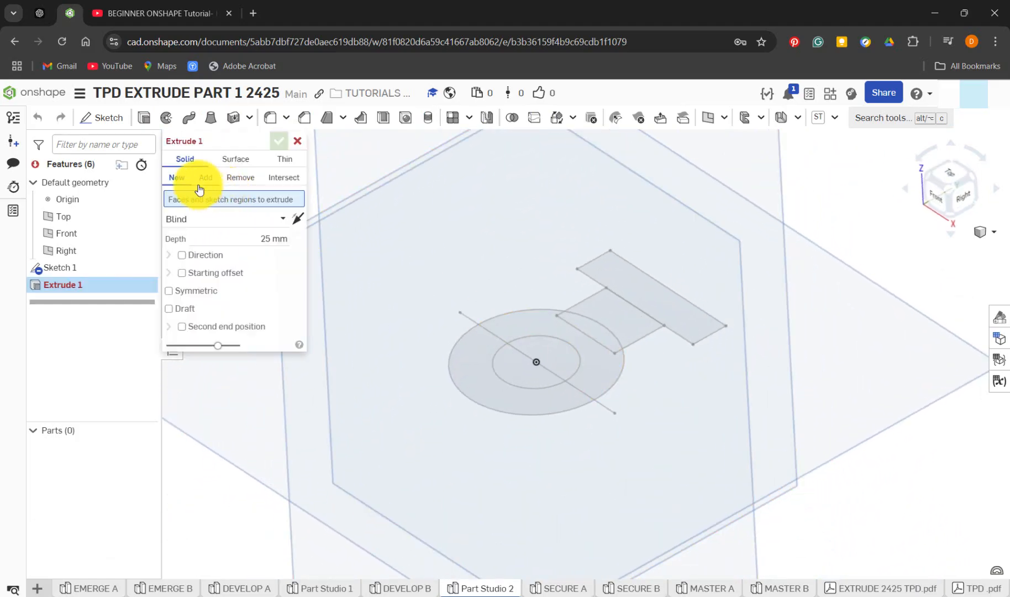
left_click(575, 342)
left_click(595, 329)
left_click(633, 328)
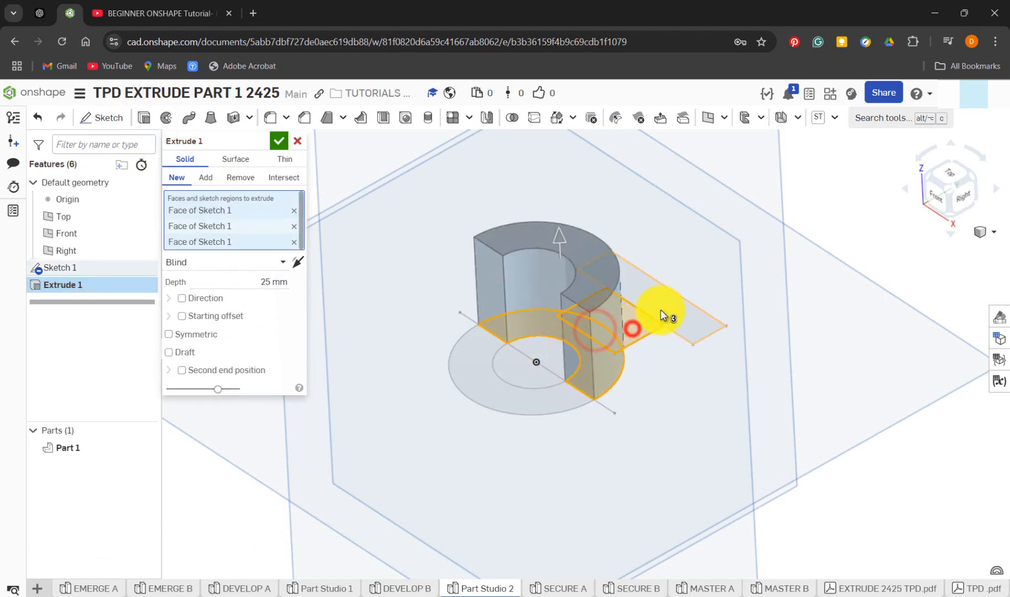
left_click(662, 316)
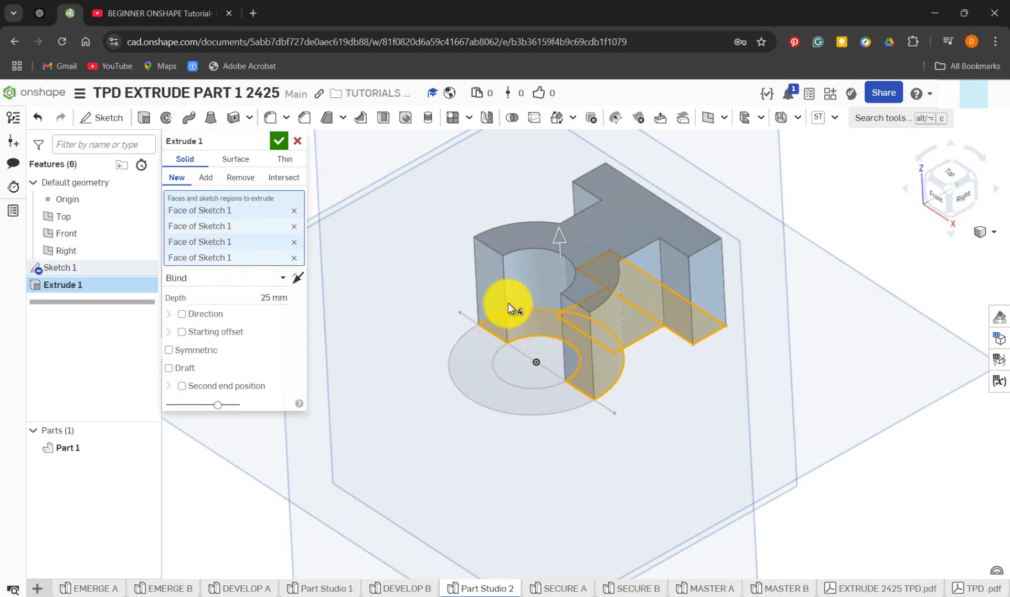
Step: Close the open sketch in DEVELOP B and check the height and extrude depth of its reference part
left_click(409, 589)
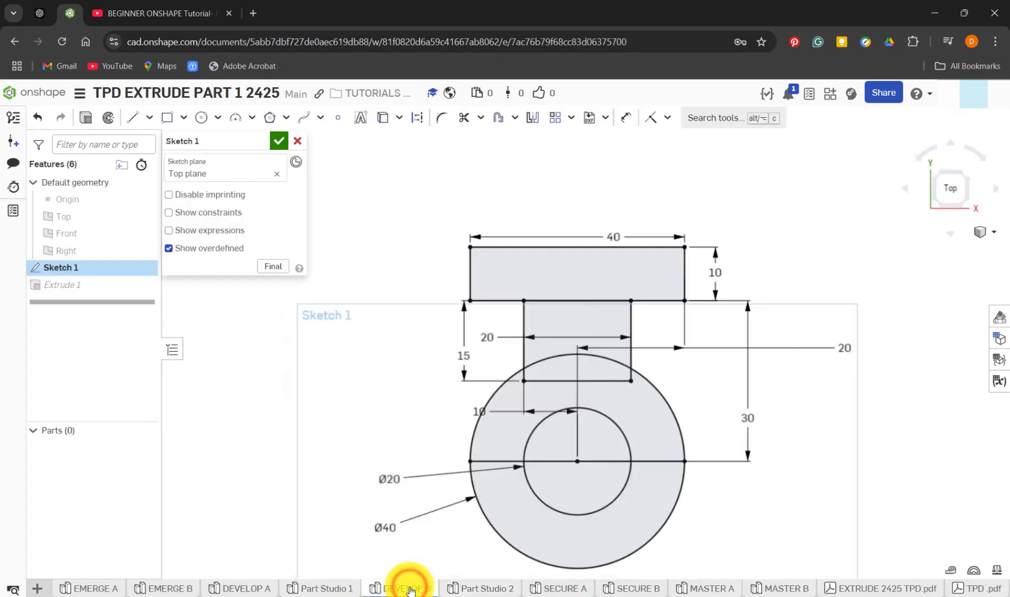
left_click(279, 145)
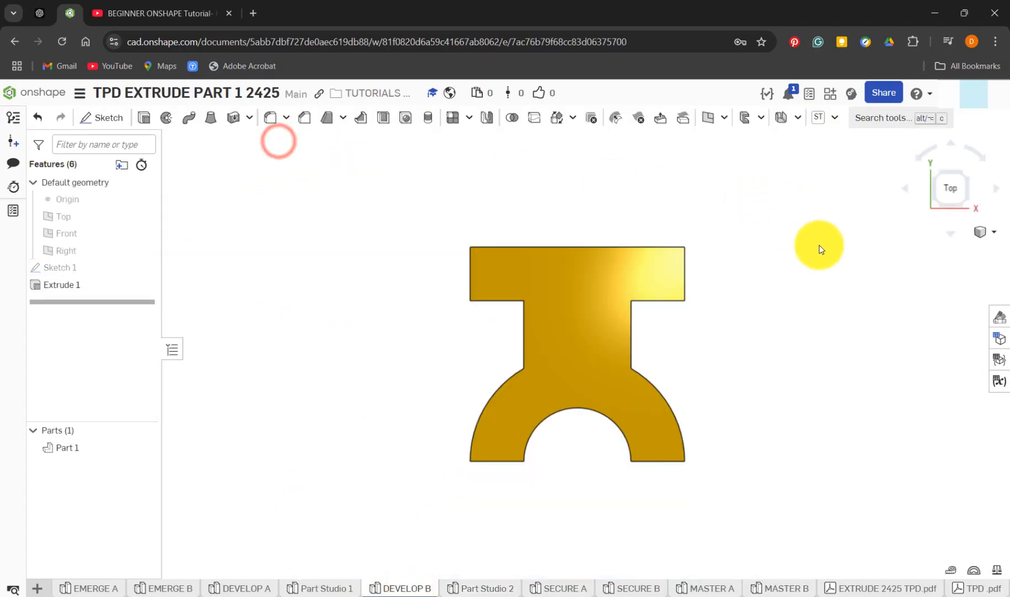
left_click(971, 202)
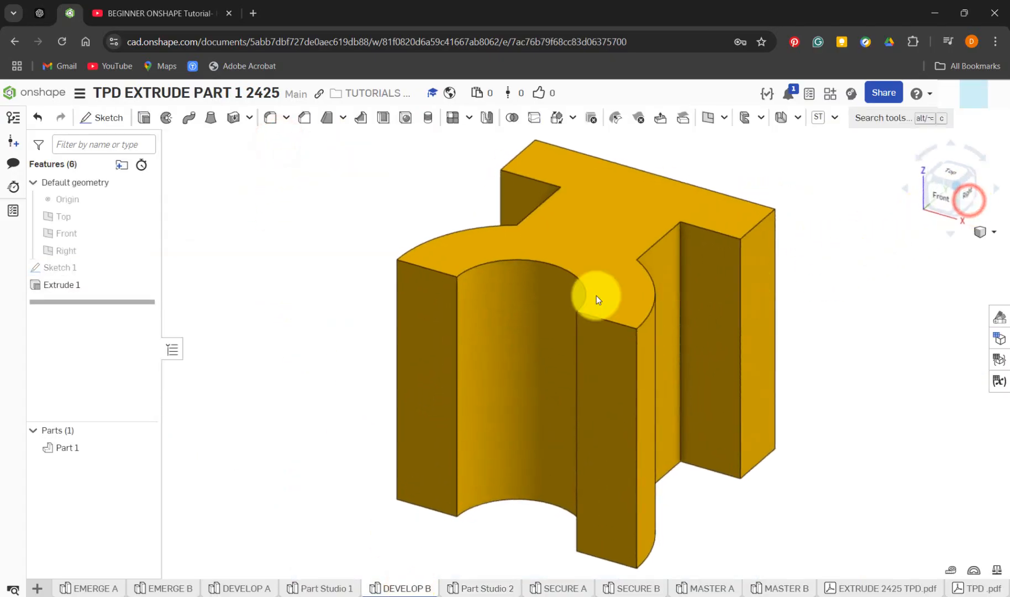
left_click(640, 413)
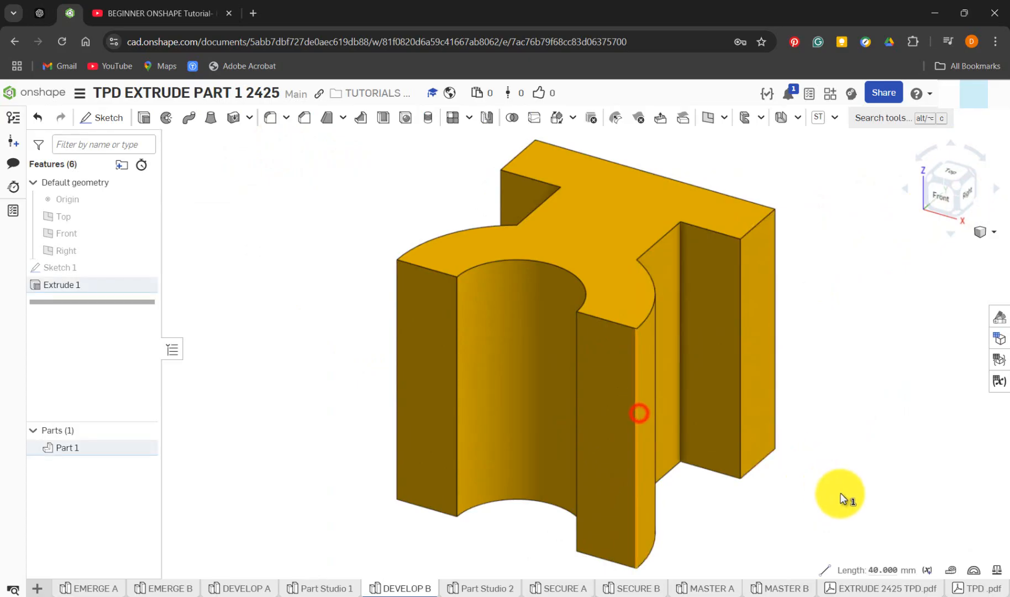
right_click(85, 292)
left_click(123, 324)
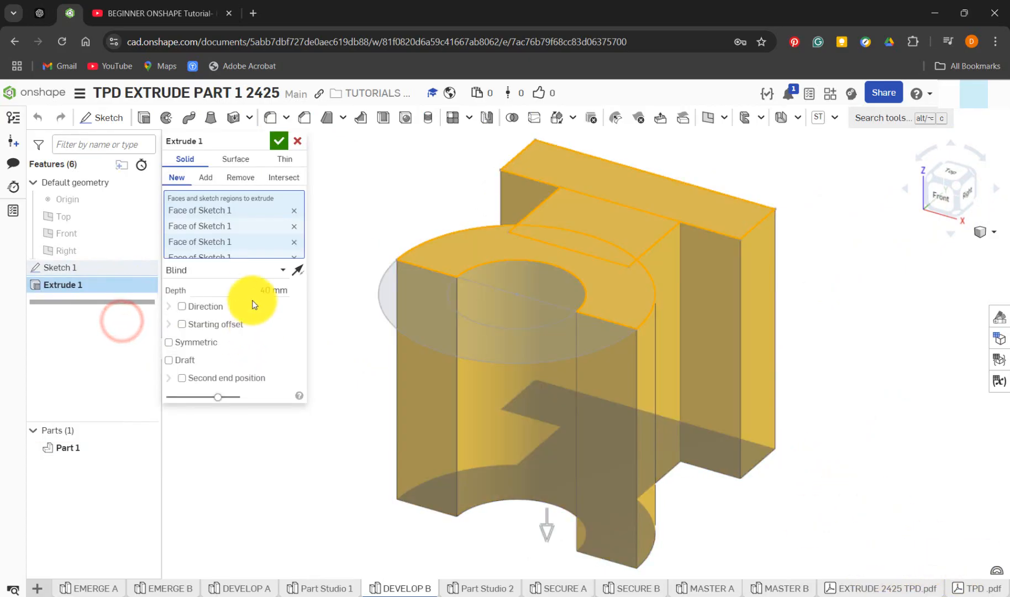
left_click(281, 142)
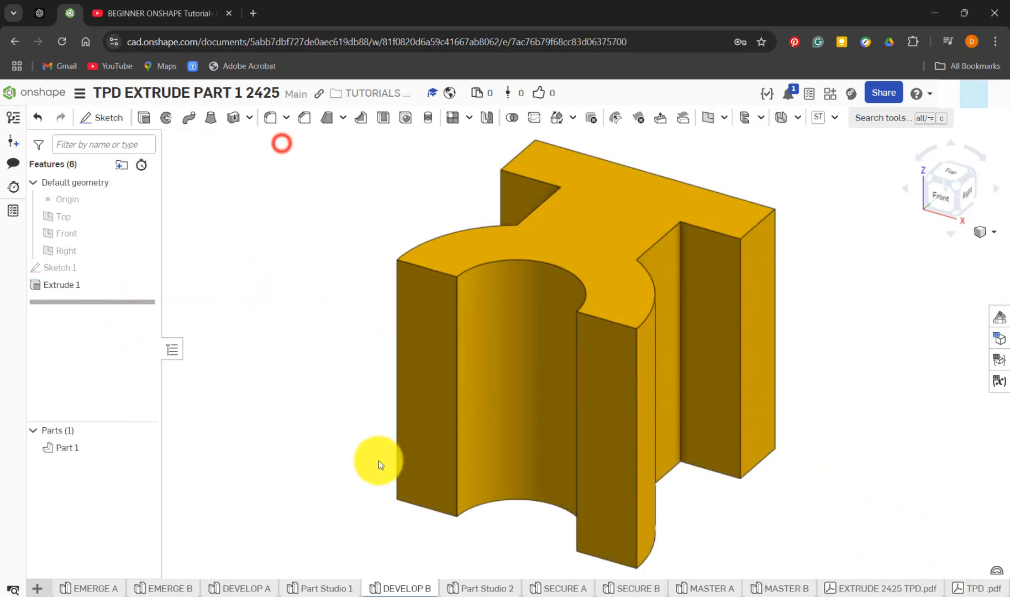
Step: Return to Part Studio 2 and complete the extrude of the selected regions with a blind depth of 40 mm
left_click(476, 587)
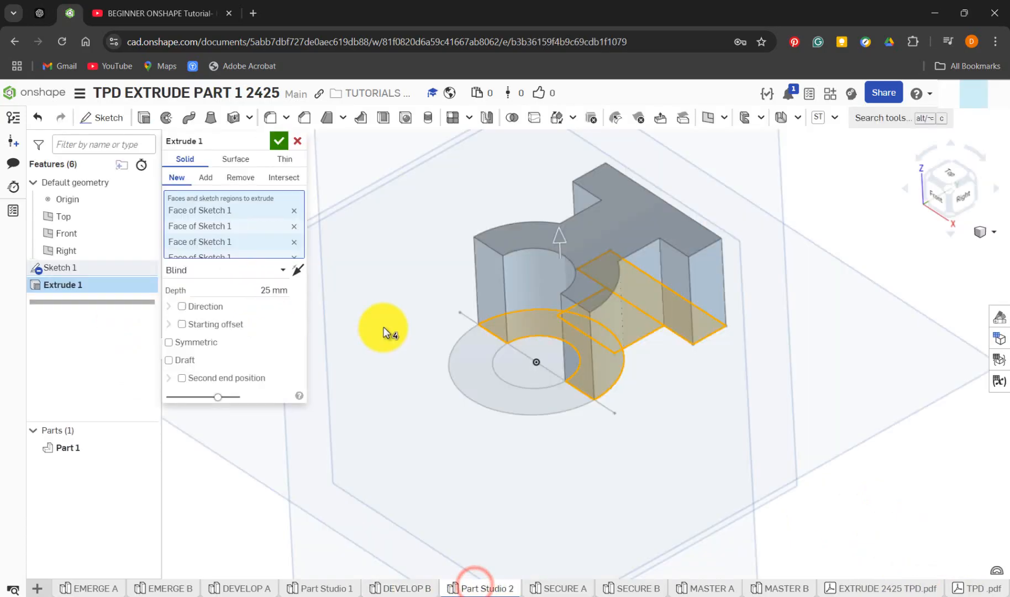
left_click(270, 293)
type("4")
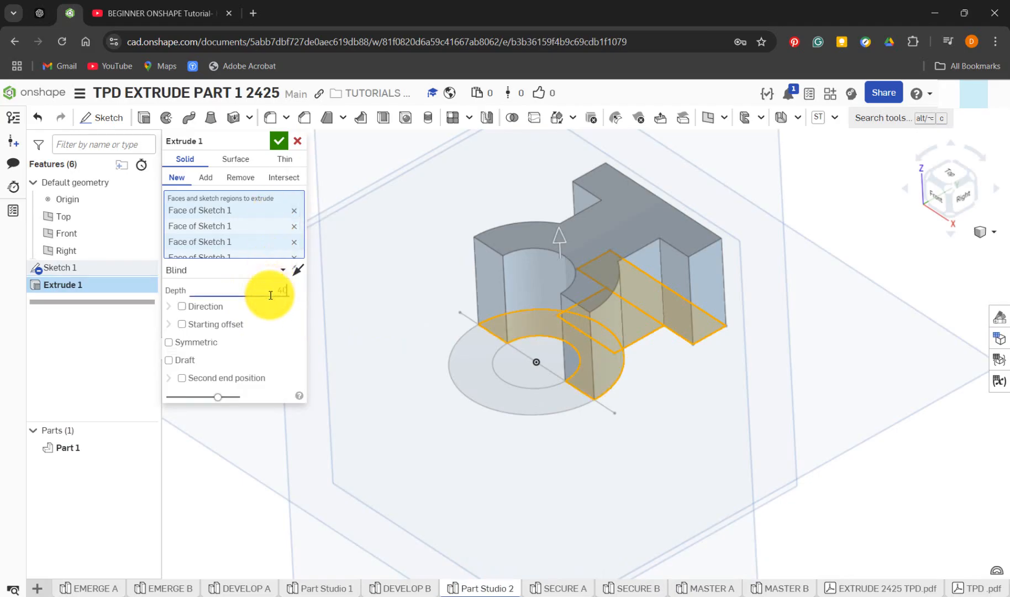
type("0")
key("Return")
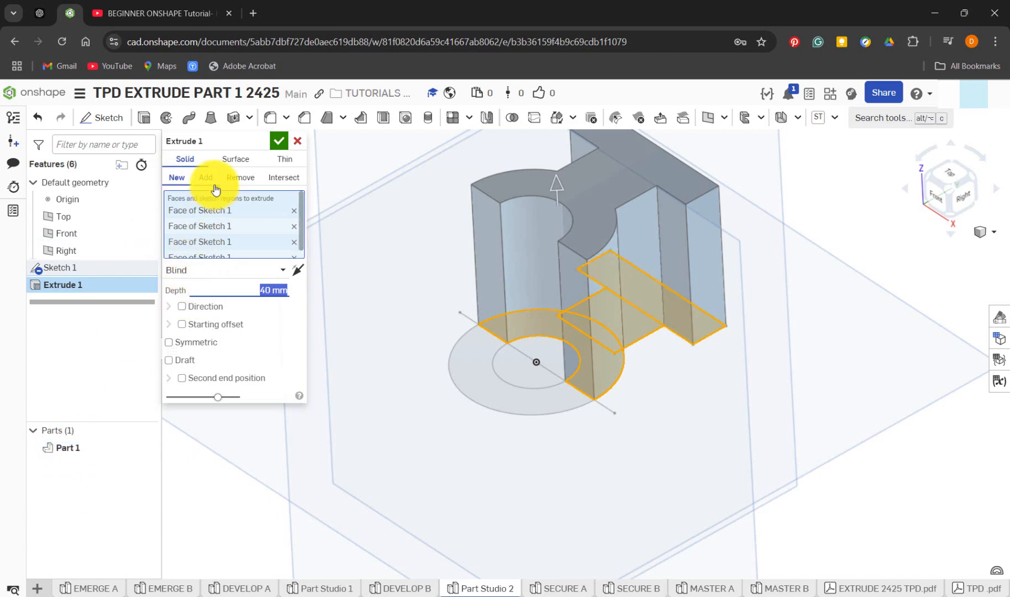
left_click(282, 144)
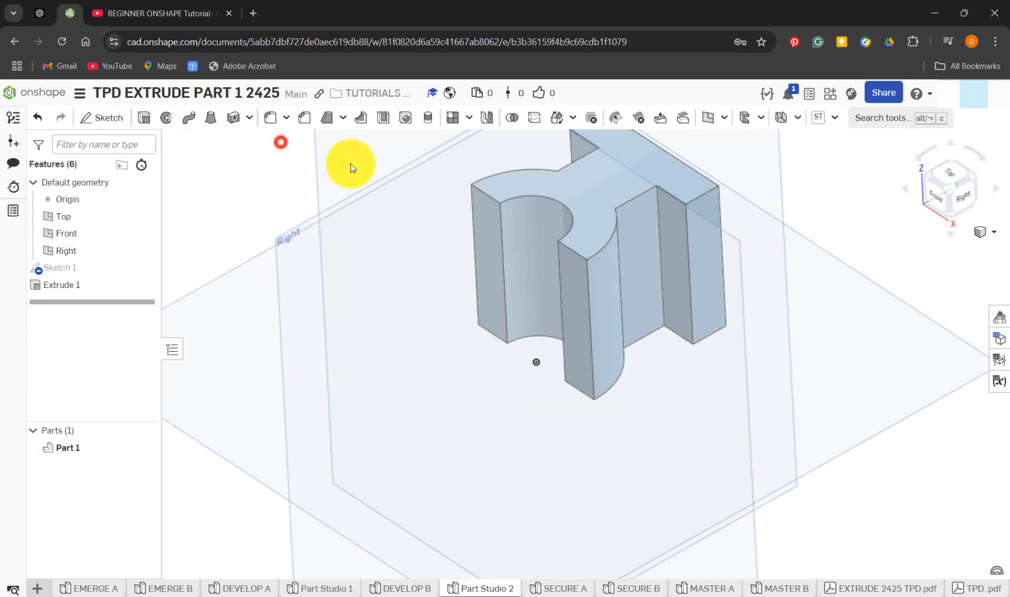
Step: Hide the origin and the Top, Front and Right planes in Part Studio 2
left_click(144, 216)
left_click(142, 200)
left_click(145, 233)
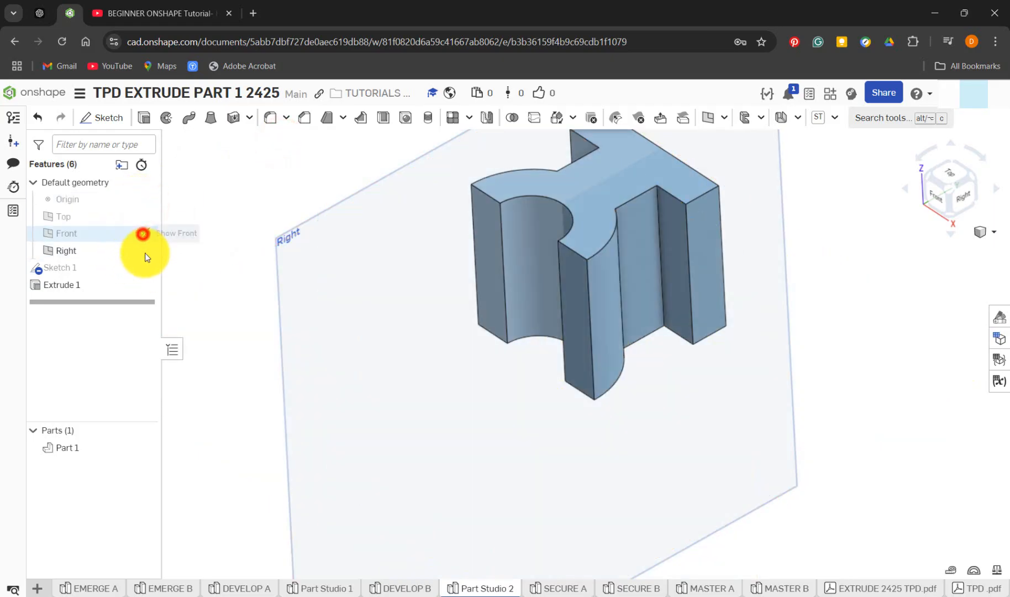
left_click(146, 250)
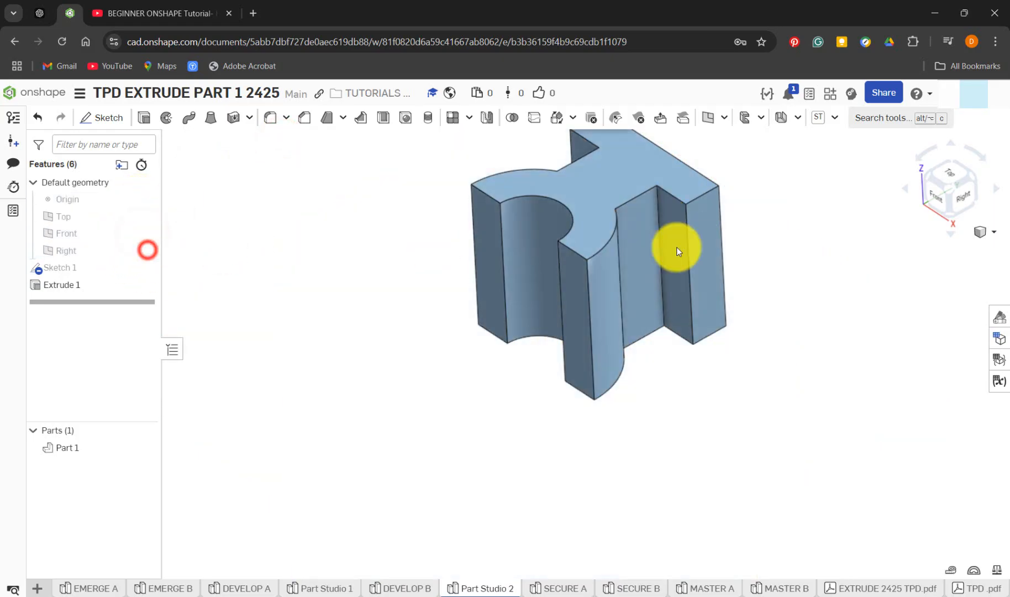
Step: Change Part 1's appearance to the amber yellow of the DEVELOP B reference part
left_click(956, 204)
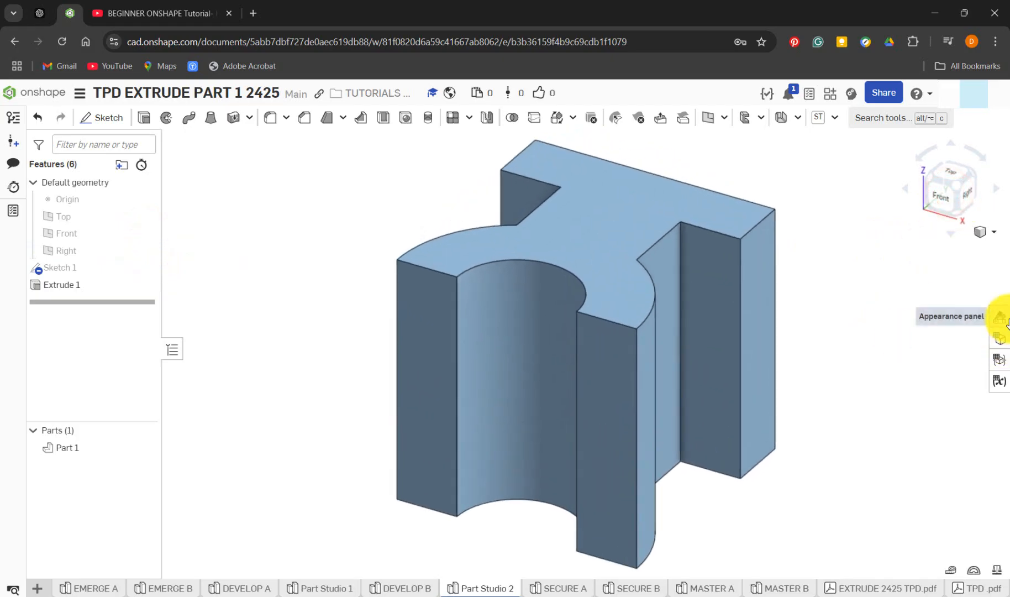
left_click(1002, 318)
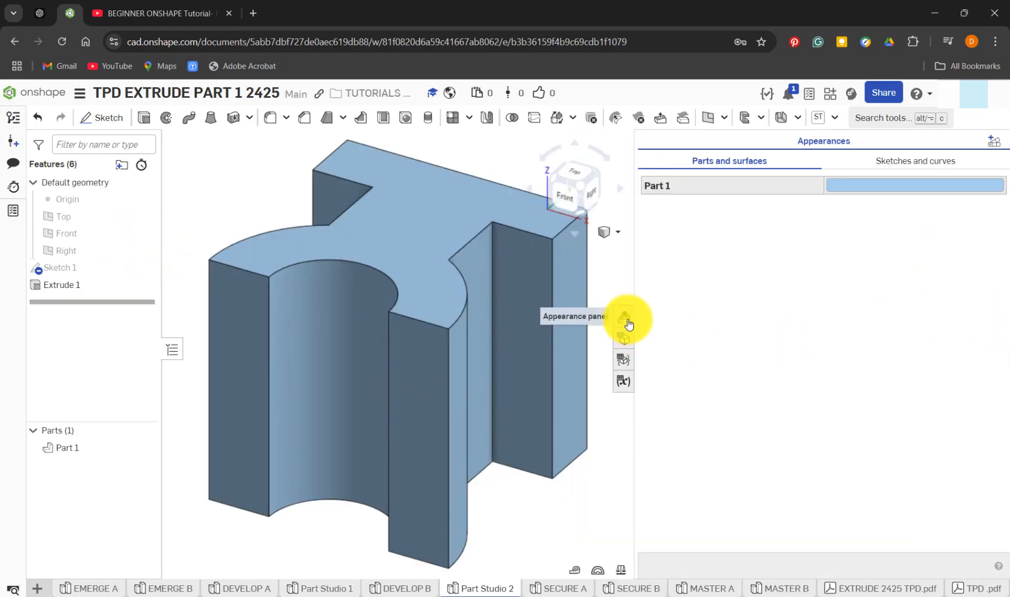
left_click(866, 185)
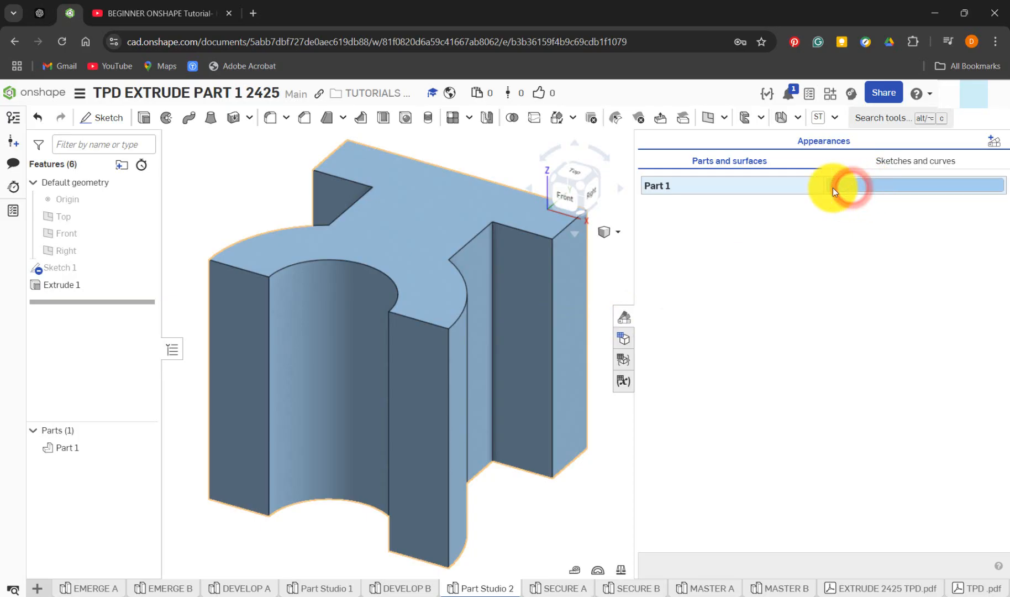
left_click(624, 287)
left_click(838, 190)
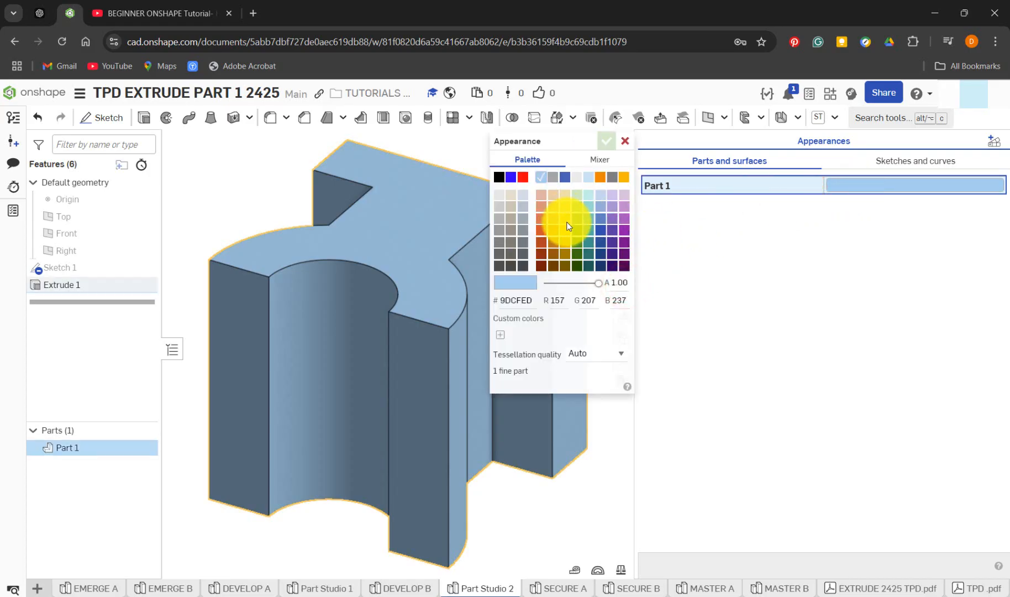
left_click(564, 229)
left_click(605, 145)
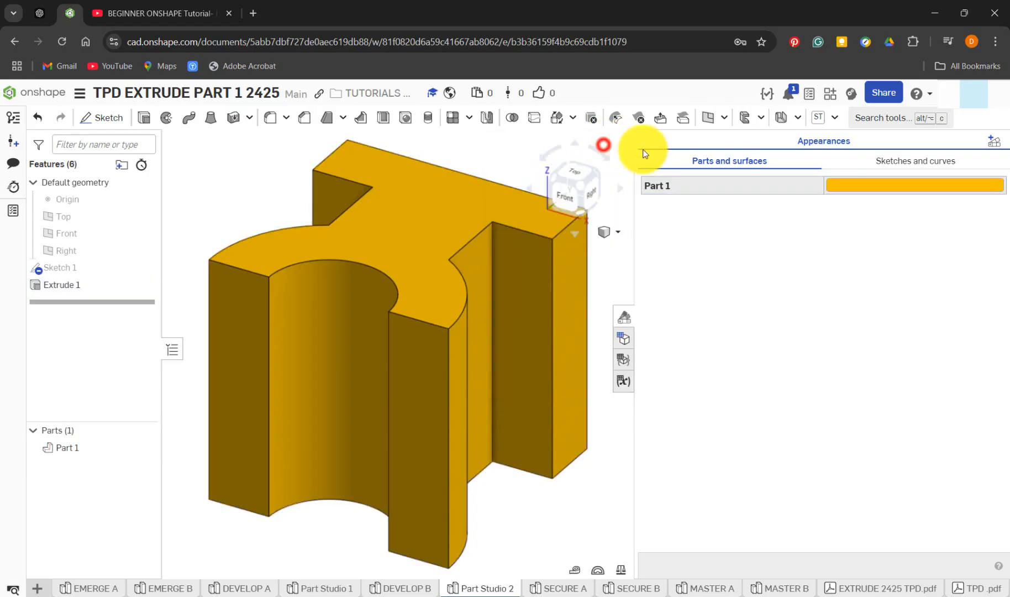
left_click(626, 315)
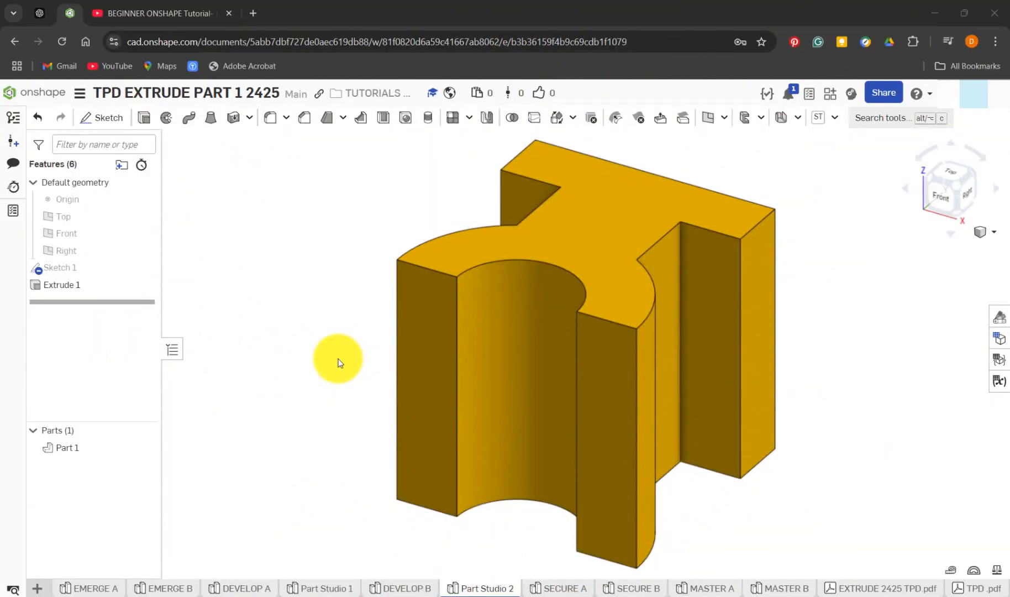
Step: Reopen the underdefined Sketch 1 in top view and pull the horizontal line's left endpoint farther outward to test its freedom
left_click(265, 271)
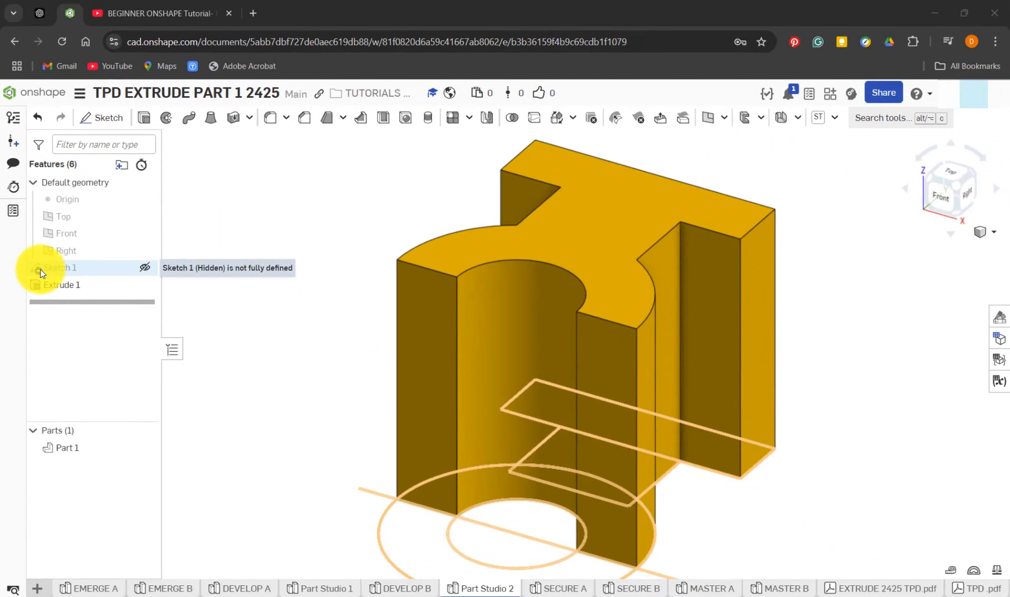
right_click(58, 270)
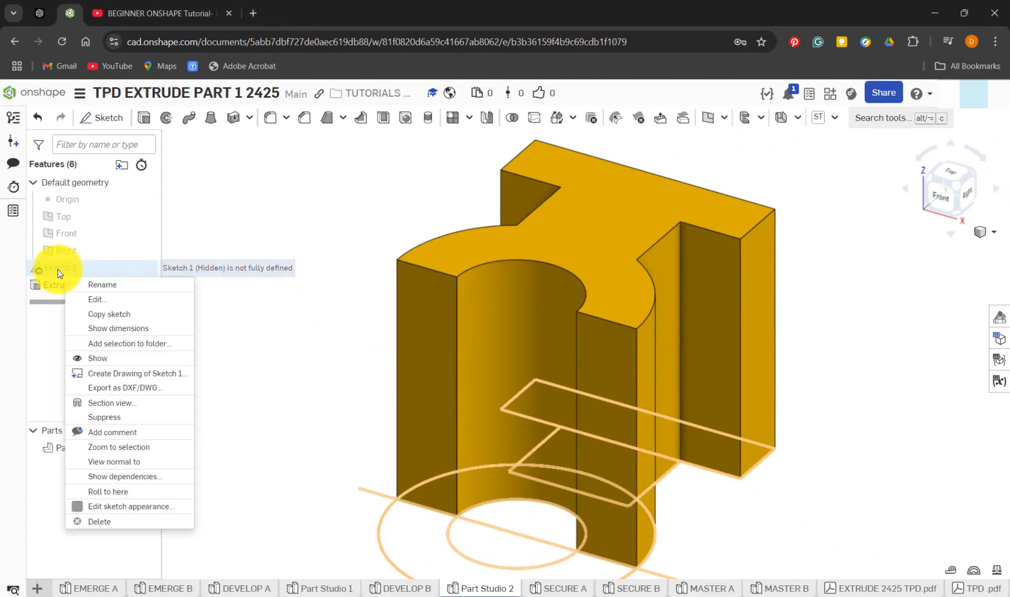
left_click(109, 302)
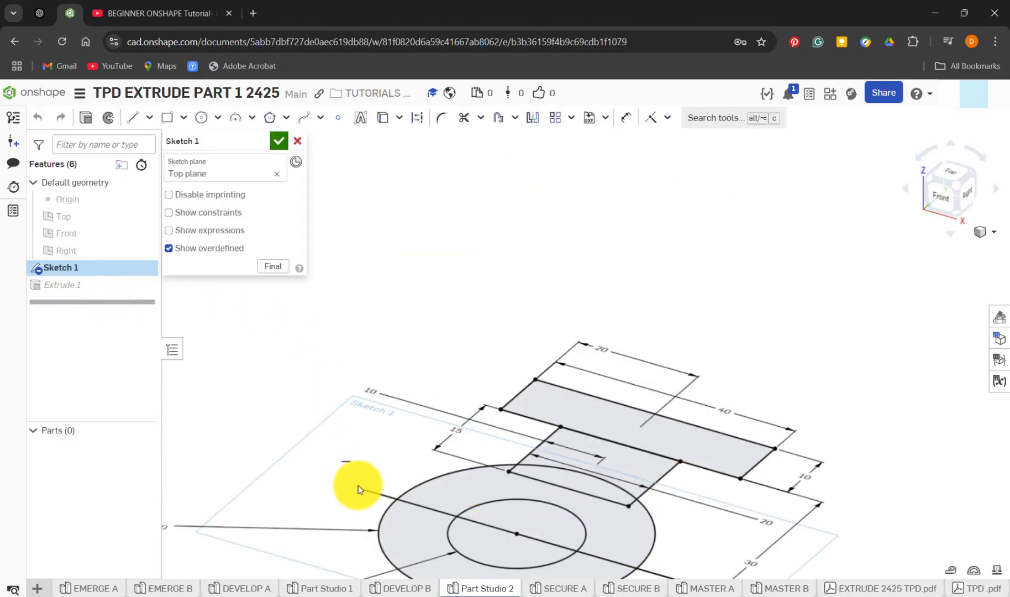
left_click(358, 489)
left_click(950, 190)
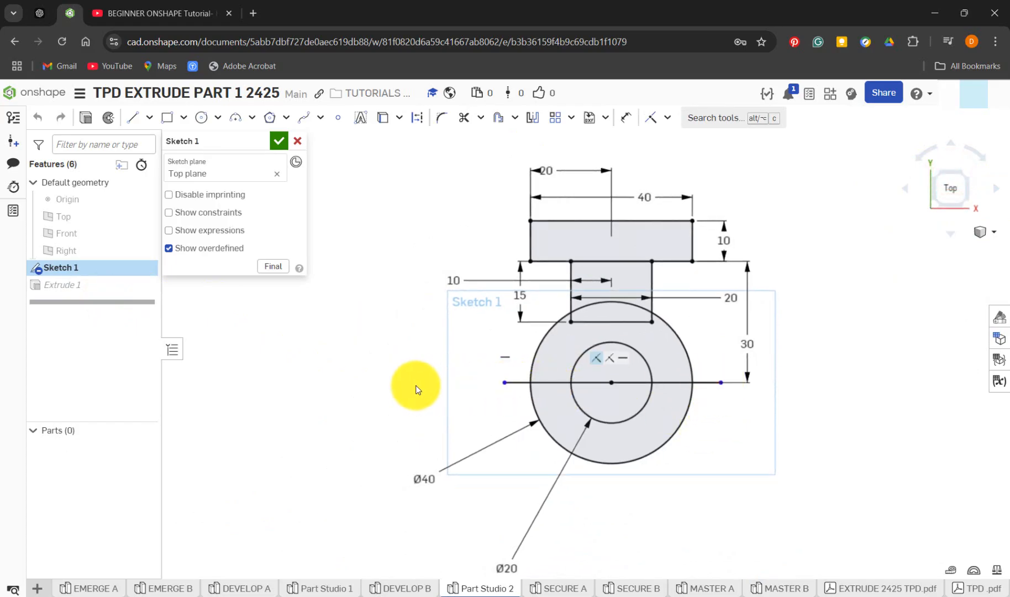
mouse_move(505, 384)
left_mouse_down()
mouse_move(325, 382)
mouse_move(711, 402)
mouse_move(362, 395)
mouse_move(459, 401)
mouse_move(475, 399)
mouse_move(471, 387)
left_mouse_up()
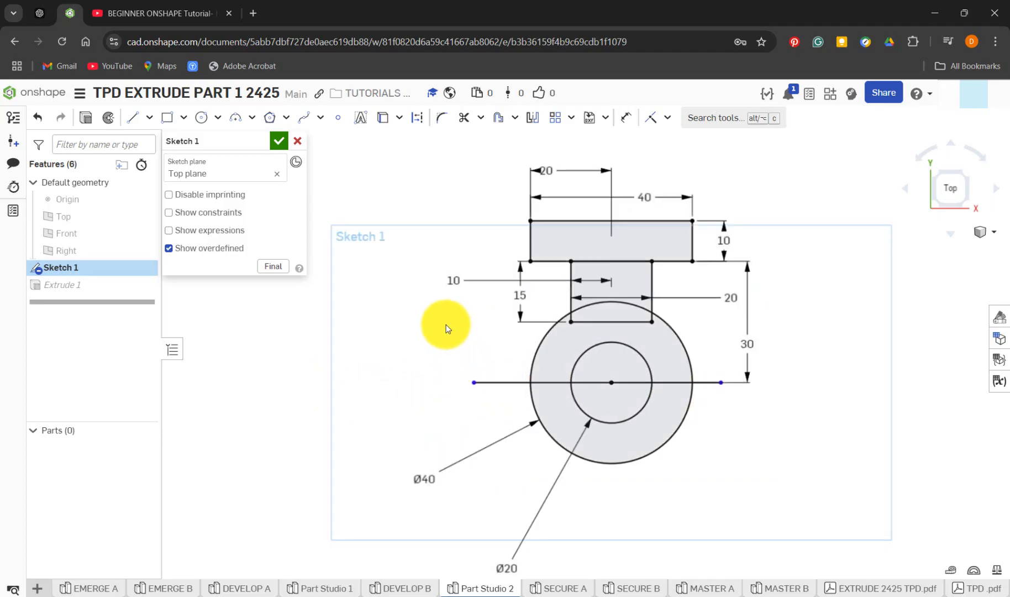
key("q")
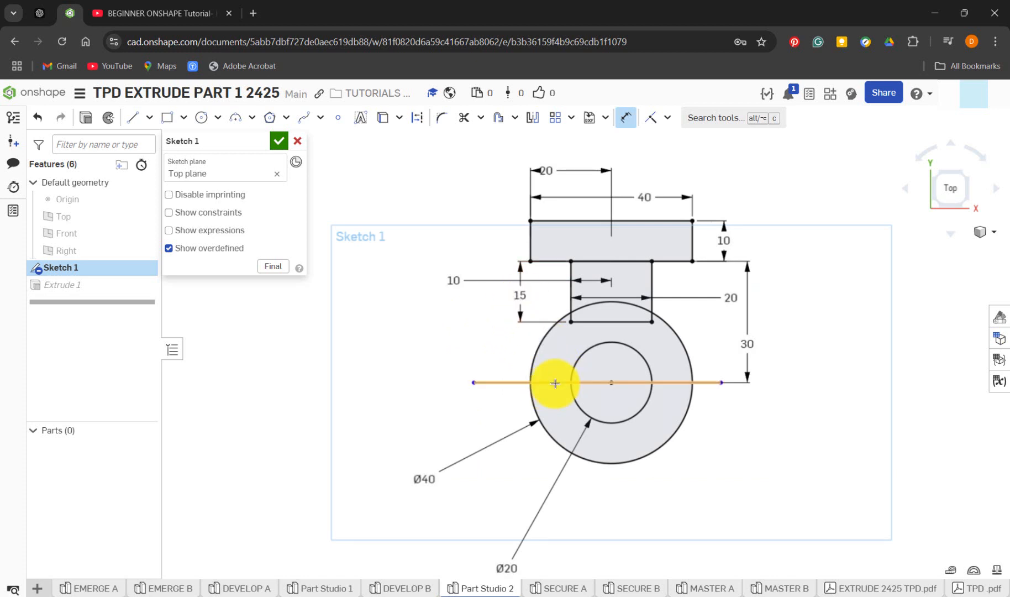
Step: Trim both overhanging ends of the horizontal line at the 40 mm circle and remove the stray point beyond its left side
left_click(464, 117)
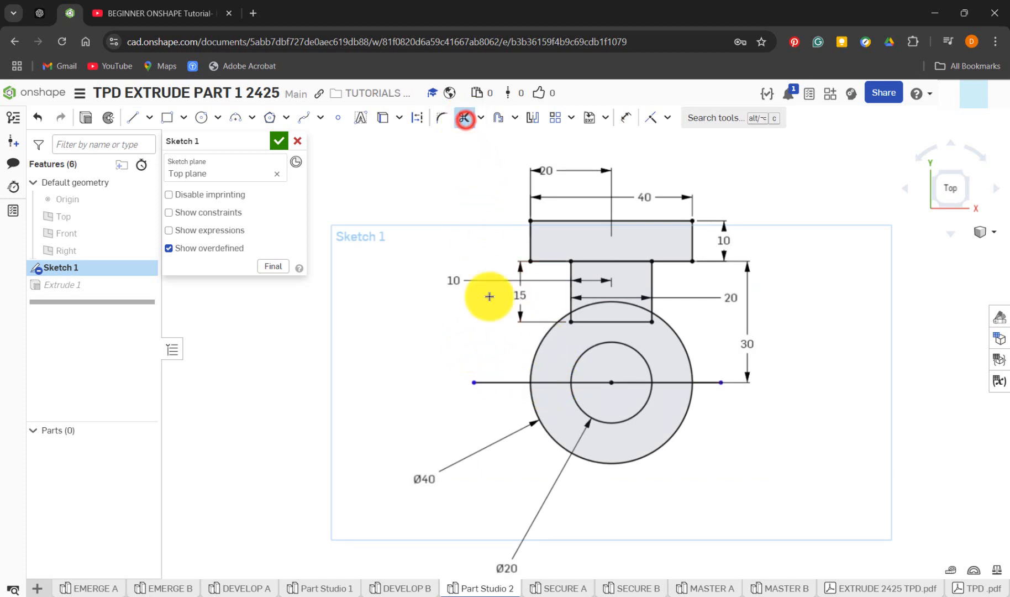
left_click(503, 382)
left_click(708, 381)
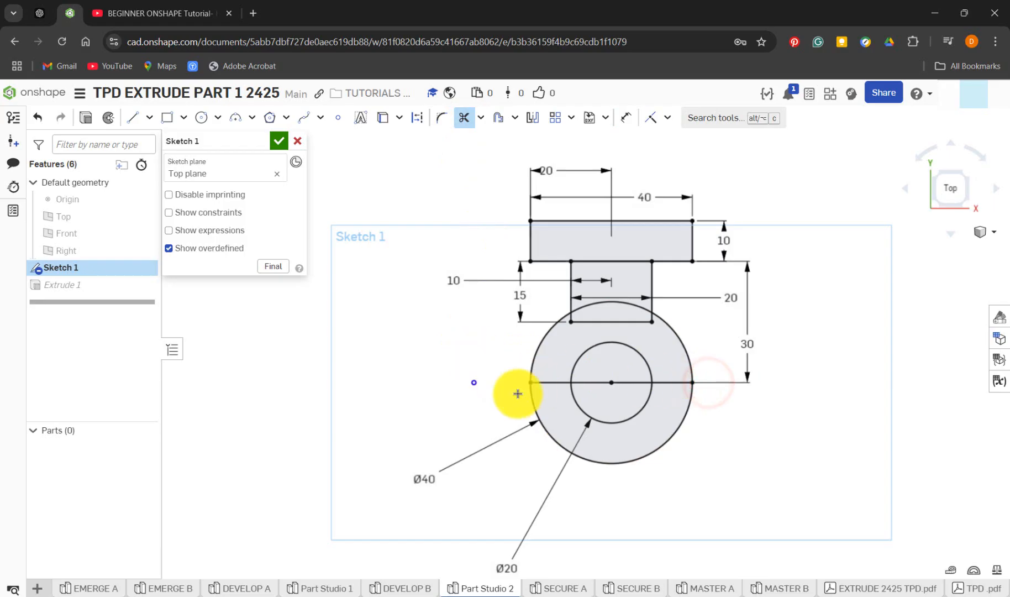
left_click(472, 383)
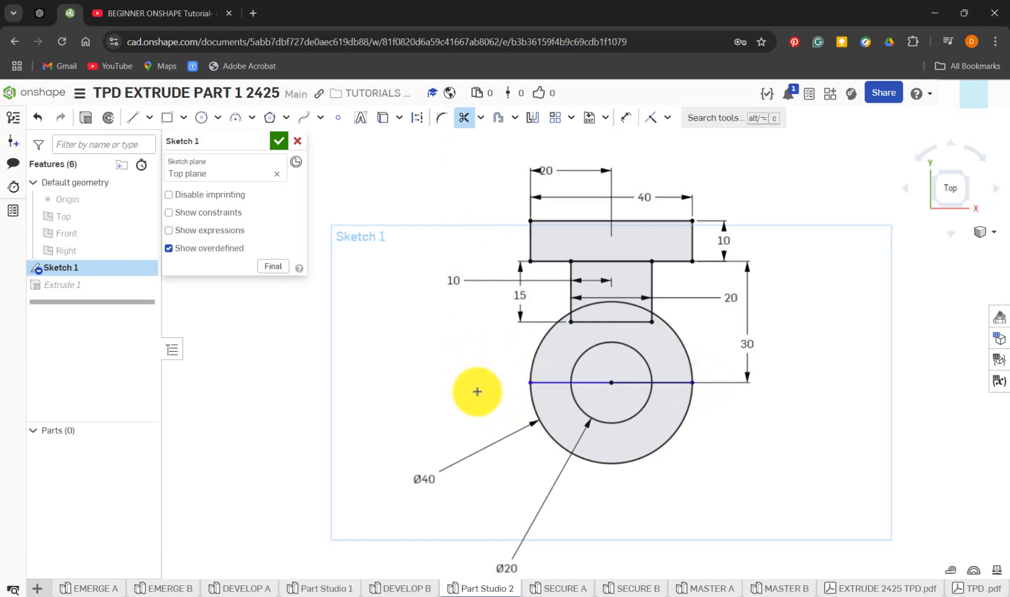
Step: Dimension the horizontal line 15 mm from the narrow rectangle's lower edge and finish Sketch 1
key("q")
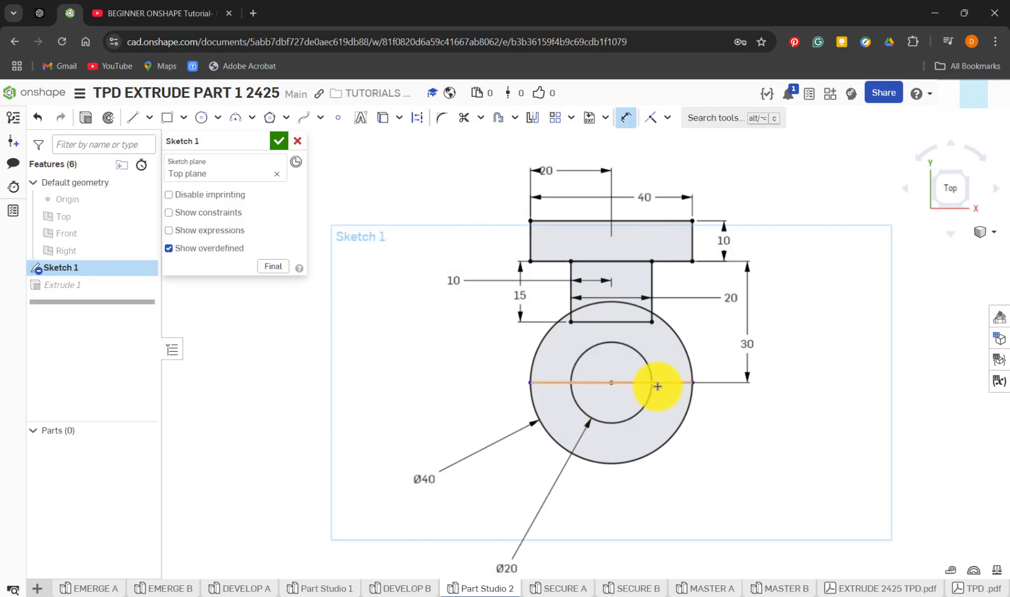
left_click(657, 384)
left_click(641, 322)
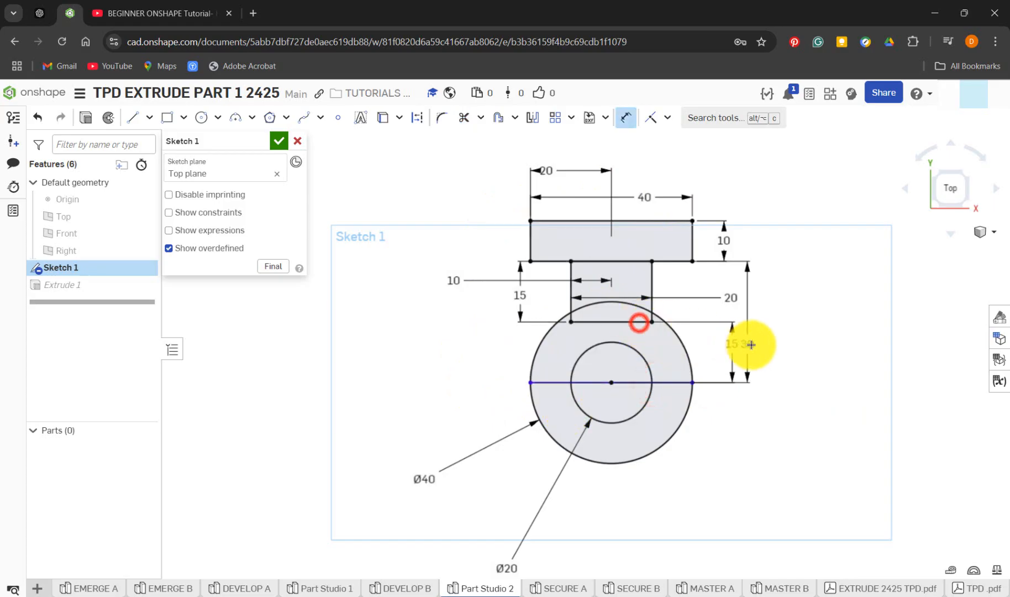
left_click(782, 350)
key("Return")
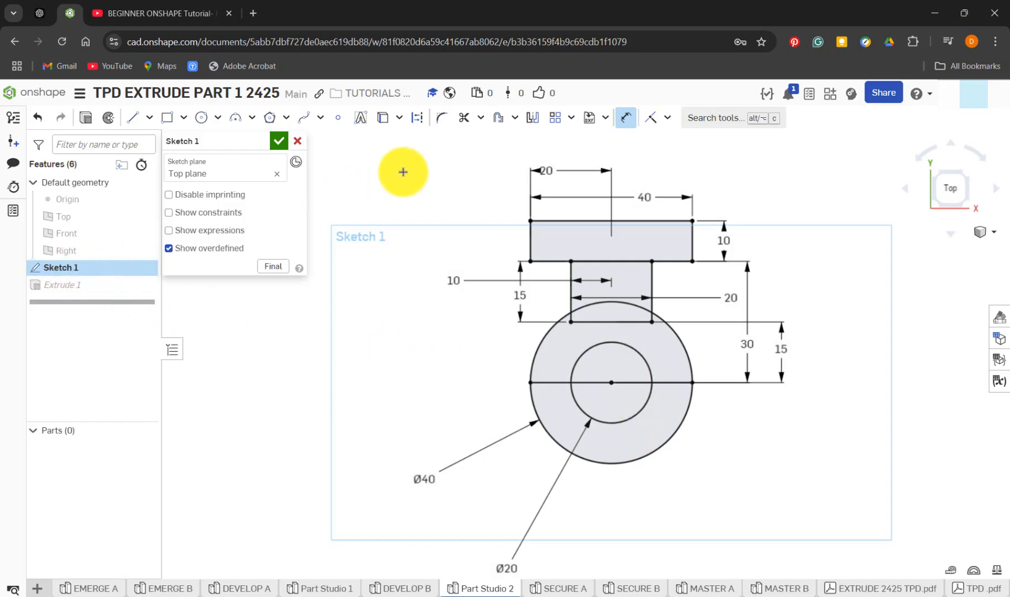
left_click(279, 141)
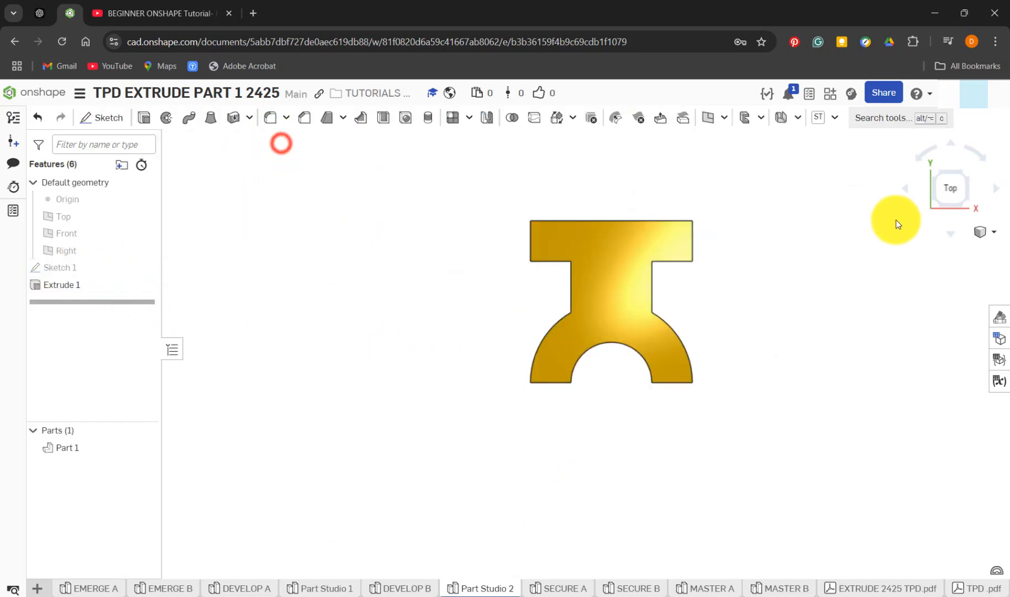
left_click(964, 203)
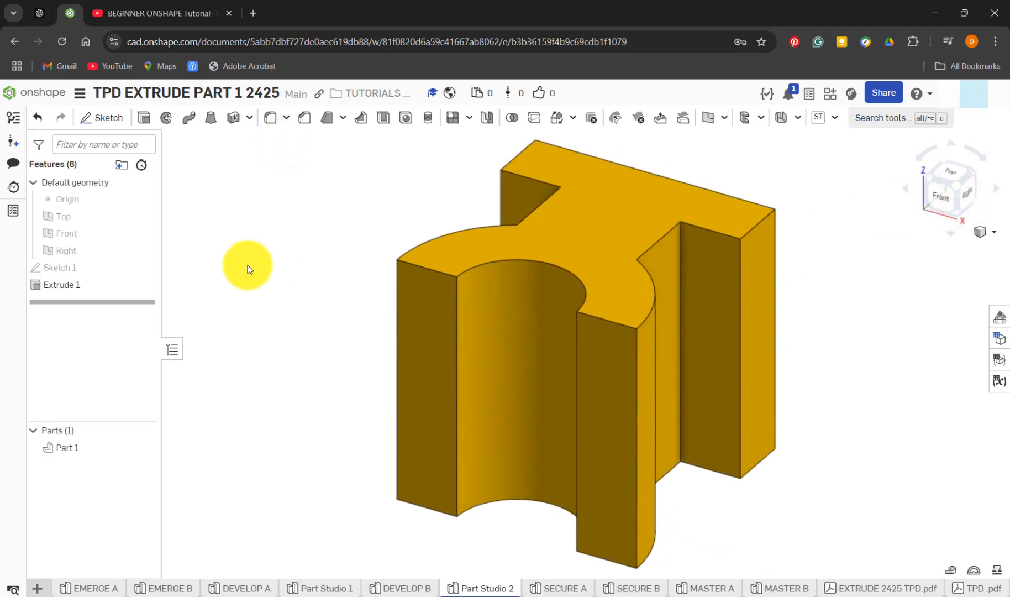